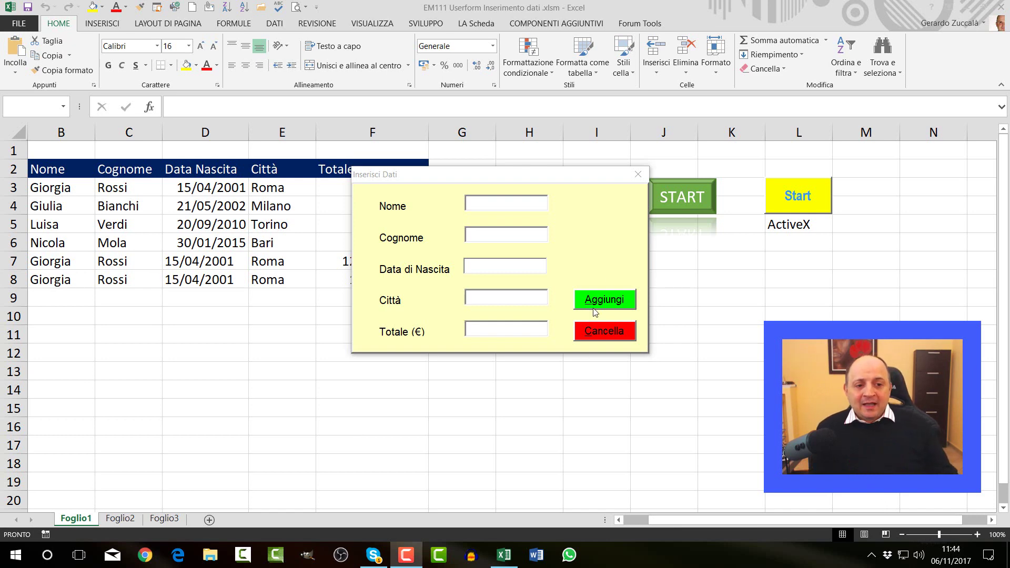
Step: Close the Inserisci Dati form and reopen it with the green START button
{"action": "left_click", "coordinate": [638, 174]}
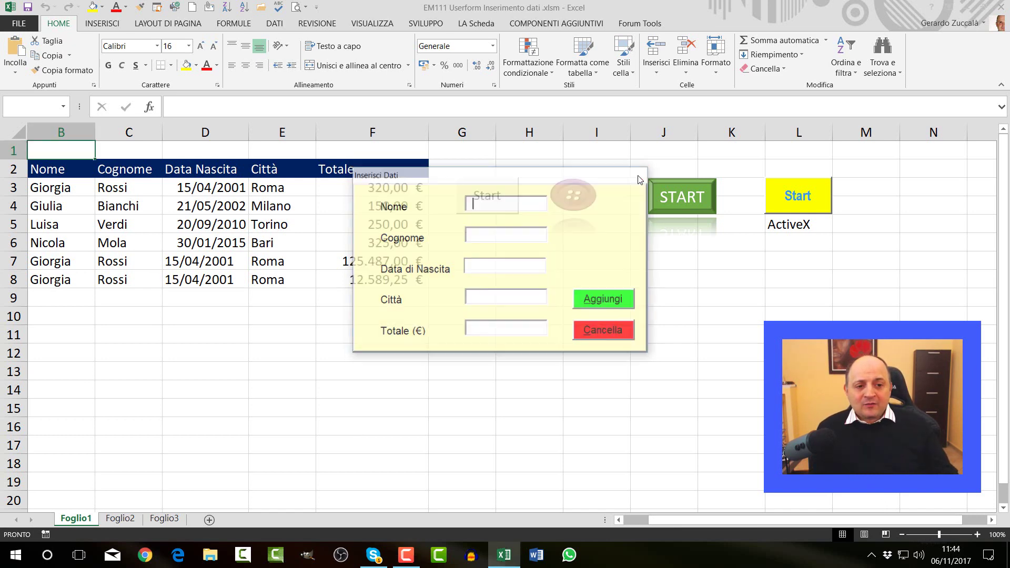
{"action": "left_click", "coordinate": [681, 201]}
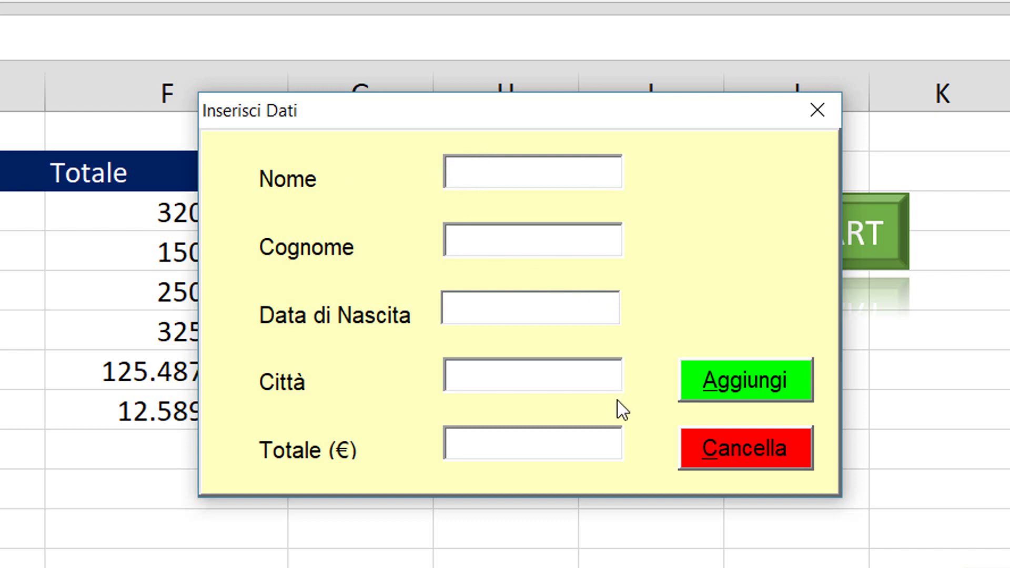
Step: Tab from Nome to Cognome, then shift the form aside to see the Totale values and back
{"action": "key", "text": "Tab"}
{"action": "key", "text": "Tab"}
{"action": "key", "text": "Tab"}
{"action": "key", "text": "Tab"}
{"action": "left_click_drag", "start_coordinate": [541, 118], "coordinate": [694, 184]}
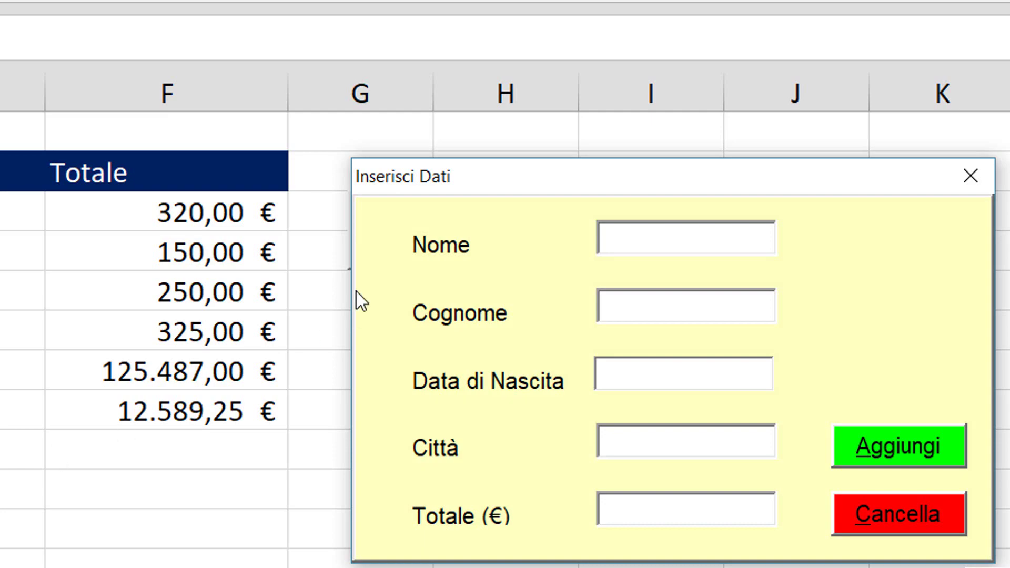
{"action": "left_click_drag", "start_coordinate": [611, 182], "coordinate": [413, 161]}
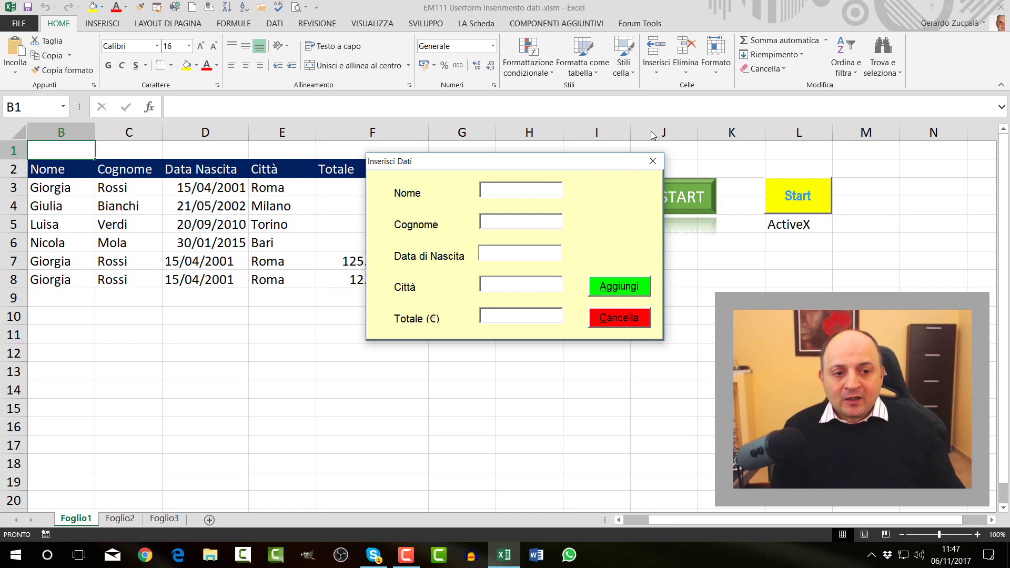
Step: Close the Inserisci Dati form and open the Userform2 workbook from the desktop
{"action": "left_click", "coordinate": [652, 161]}
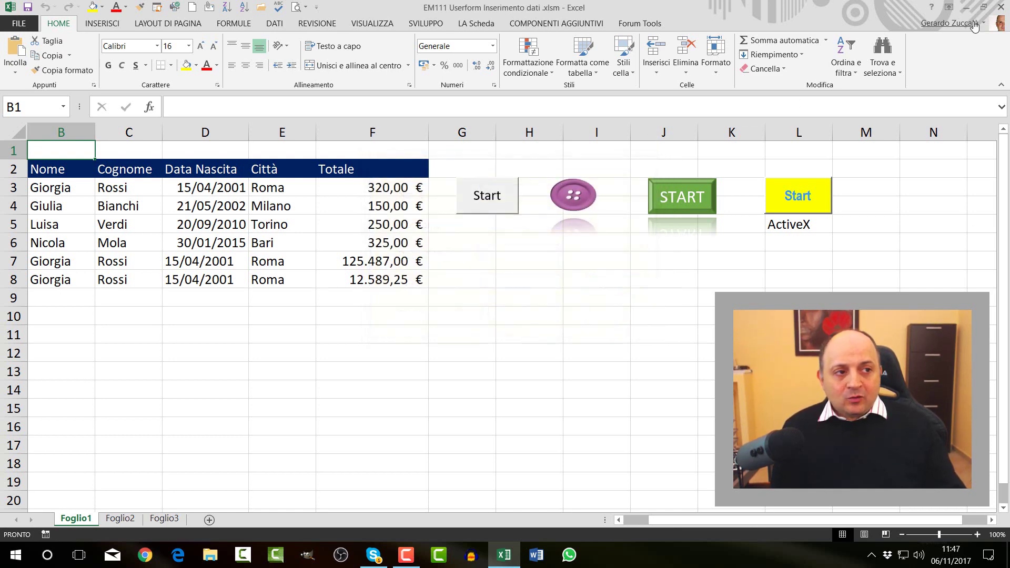
{"action": "left_click", "coordinate": [966, 7]}
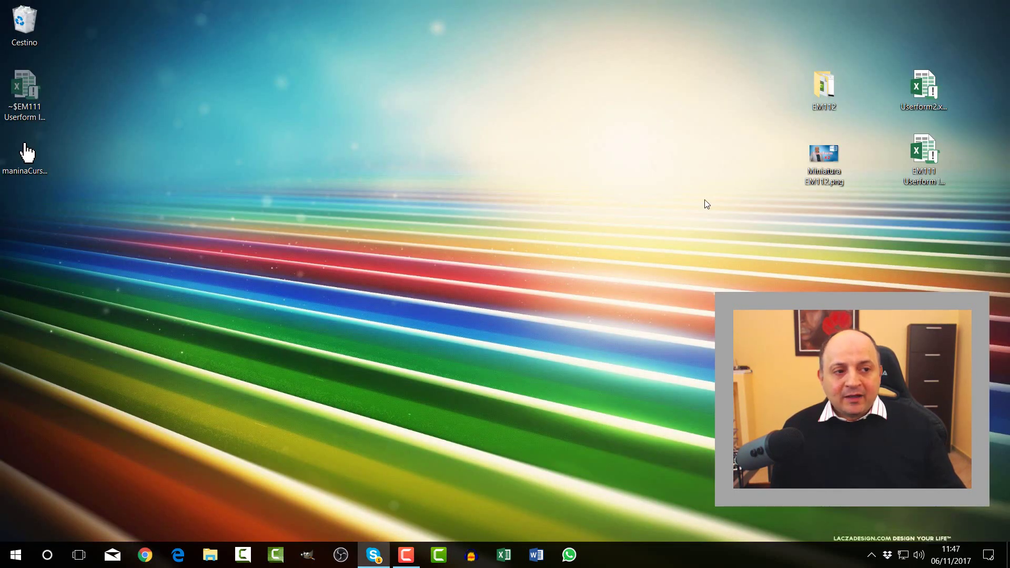
{"action": "double_click", "coordinate": [923, 87]}
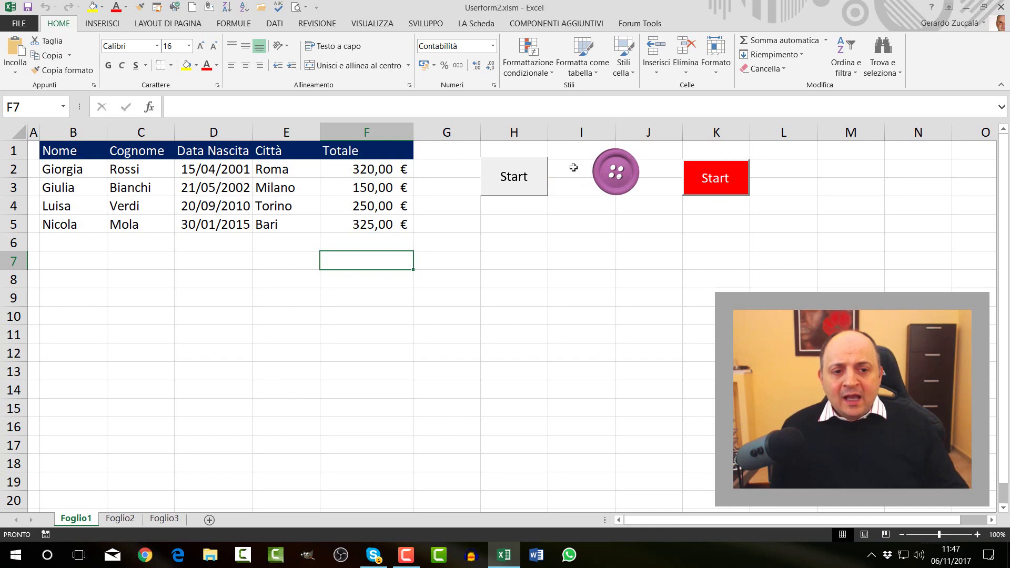
Step: Preview the Archivia dati form twice via the purple button, then show the SVILUPPO ribbon
{"action": "left_click", "coordinate": [616, 179]}
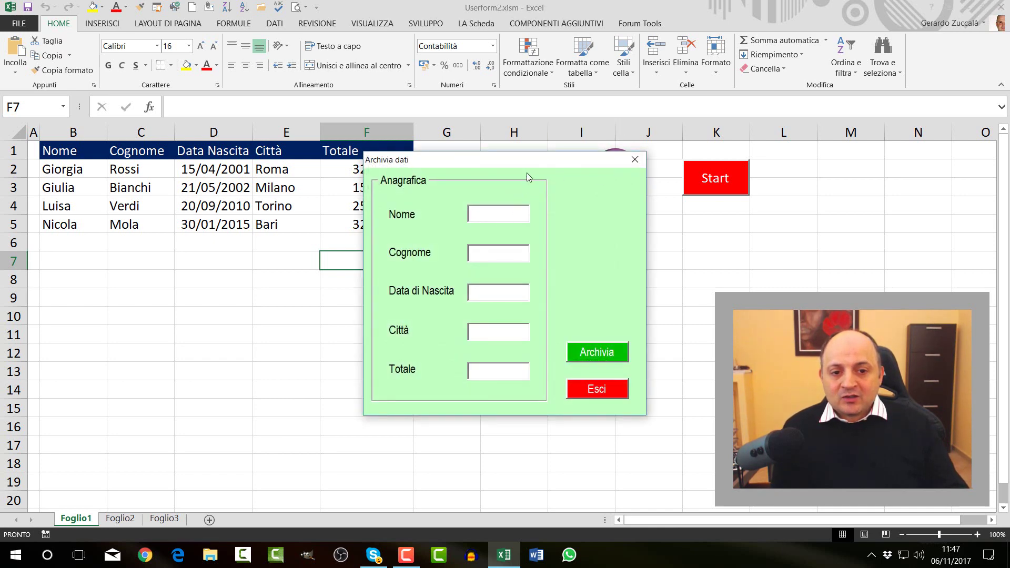
{"action": "left_click", "coordinate": [633, 159]}
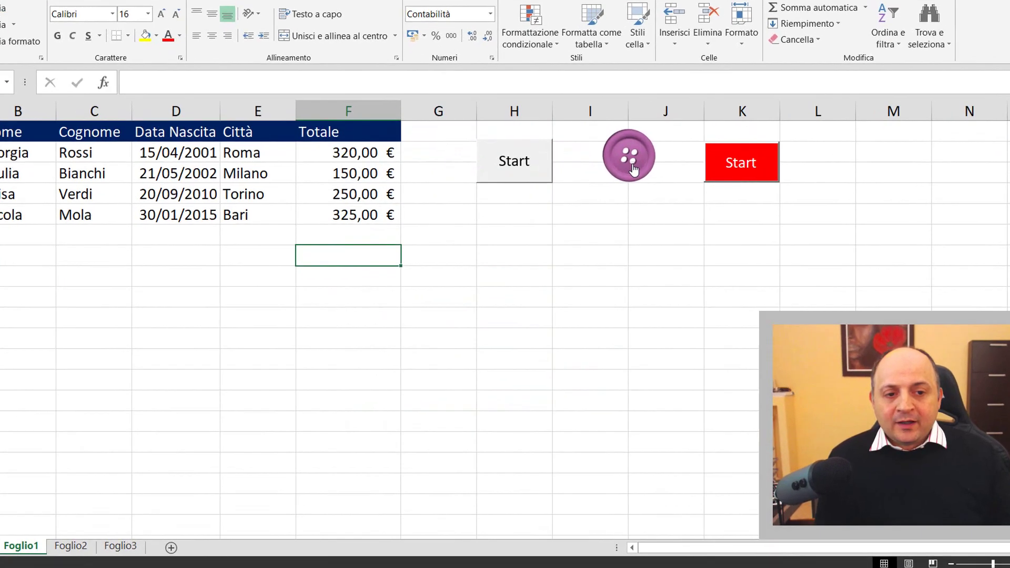
{"action": "left_click", "coordinate": [631, 191]}
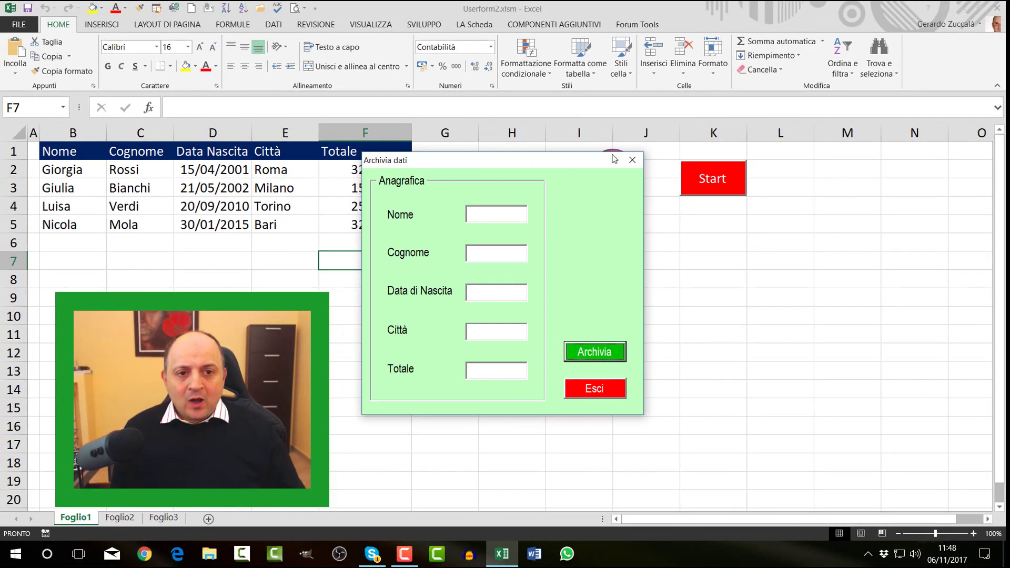
{"action": "left_click", "coordinate": [632, 162]}
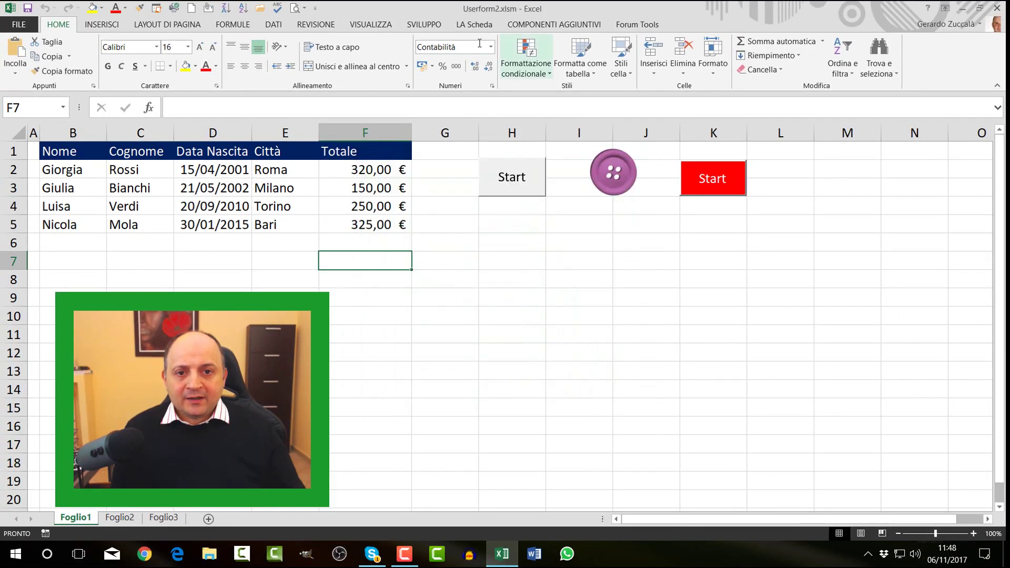
{"action": "left_click", "coordinate": [424, 24]}
Step: Open the frmAggiungiLista (Archivia dati) form in the Visual Basic form designer
{"action": "left_click", "coordinate": [14, 72]}
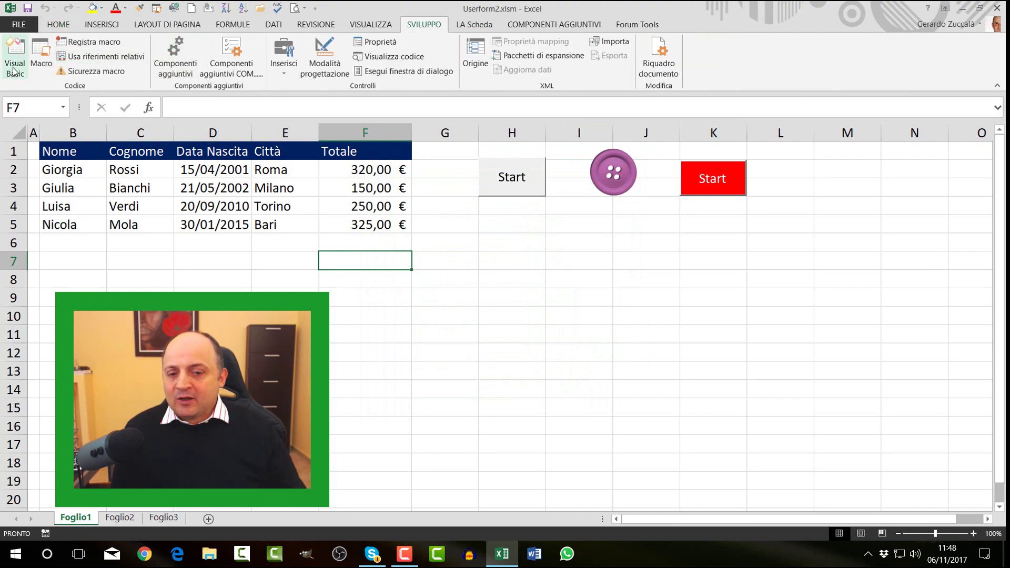
{"action": "left_click", "coordinate": [443, 216]}
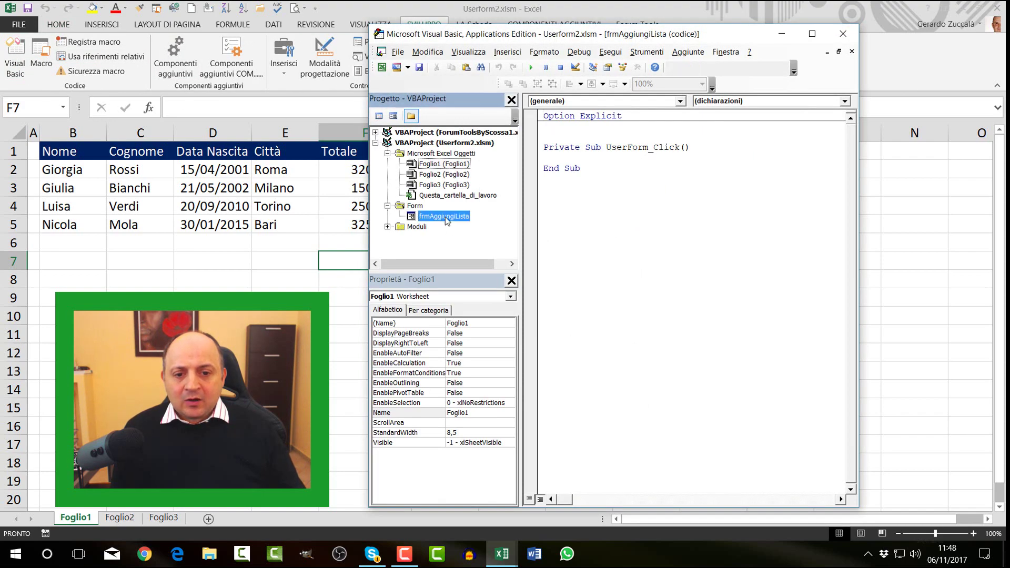
{"action": "double_click", "coordinate": [444, 216]}
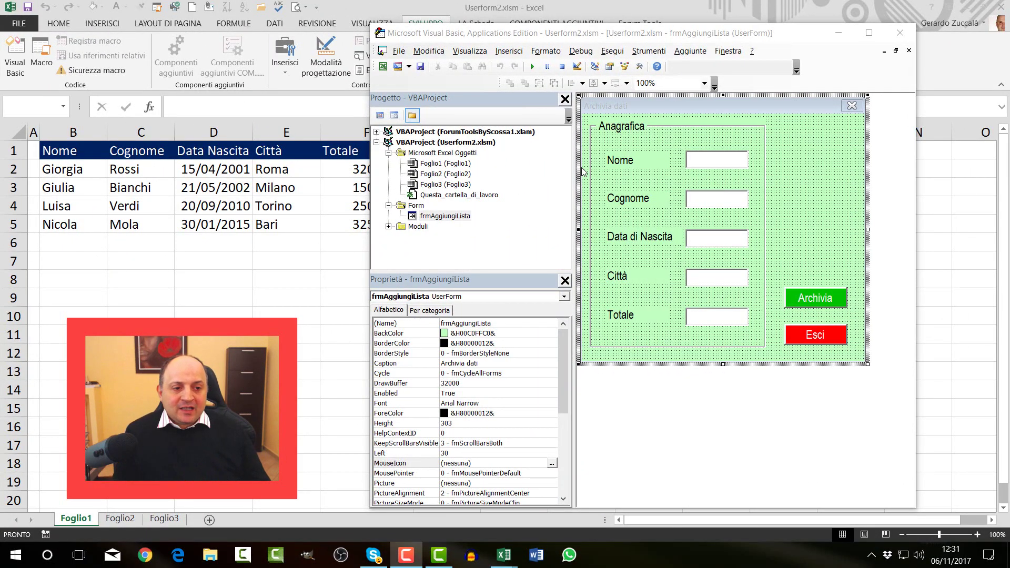
{"action": "left_click", "coordinate": [816, 171]}
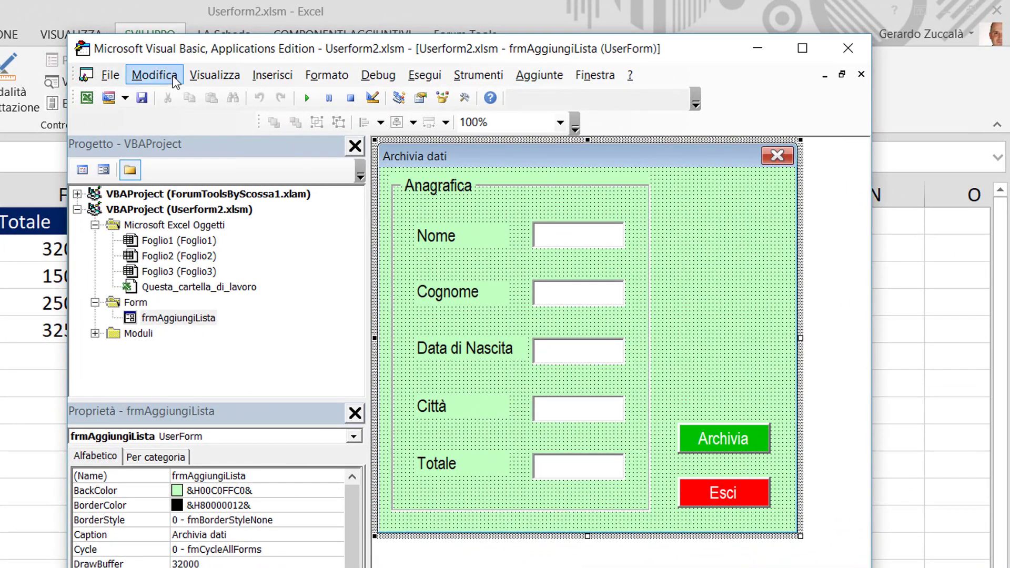
{"action": "left_click", "coordinate": [213, 76]}
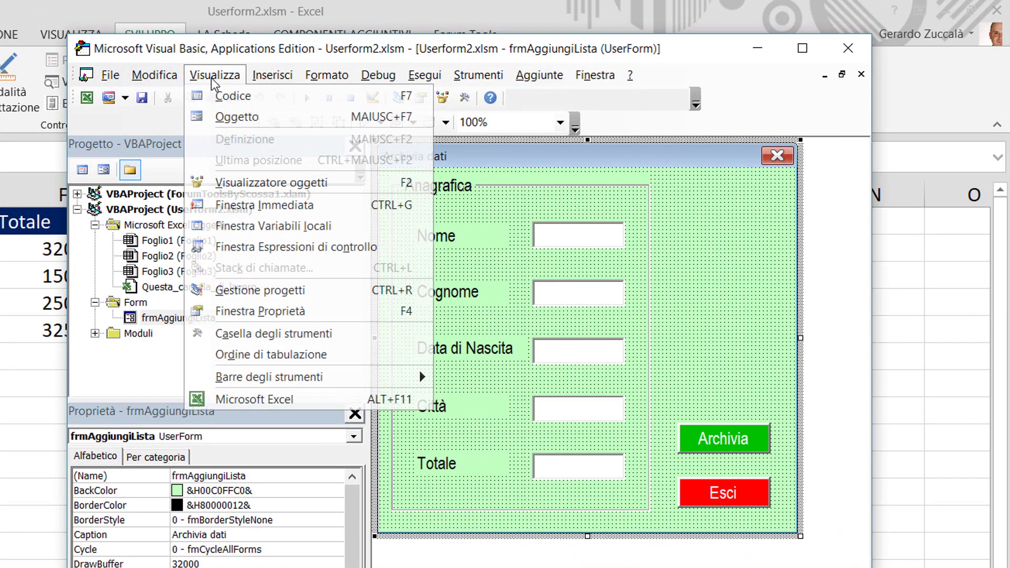
{"action": "left_click", "coordinate": [240, 355]}
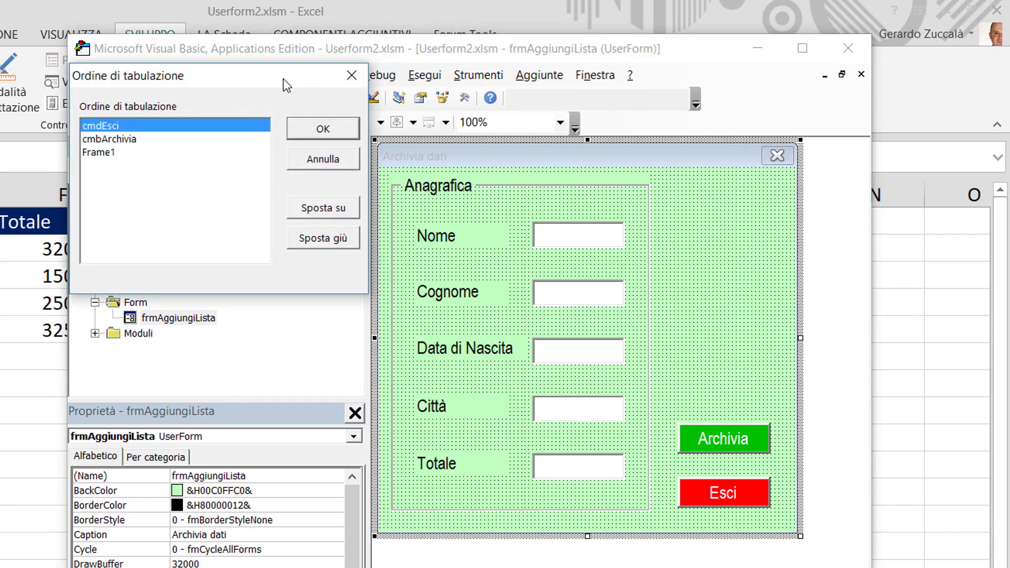
{"action": "left_click_drag", "start_coordinate": [283, 79], "coordinate": [280, 160]}
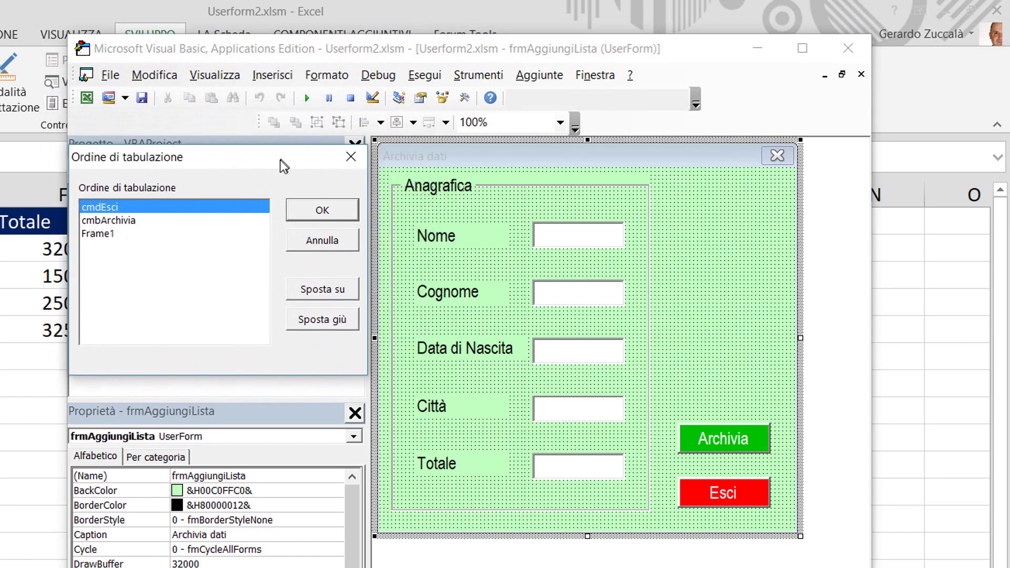
{"action": "left_click_drag", "start_coordinate": [279, 160], "coordinate": [269, 170]}
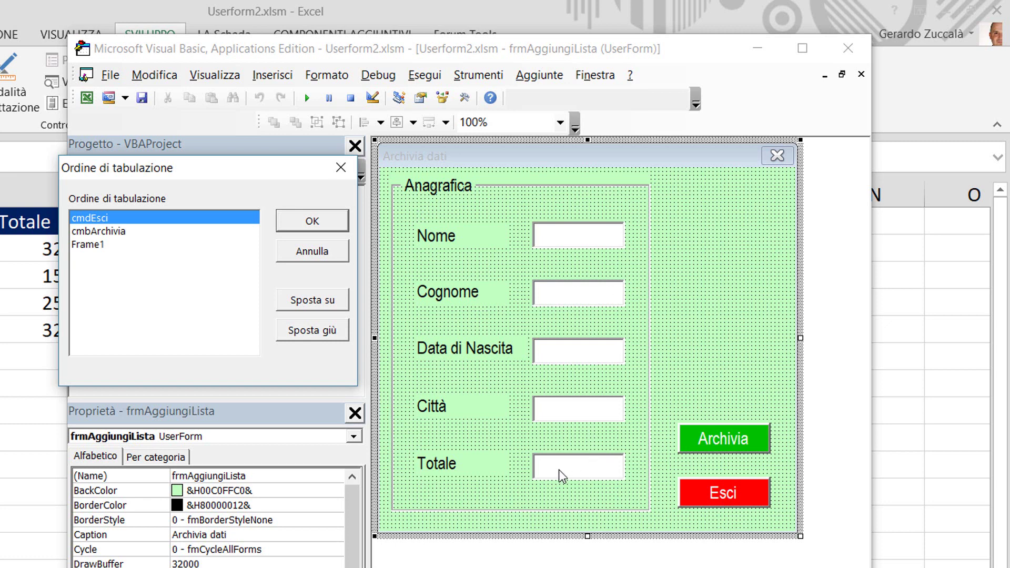
{"action": "left_click", "coordinate": [94, 244]}
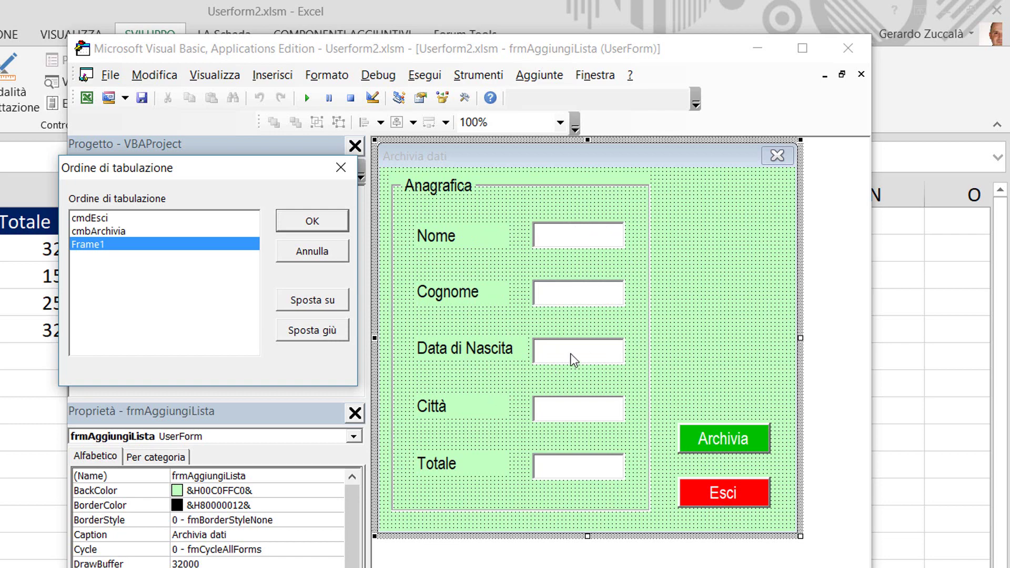
Step: Close the previous tab order dialog and select the Anagrafica frame on the form
{"action": "left_click", "coordinate": [340, 169]}
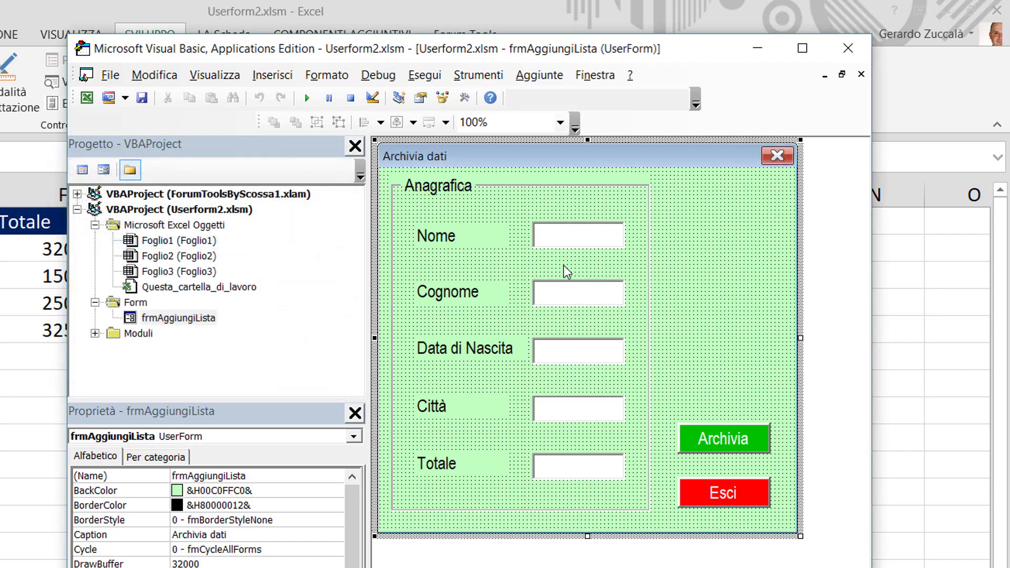
{"action": "left_click", "coordinate": [563, 265]}
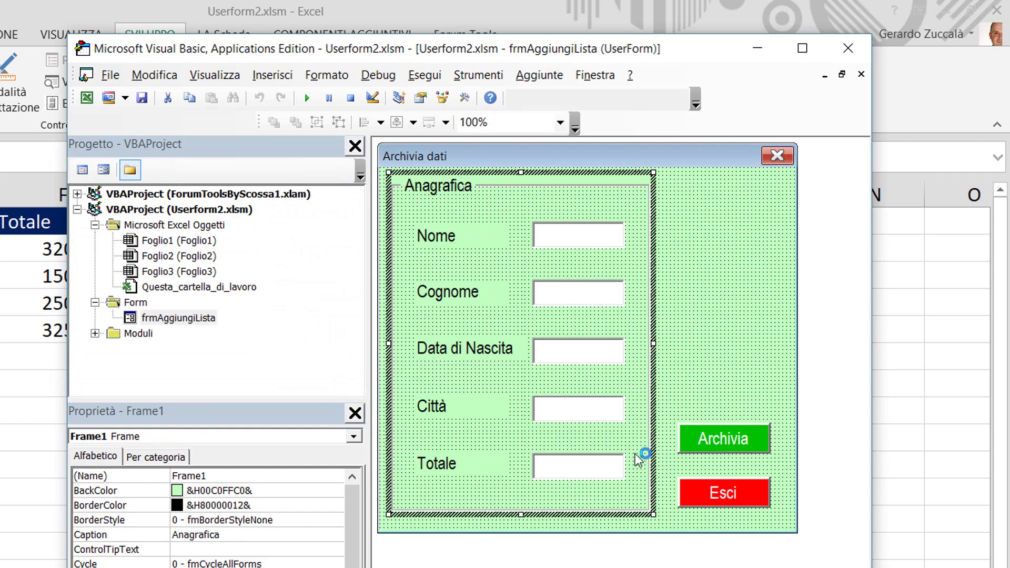
{"action": "left_click", "coordinate": [594, 335]}
{"action": "left_click", "coordinate": [591, 288]}
{"action": "left_click", "coordinate": [573, 237]}
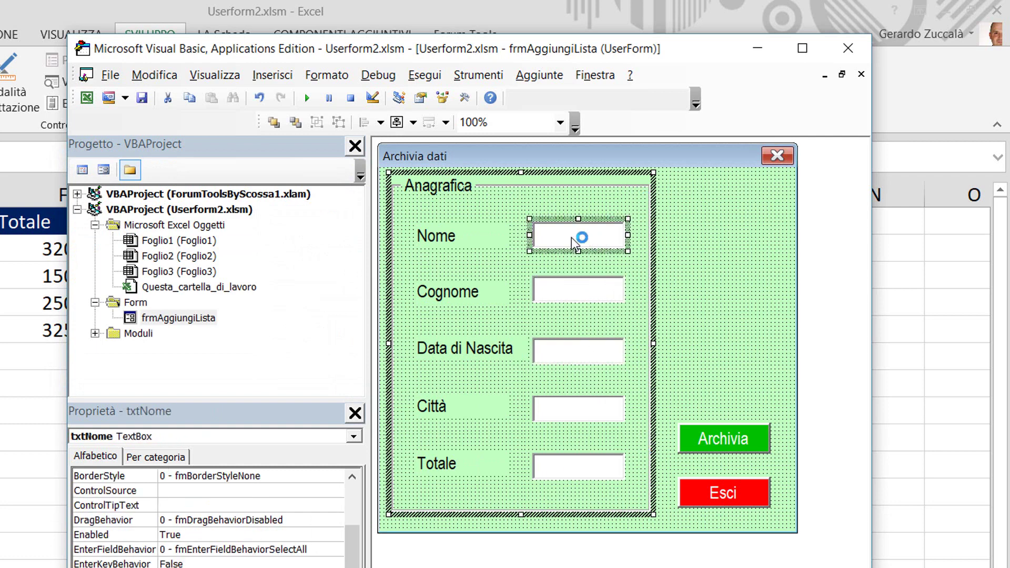
{"action": "left_click", "coordinate": [587, 200]}
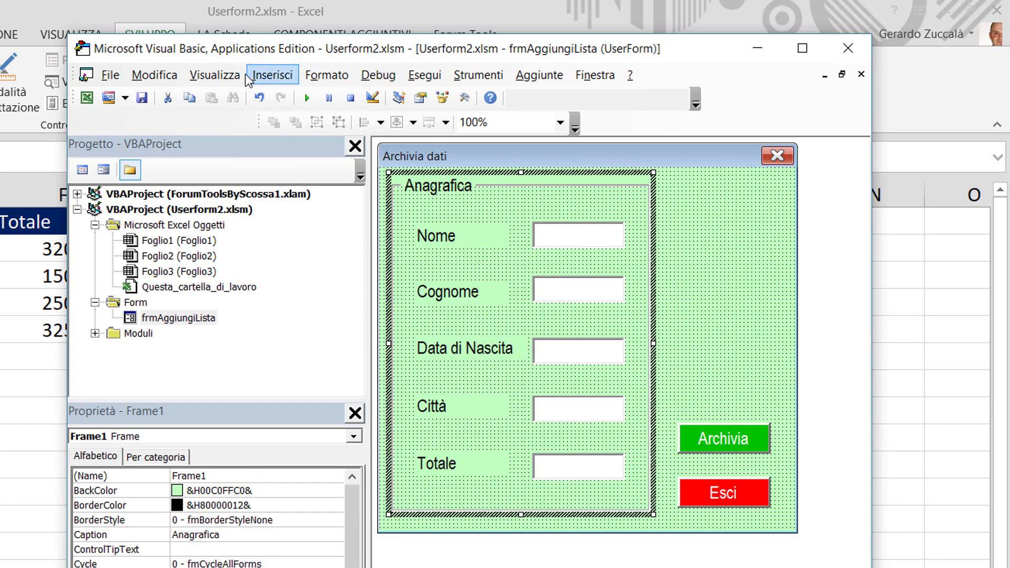
Step: Show Ordine di tabulazione for the frame's controls, placed beside the form
{"action": "left_click", "coordinate": [220, 76]}
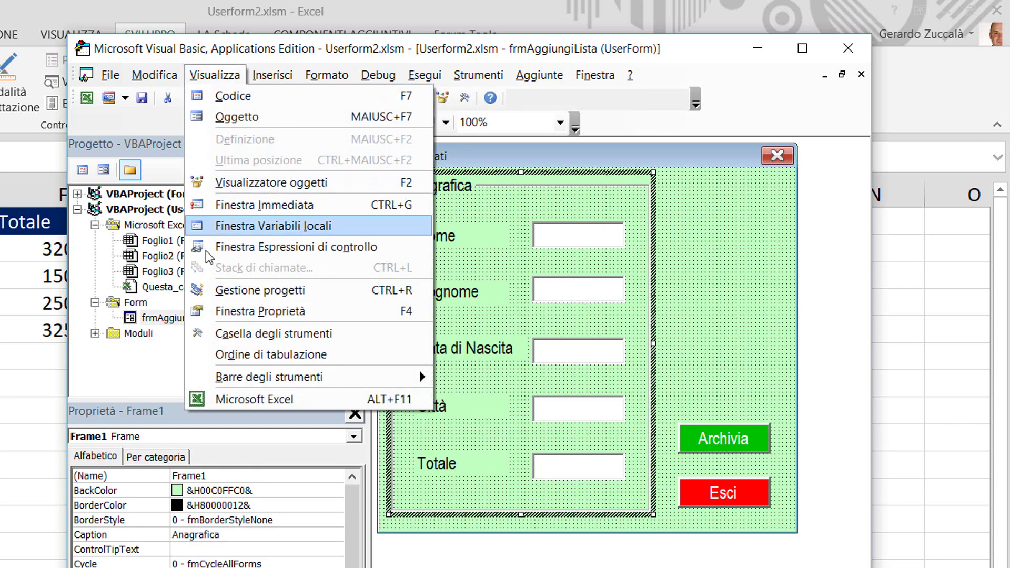
{"action": "left_click", "coordinate": [271, 355]}
{"action": "left_click_drag", "start_coordinate": [253, 82], "coordinate": [288, 222]}
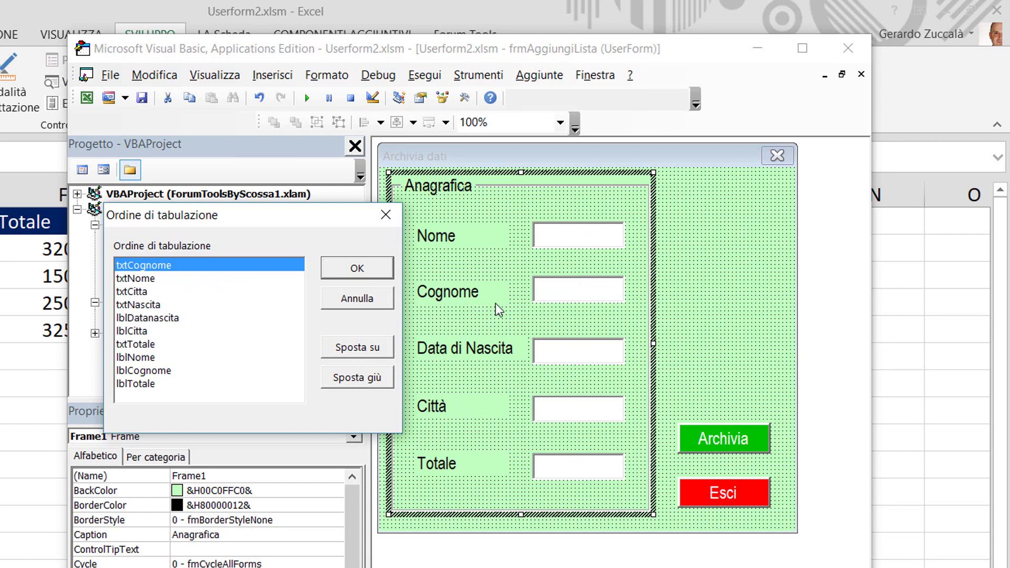
Step: Move txtNome to the top of the Frame1 tab order
{"action": "left_click", "coordinate": [138, 291]}
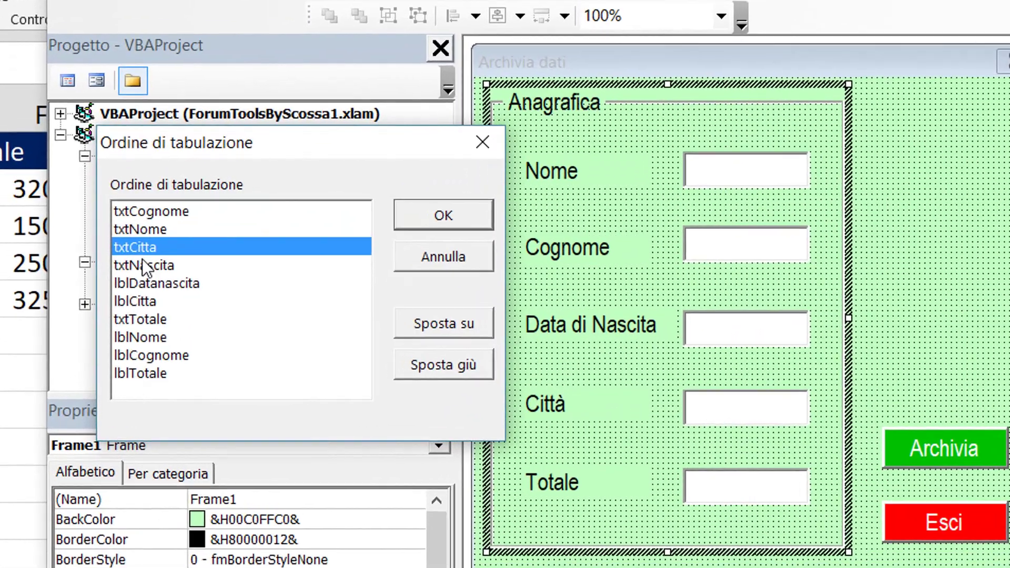
{"action": "left_click", "coordinate": [146, 266]}
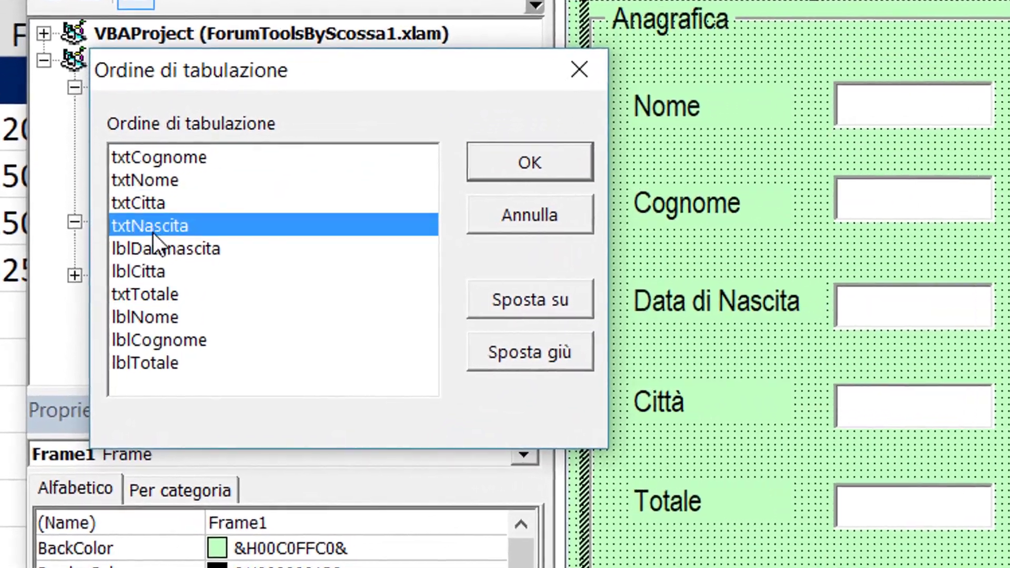
{"action": "left_click", "coordinate": [147, 271]}
{"action": "left_click", "coordinate": [138, 198]}
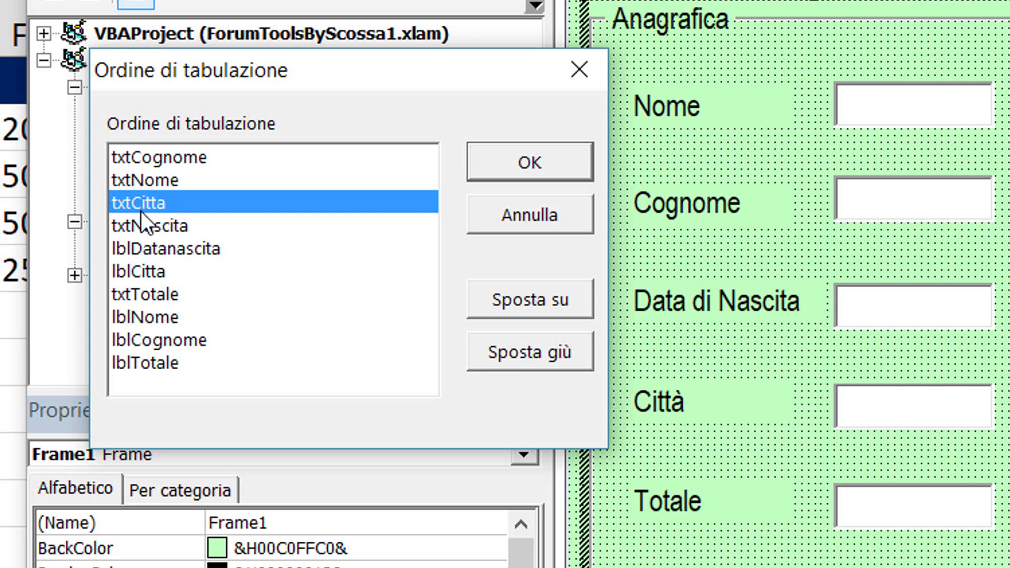
{"action": "left_click", "coordinate": [151, 180]}
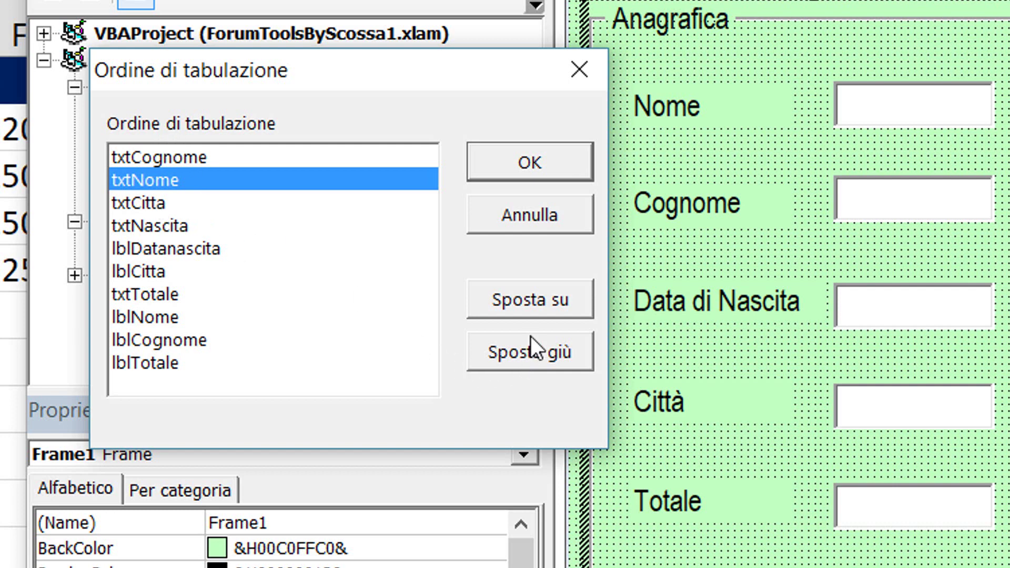
{"action": "left_click", "coordinate": [529, 304]}
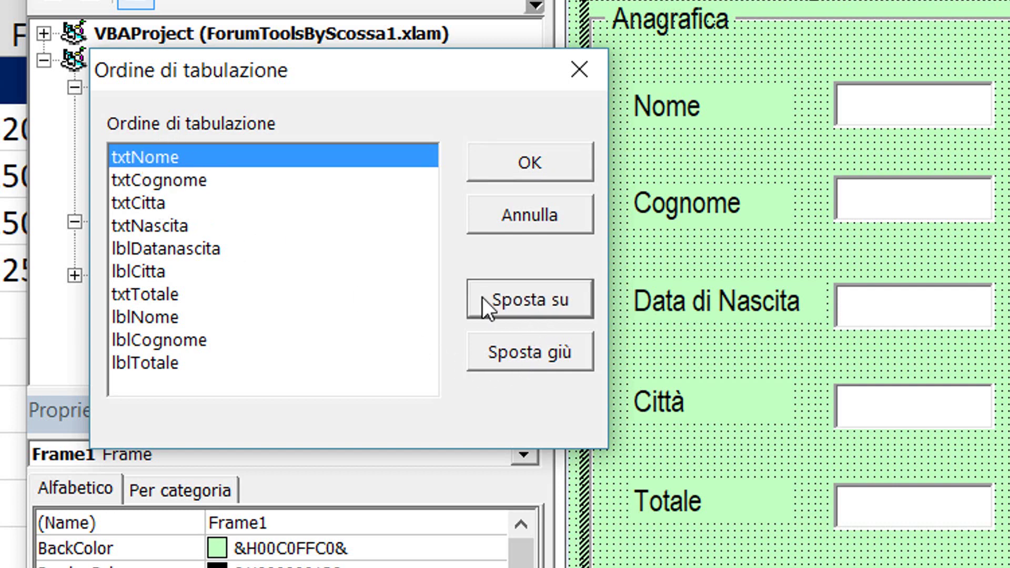
Step: Move txtNascita above txtCitta, giving txtNome, txtCognome, txtNascita, txtCitta, txtTotale
{"action": "left_click", "coordinate": [160, 180]}
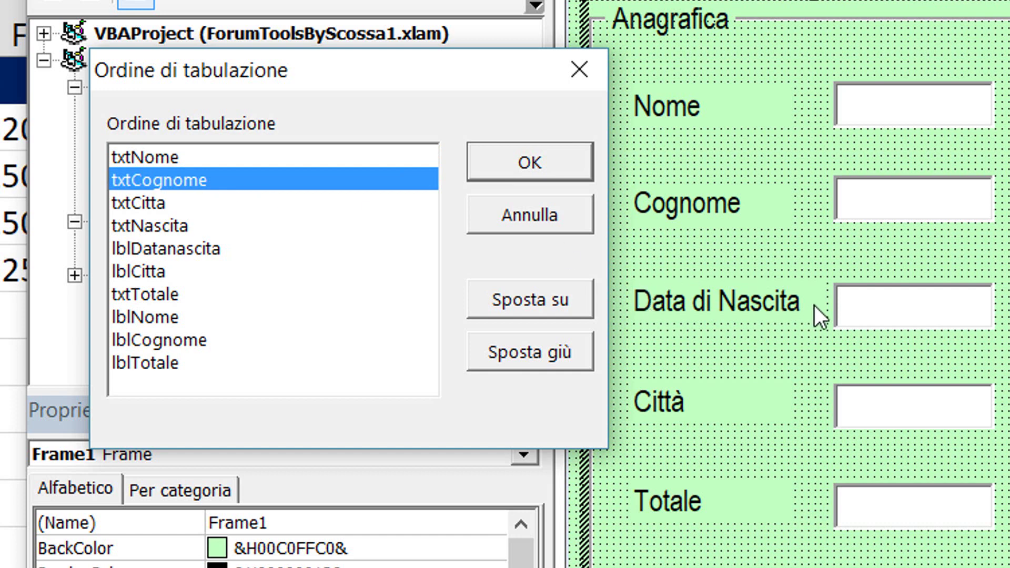
{"action": "left_click", "coordinate": [131, 226]}
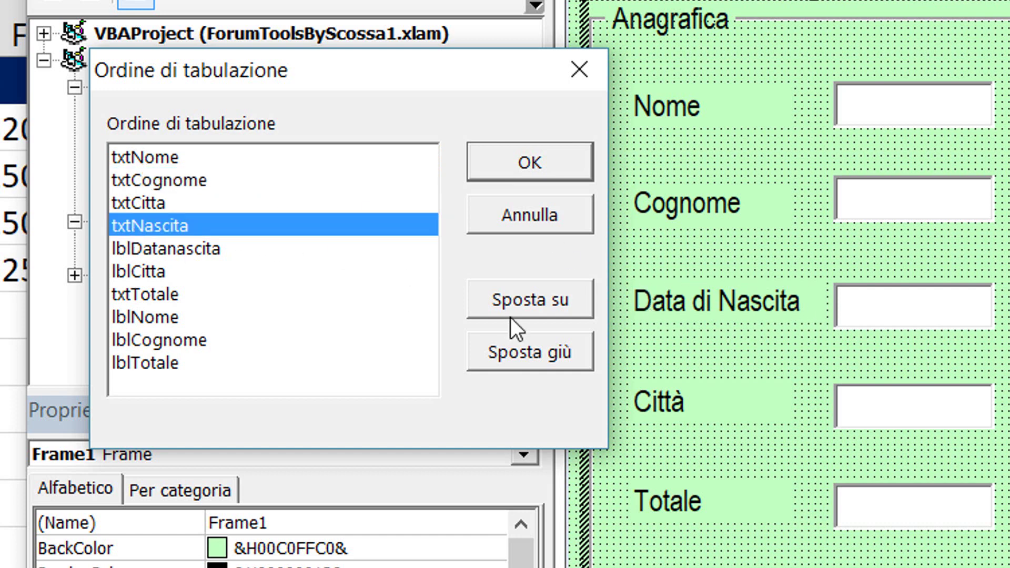
{"action": "left_click", "coordinate": [525, 305]}
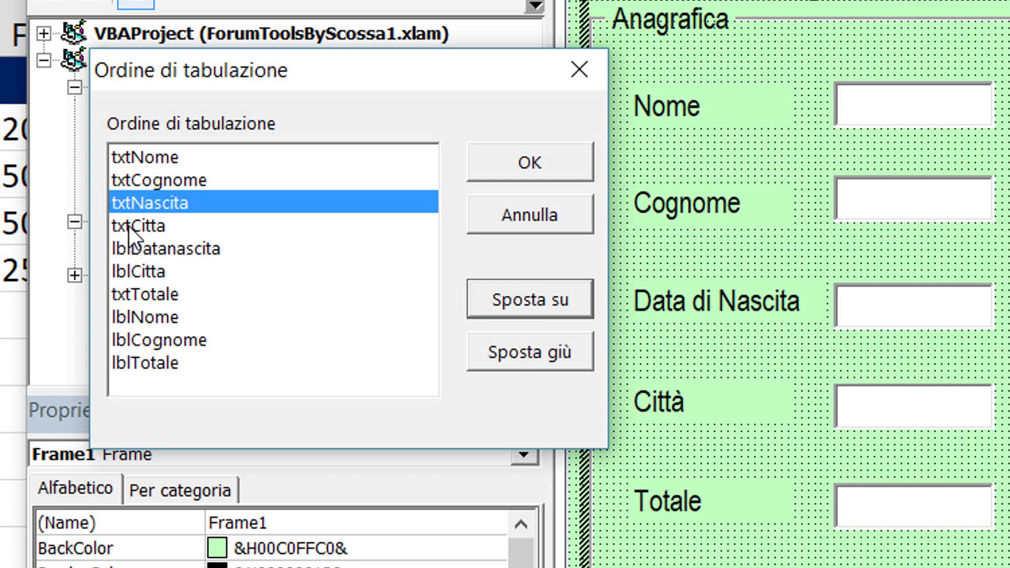
{"action": "left_click", "coordinate": [150, 295]}
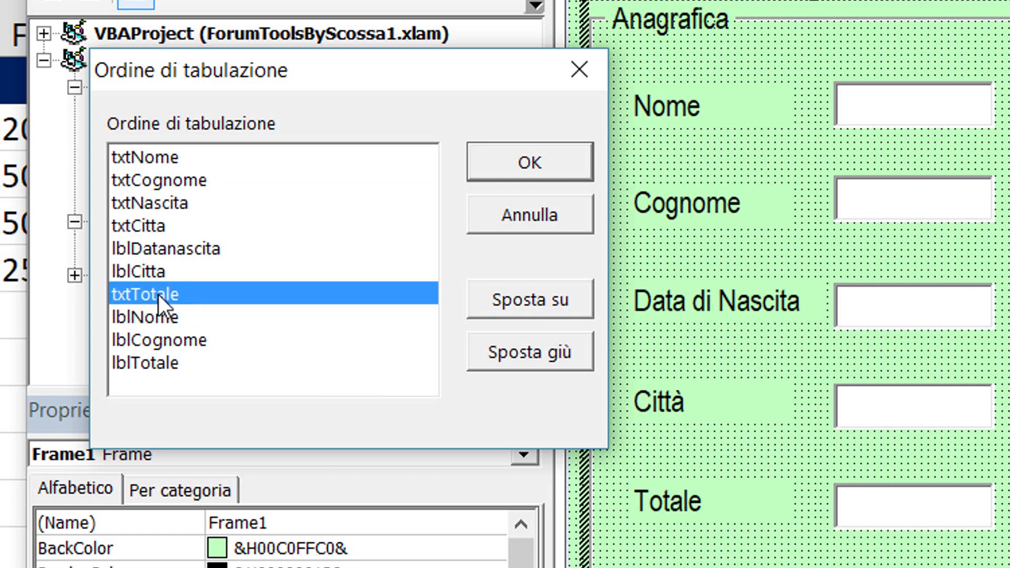
{"action": "left_click", "coordinate": [115, 160]}
{"action": "left_click", "coordinate": [181, 181]}
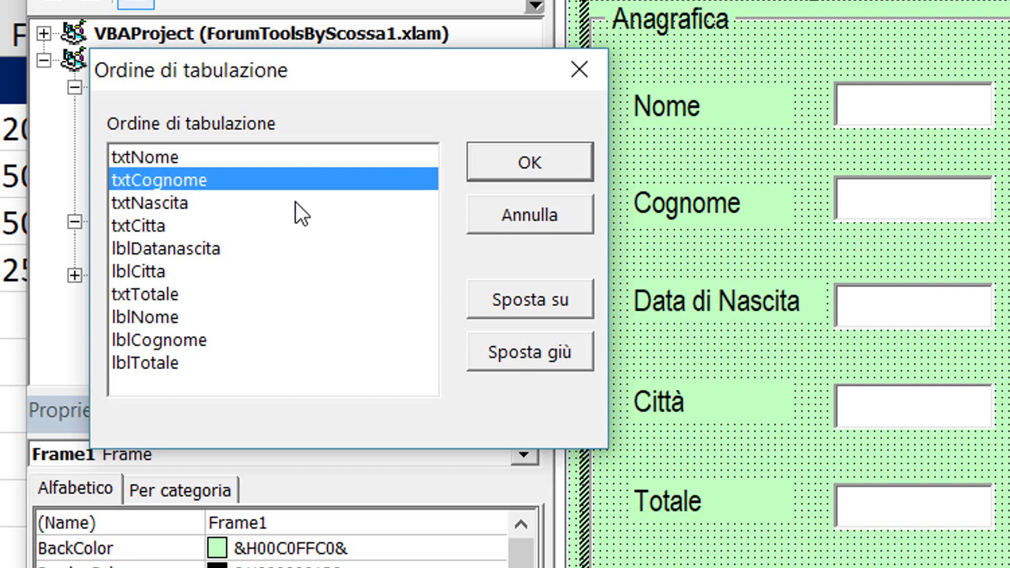
{"action": "left_click", "coordinate": [140, 206]}
{"action": "left_click", "coordinate": [122, 227]}
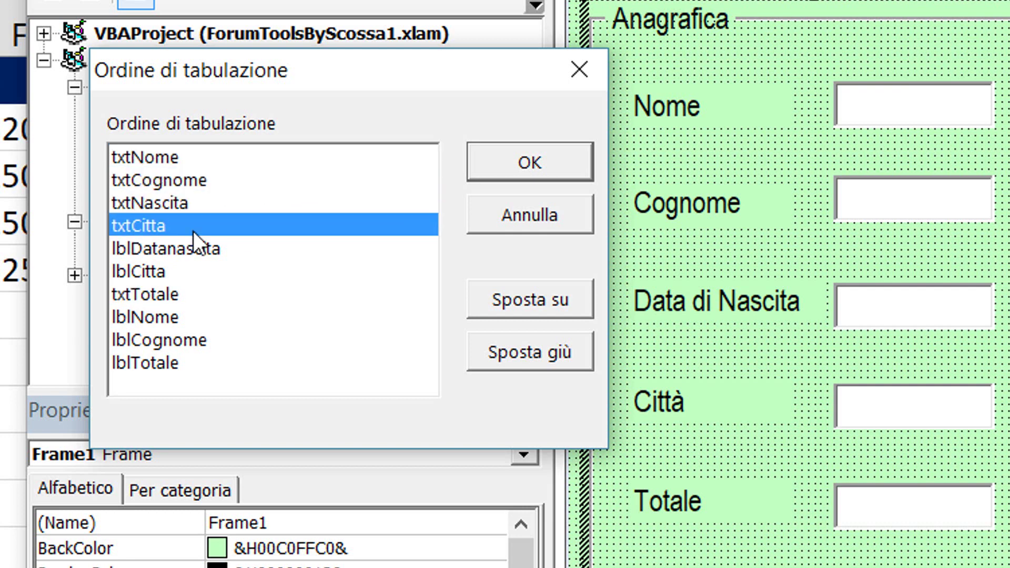
{"action": "left_click", "coordinate": [130, 297]}
Step: Move lblDatanascita and lblCitta down after txtTotale and confirm the tab order
{"action": "left_click", "coordinate": [139, 250]}
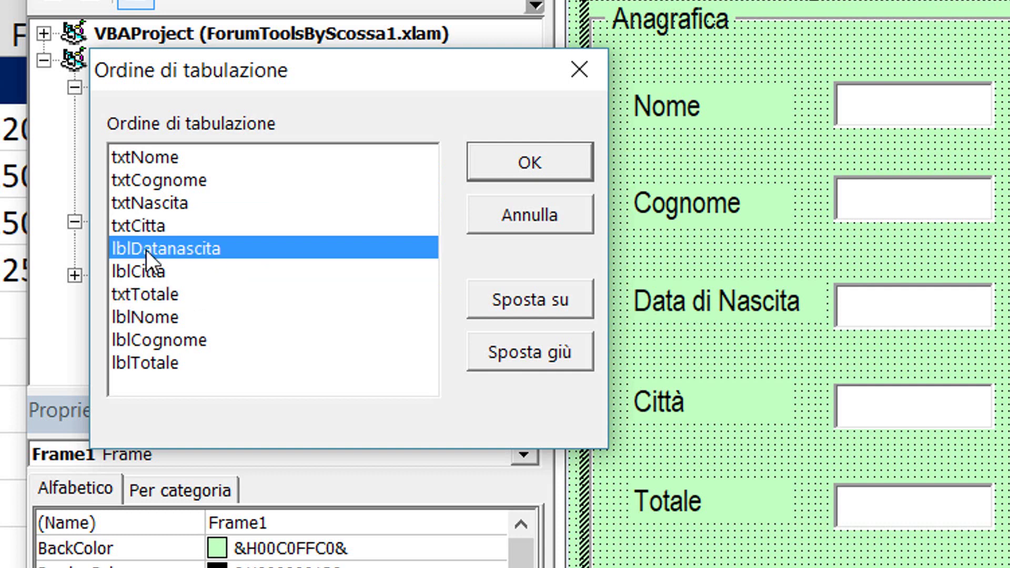
{"action": "left_click", "coordinate": [134, 267]}
{"action": "left_click", "coordinate": [144, 247]}
{"action": "left_click", "coordinate": [138, 268]}
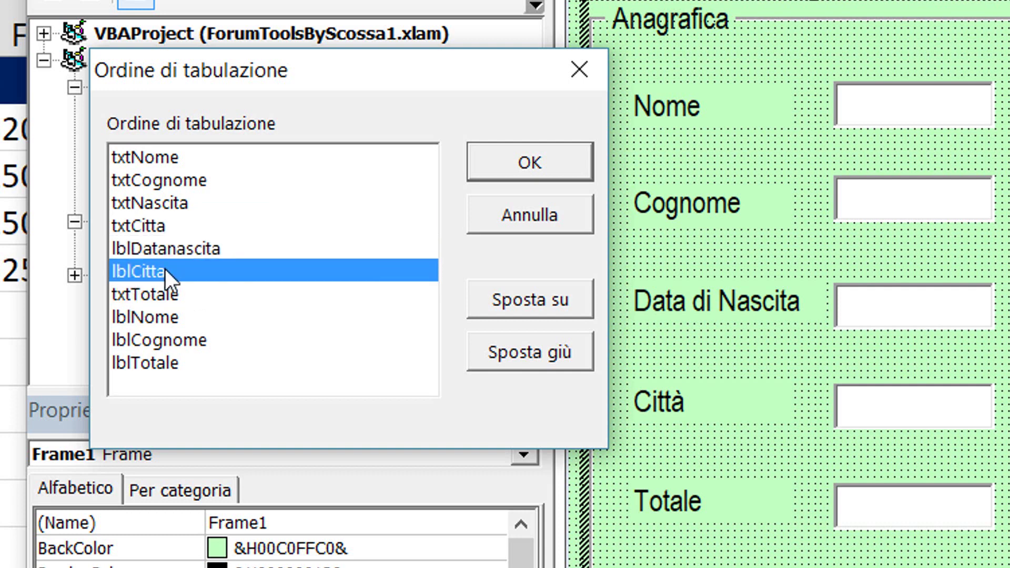
{"action": "left_click", "coordinate": [173, 249]}
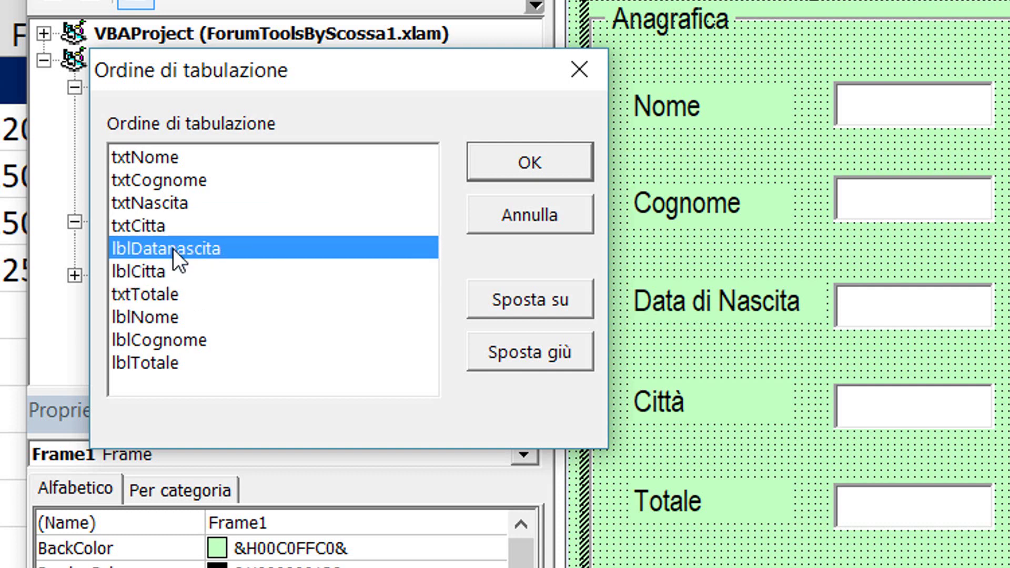
{"action": "left_click", "coordinate": [524, 351]}
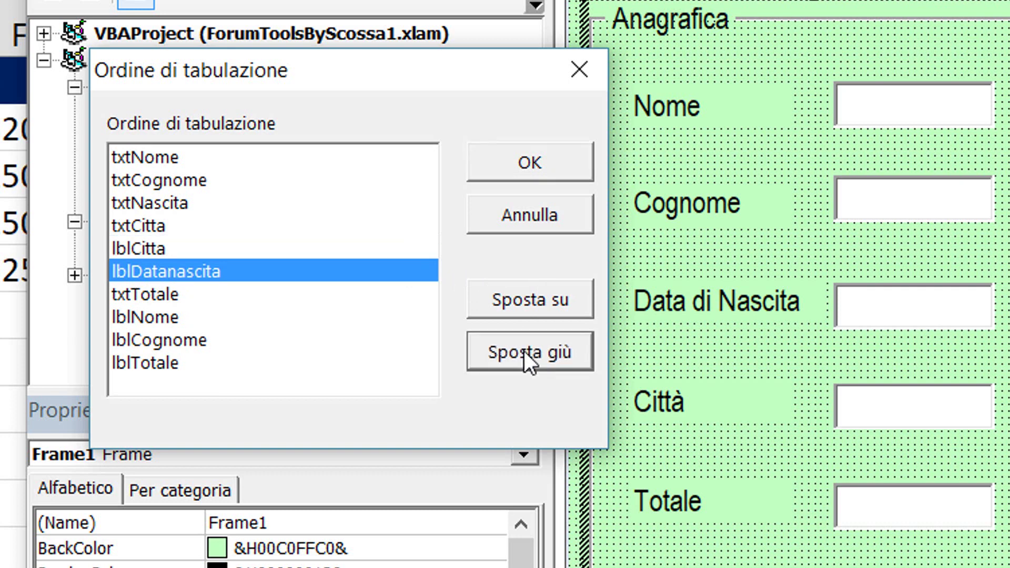
{"action": "left_click", "coordinate": [524, 351]}
{"action": "left_click", "coordinate": [150, 253]}
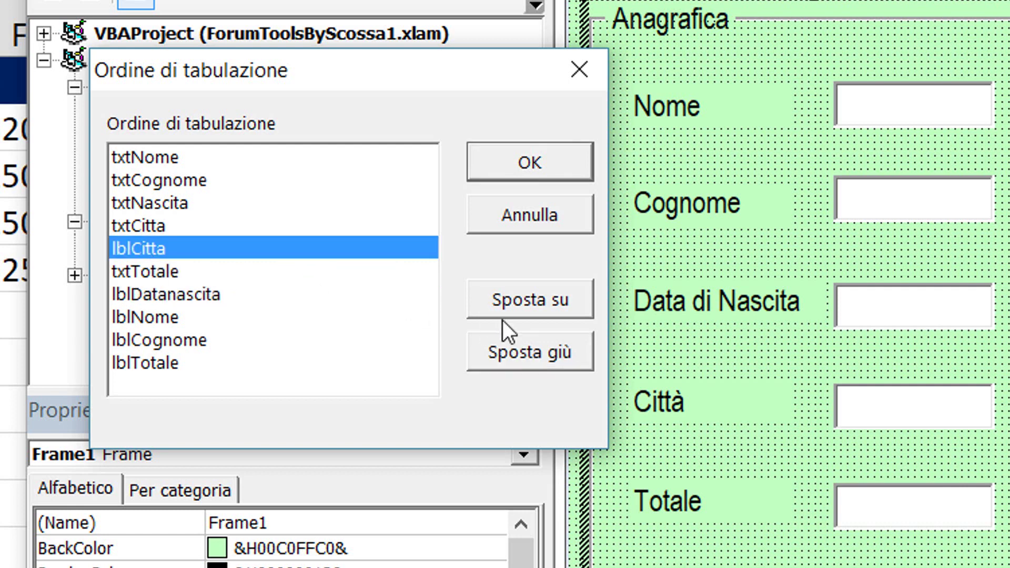
{"action": "left_click", "coordinate": [540, 307]}
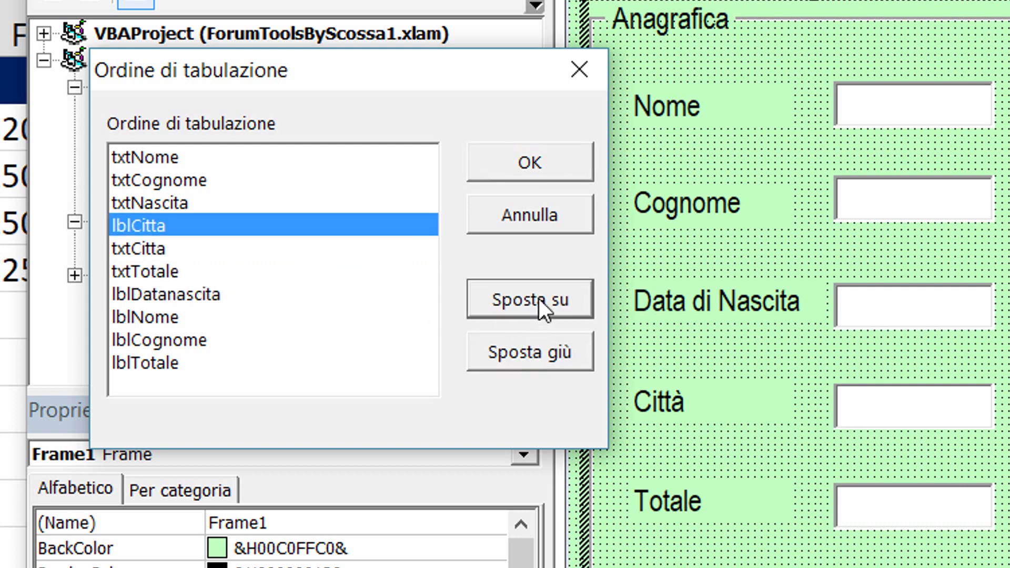
{"action": "left_click", "coordinate": [547, 356]}
{"action": "double_click", "coordinate": [548, 359]}
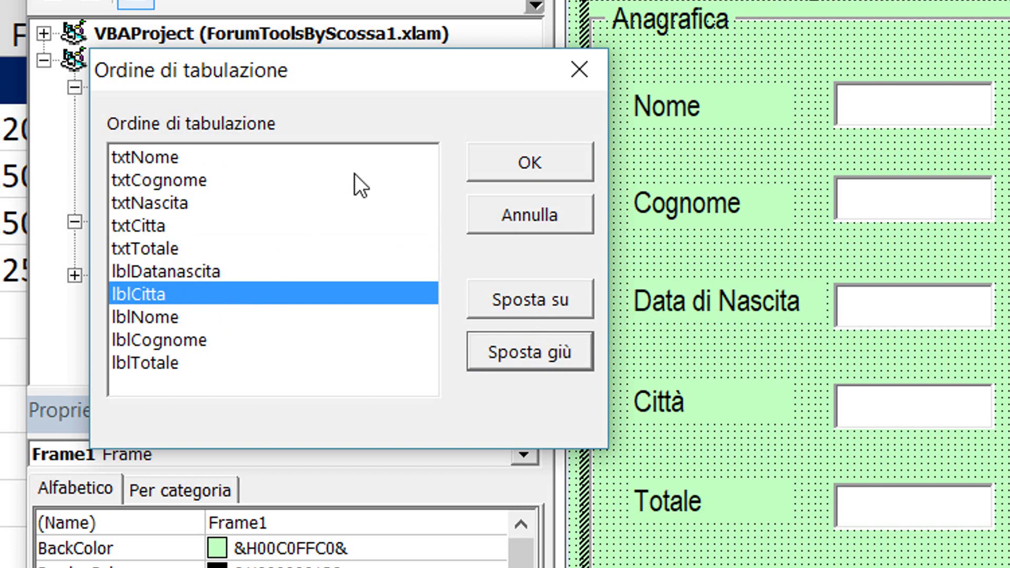
{"action": "left_click", "coordinate": [513, 174]}
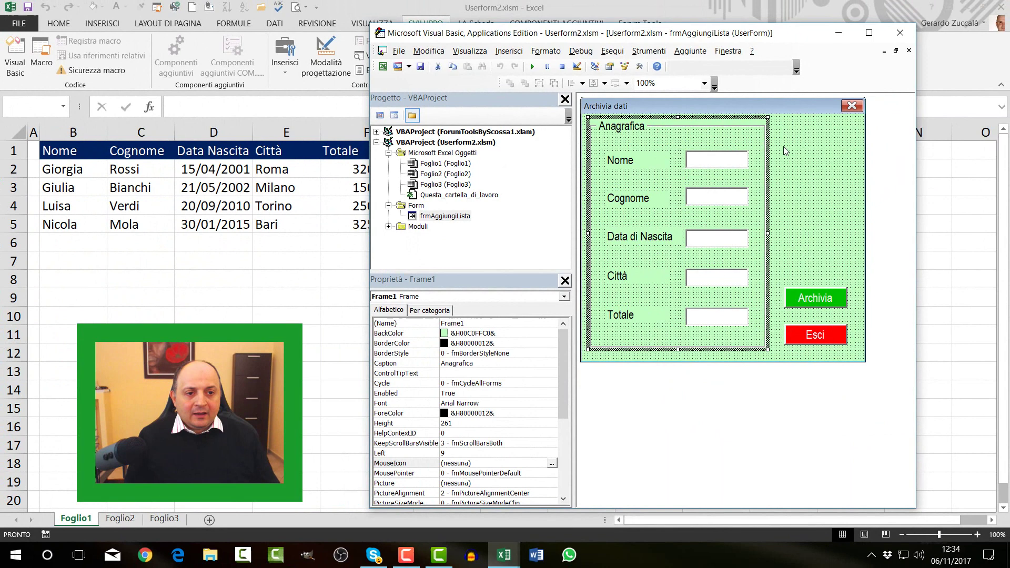
Step: Run the Archivia dati form from the designer and Tab onward from the Nome field
{"action": "left_click", "coordinate": [794, 148]}
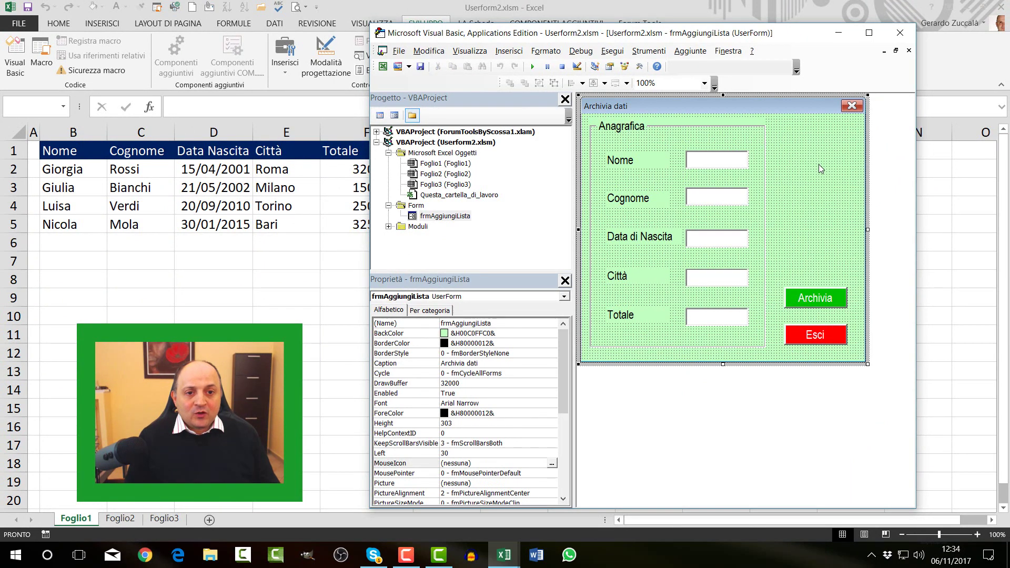
{"action": "left_click", "coordinate": [532, 66]}
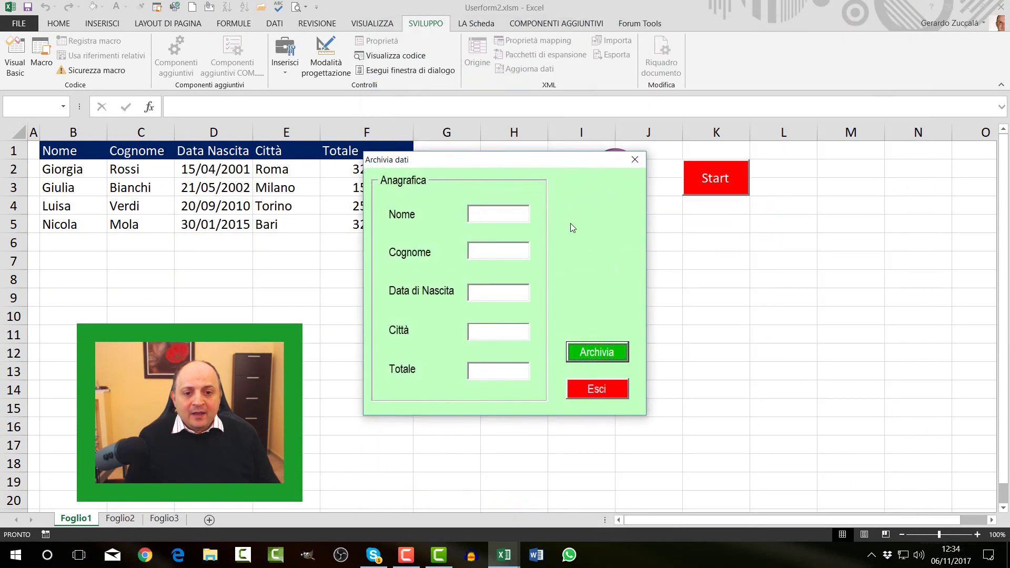
{"action": "left_click", "coordinate": [496, 213]}
{"action": "key", "text": "Tab"}
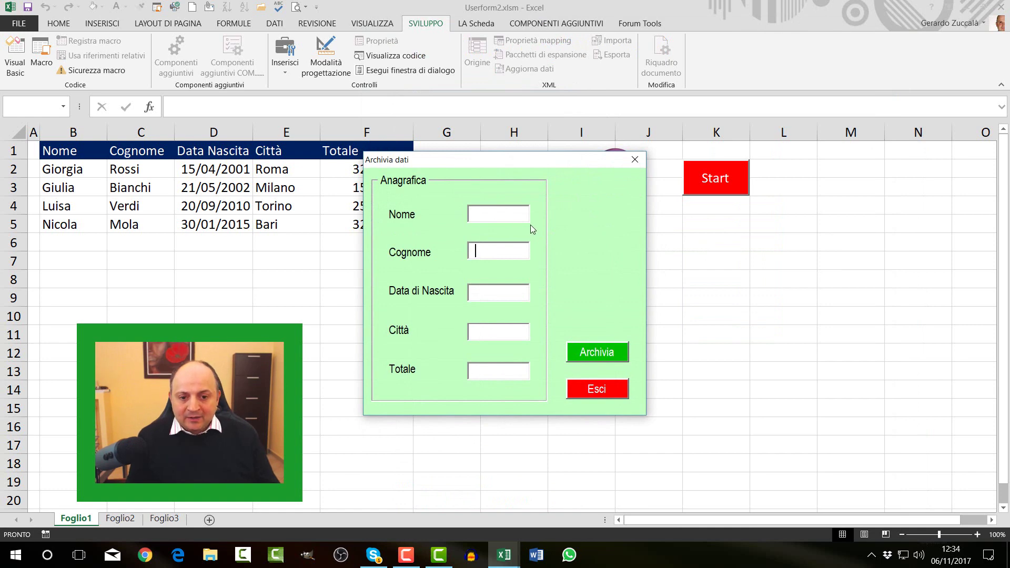
{"action": "key", "text": "Tab"}
{"action": "key", "text": "Tab"}
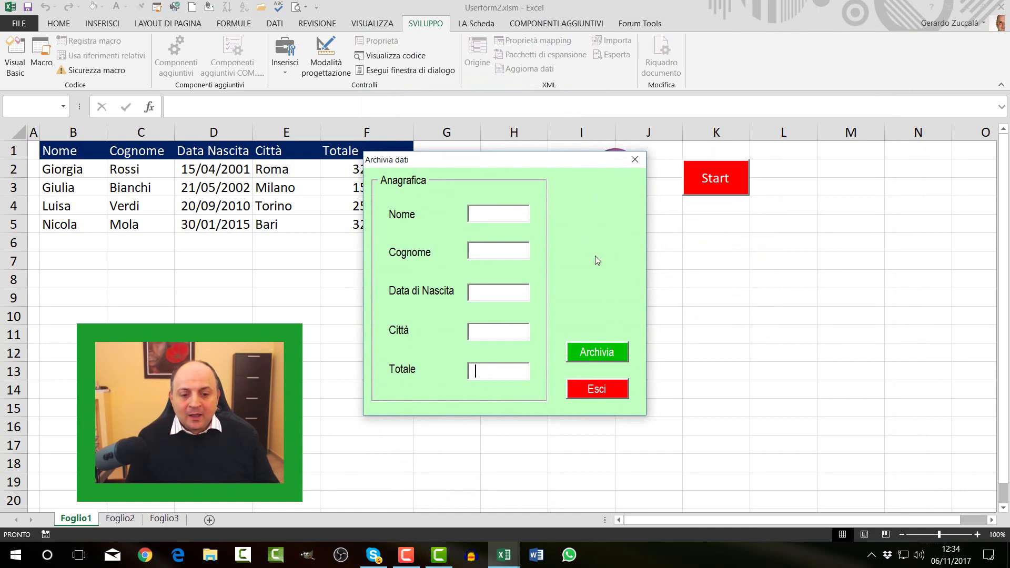
Step: Close the form, leave the VBA editor, and relaunch and close it from the sheet
{"action": "left_click", "coordinate": [635, 159]}
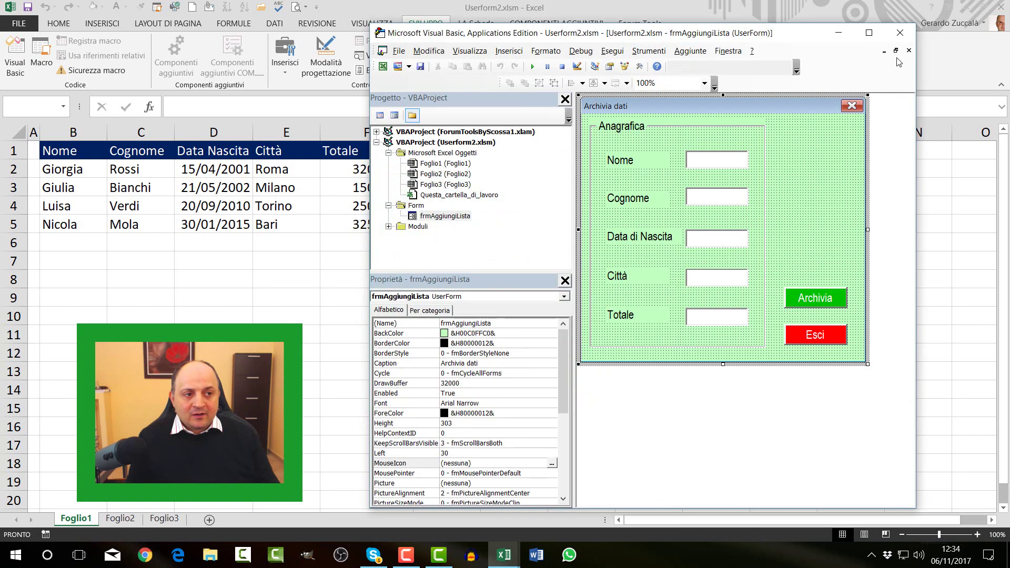
{"action": "left_click", "coordinate": [900, 32]}
{"action": "left_click", "coordinate": [714, 182]}
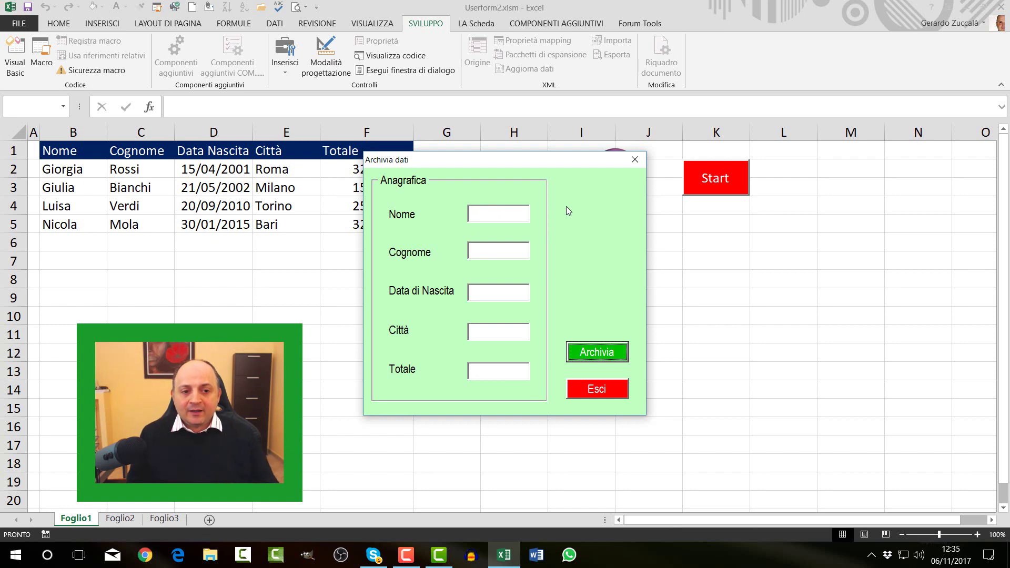
{"action": "left_click", "coordinate": [634, 160]}
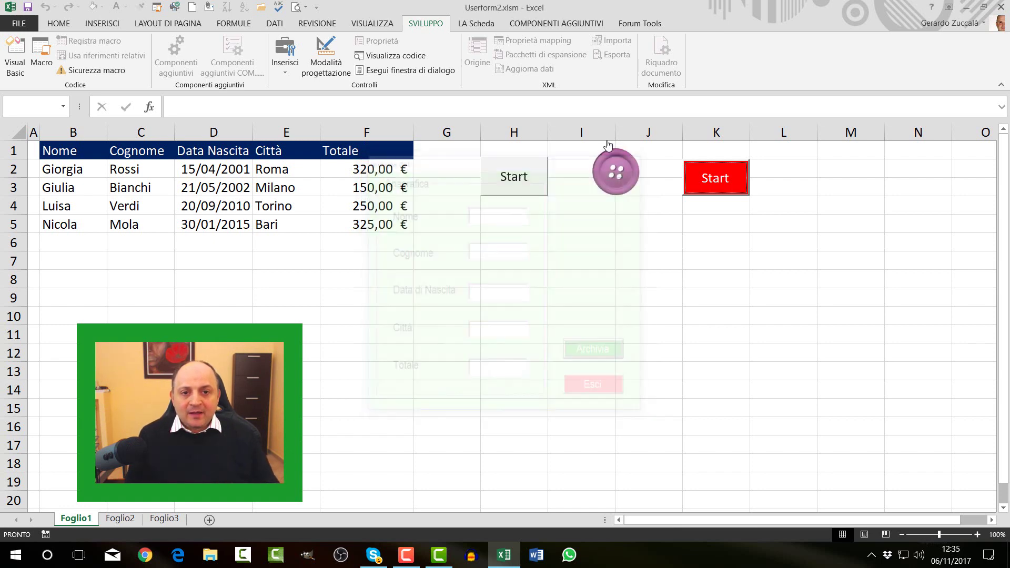
Step: Open frmAggiungiLista in the VBA editor and bring up its Tab Order dialog
{"action": "left_click", "coordinate": [9, 61]}
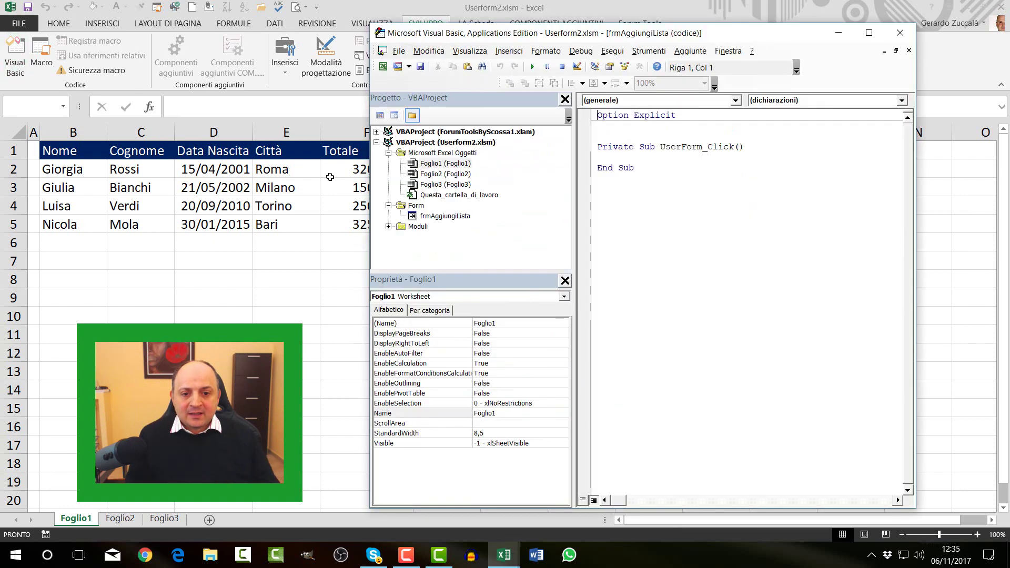
{"action": "double_click", "coordinate": [439, 217]}
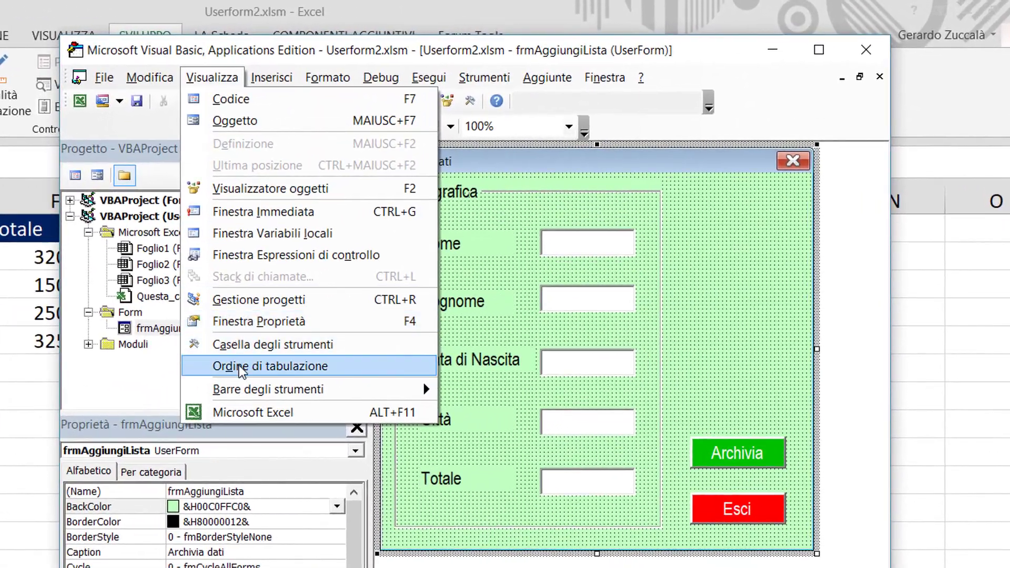
{"action": "left_click", "coordinate": [487, 240]}
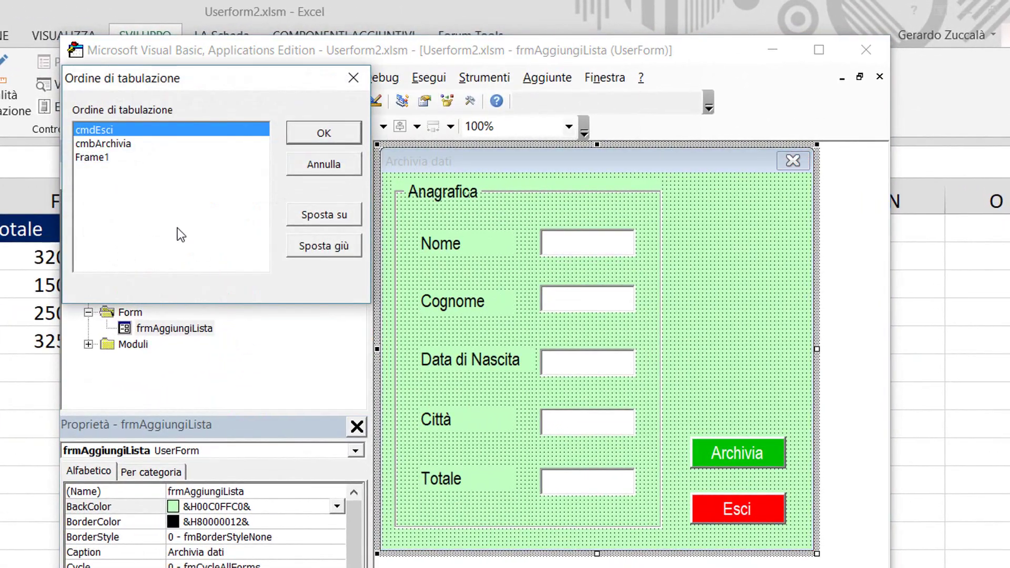
{"action": "left_click_drag", "start_coordinate": [222, 82], "coordinate": [244, 260]}
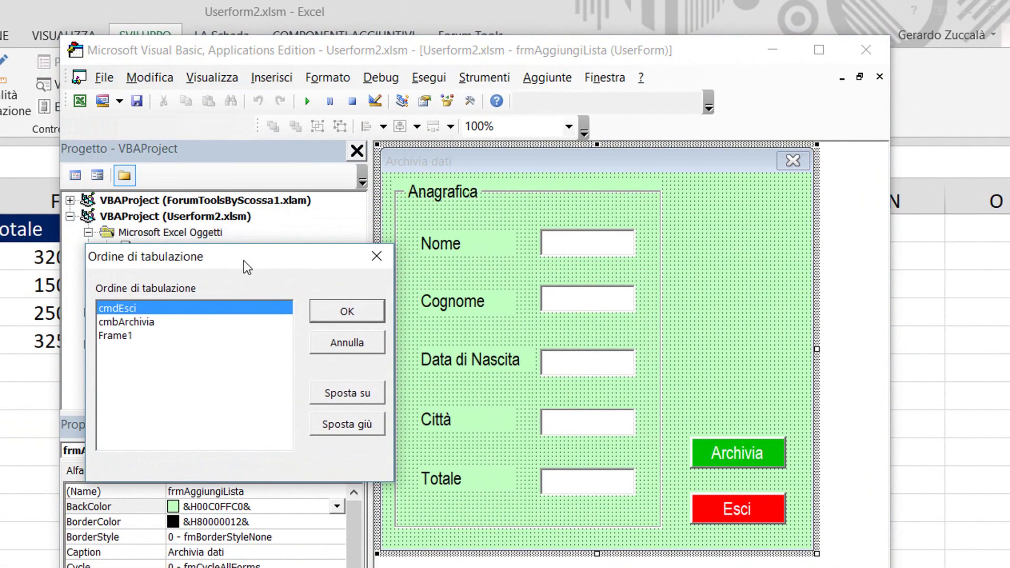
Step: Reorder the form's tab order to Frame1, cmbArchivia, cmdEsci and confirm
{"action": "left_click", "coordinate": [103, 336]}
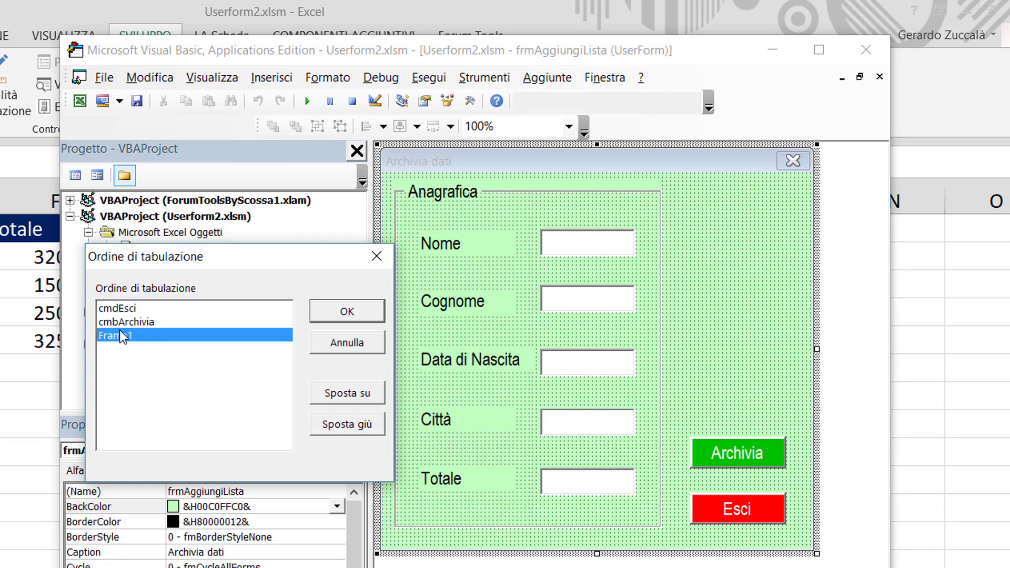
{"action": "left_click", "coordinate": [343, 395]}
{"action": "left_click", "coordinate": [343, 395]}
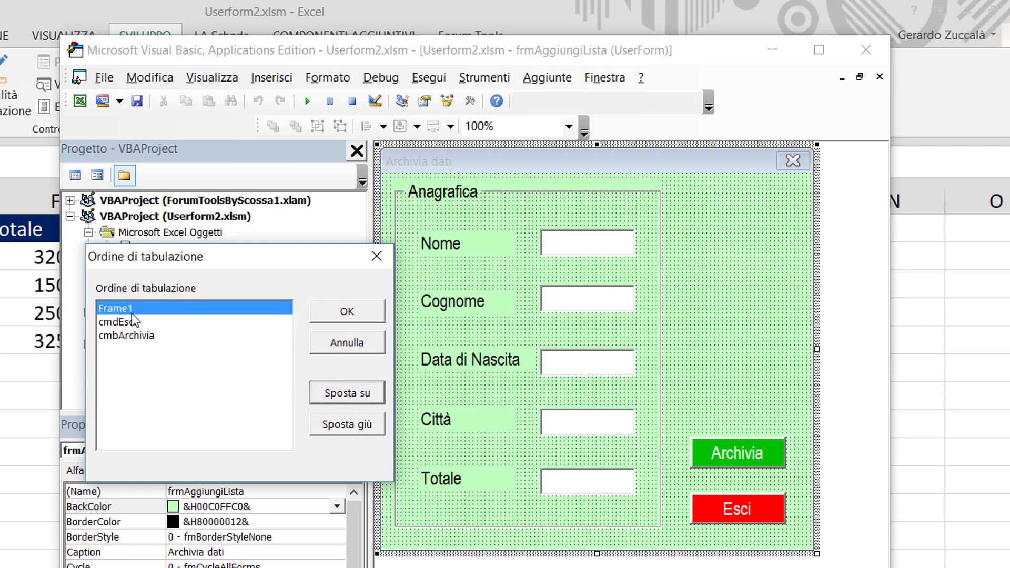
{"action": "left_click", "coordinate": [121, 323]}
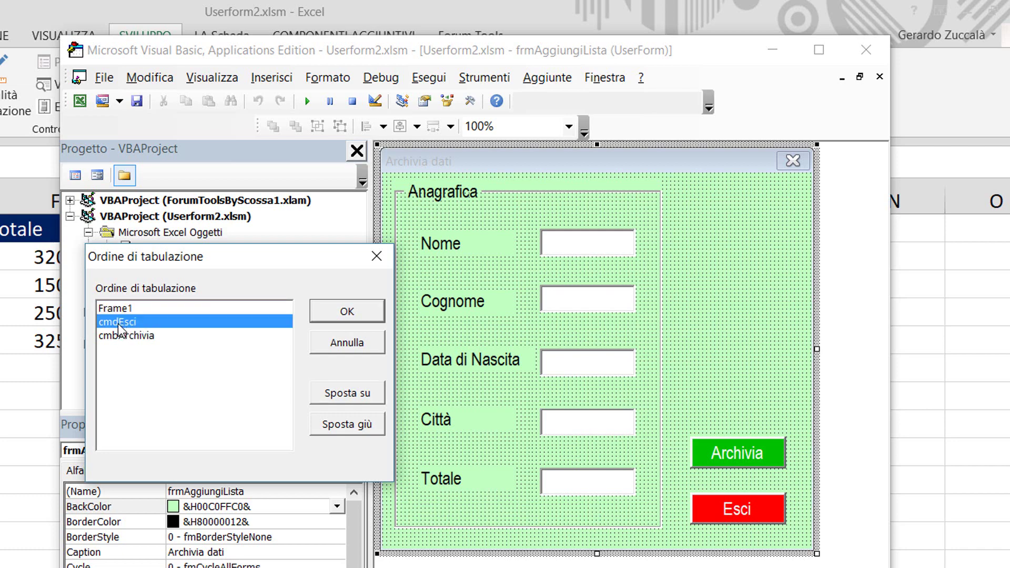
{"action": "left_click", "coordinate": [353, 424]}
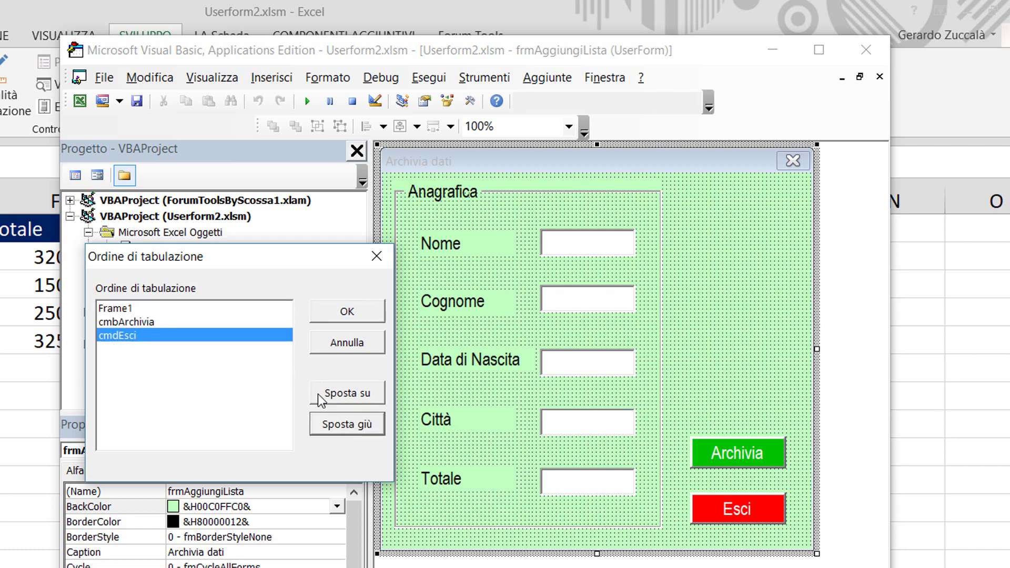
{"action": "left_click", "coordinate": [335, 313]}
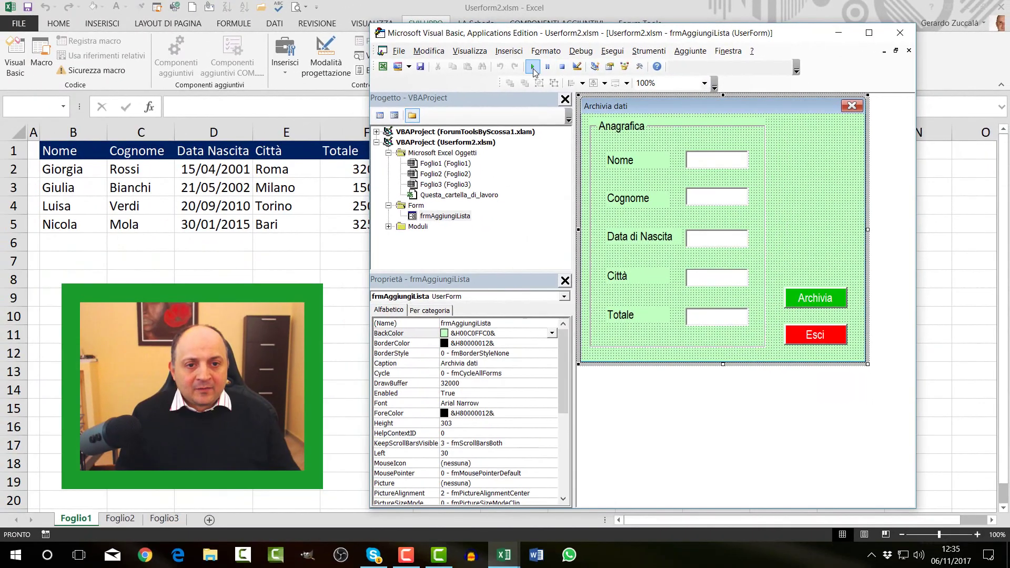
{"action": "left_click", "coordinate": [530, 66]}
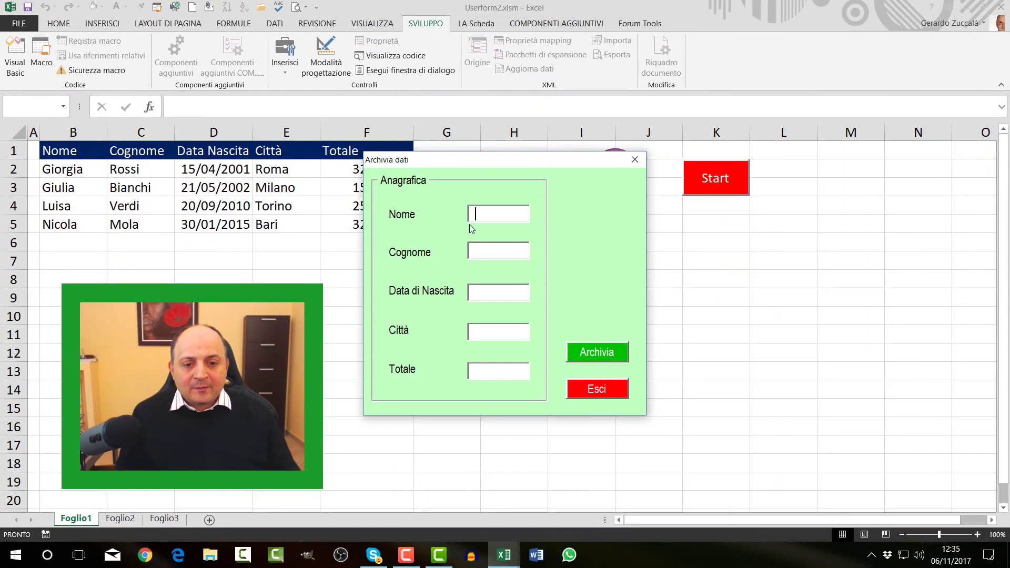
{"action": "left_click", "coordinate": [496, 210]}
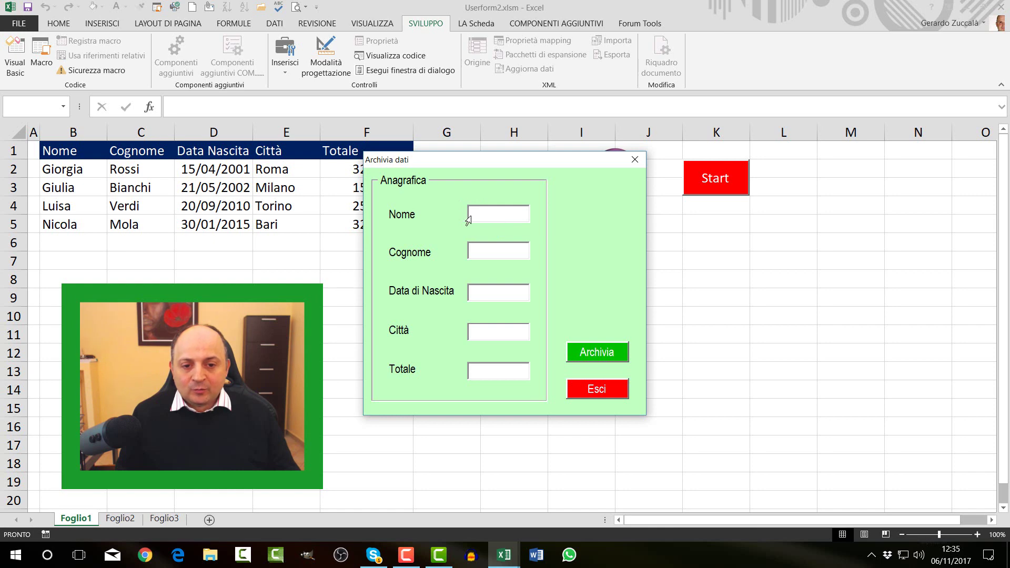
{"action": "key", "text": "Tab"}
{"action": "key", "text": "Tab"}
{"action": "key", "text": "Tab"}
{"action": "key", "text": "Tab"}
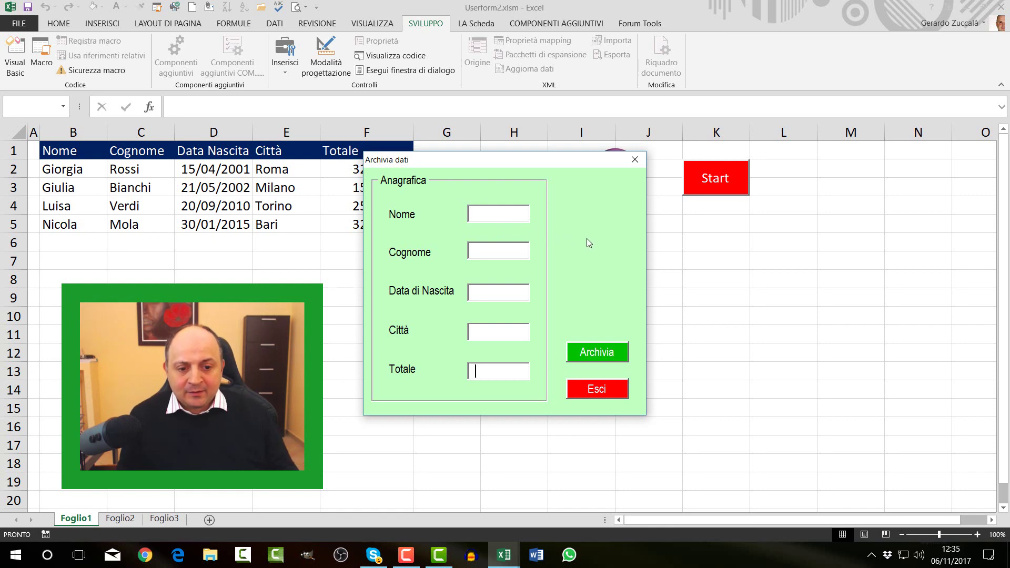
{"action": "key", "text": "Tab"}
{"action": "key", "text": "Tab"}
{"action": "key", "text": "Tab"}
{"action": "key", "text": "Tab"}
{"action": "key", "text": "Tab"}
{"action": "key", "text": "Tab"}
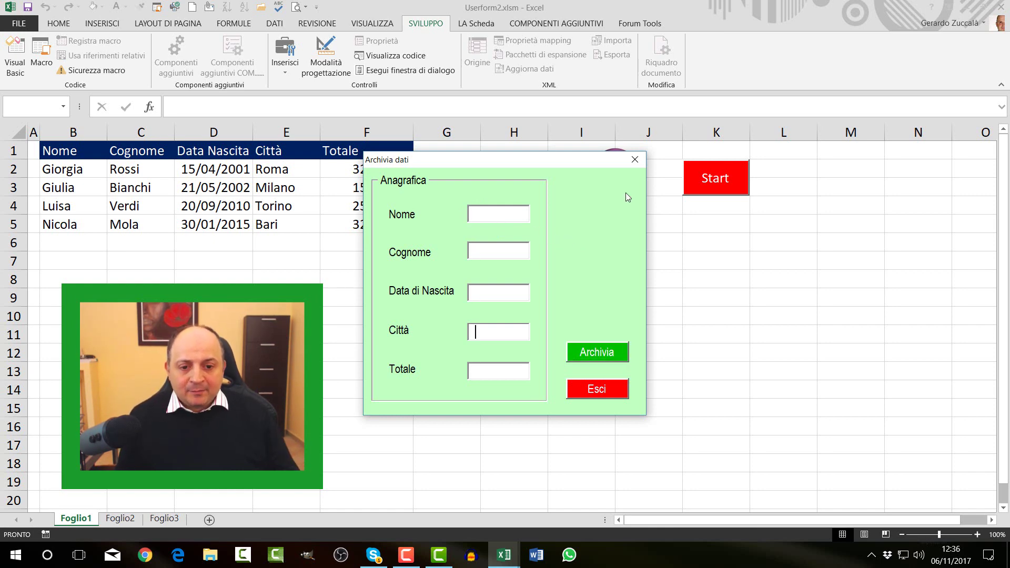
{"action": "key", "text": "Tab"}
{"action": "key", "text": "Tab"}
{"action": "key", "text": "Tab"}
{"action": "key", "text": "Tab"}
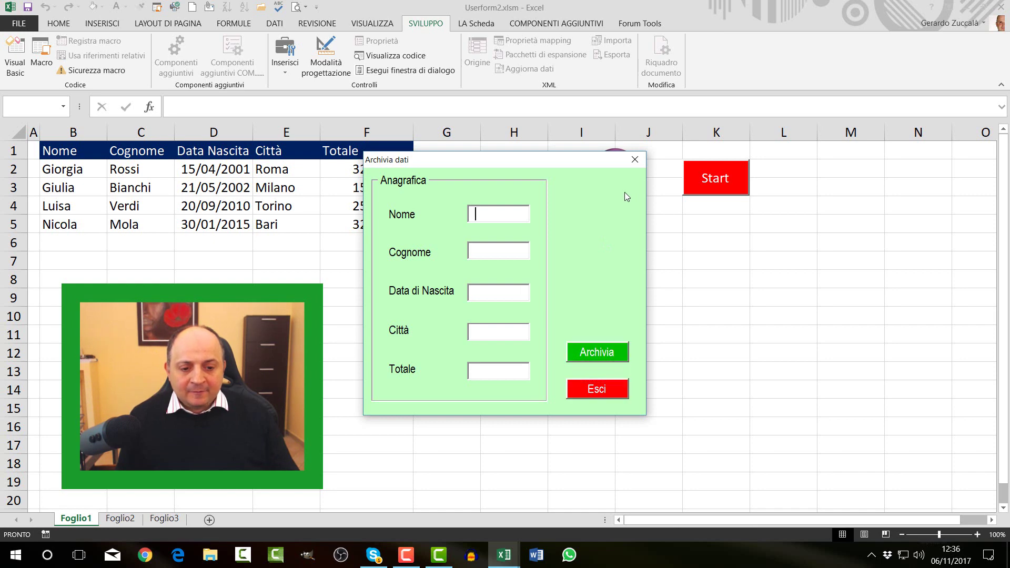
{"action": "key", "text": "Tab"}
{"action": "key", "text": "Tab"}
{"action": "key", "text": "Tab"}
{"action": "key", "text": "Tab"}
{"action": "key", "text": "Tab"}
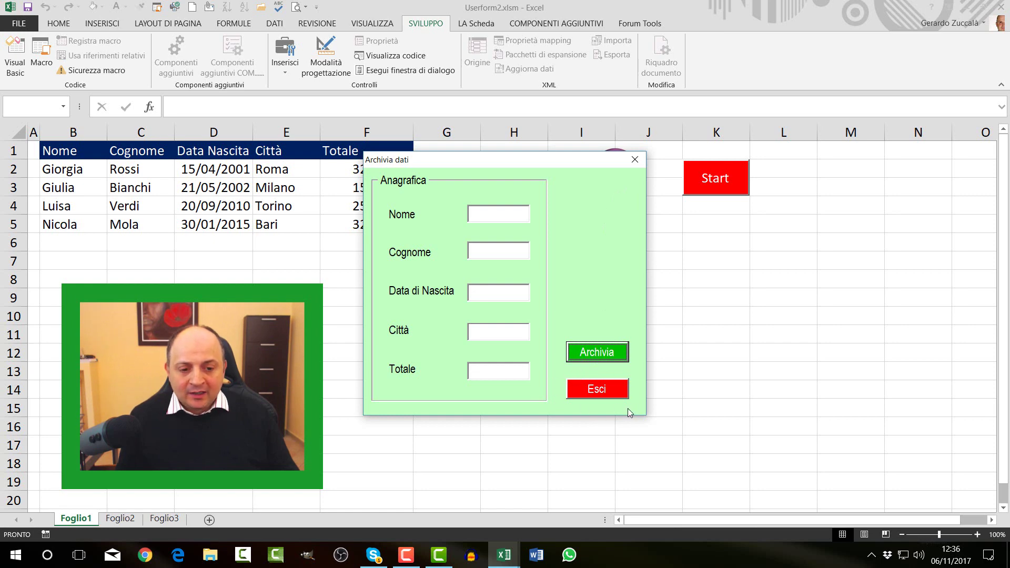
{"action": "key", "text": "Tab"}
{"action": "key", "text": "Tab"}
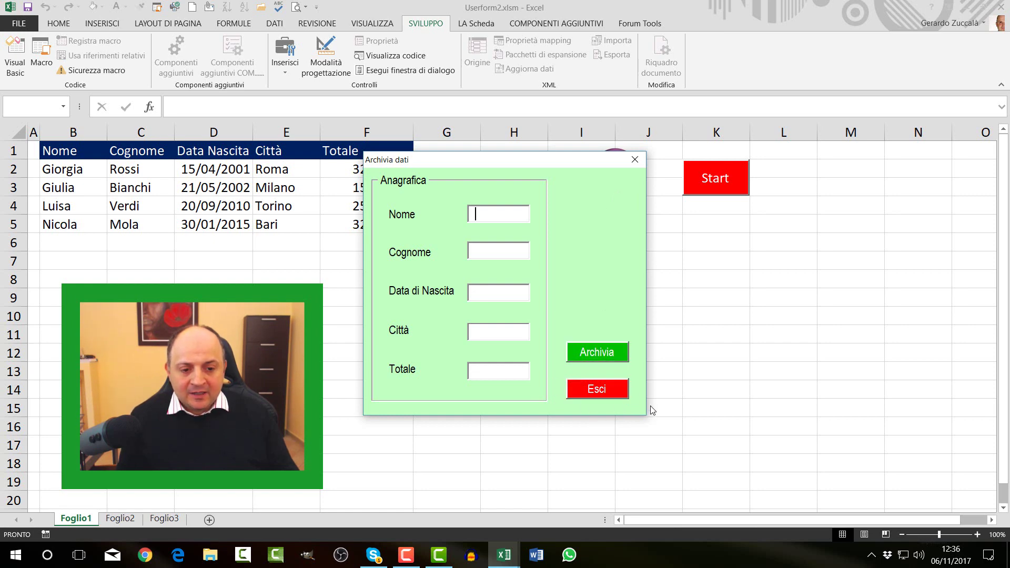
{"action": "key", "text": "Tab"}
{"action": "key", "text": "Tab"}
{"action": "key", "text": "Tab"}
{"action": "key", "text": "Tab"}
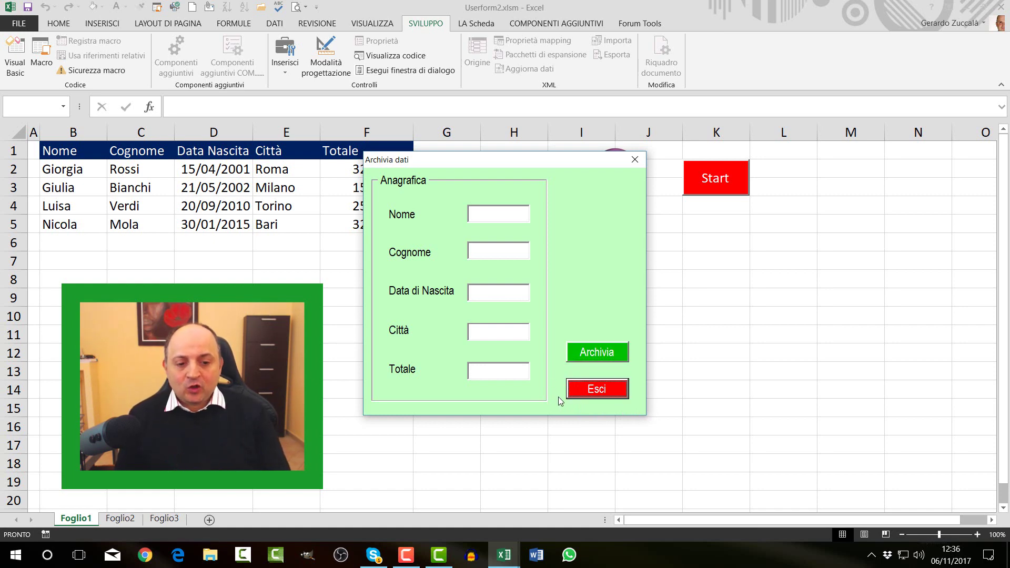
{"action": "key", "text": "Tab"}
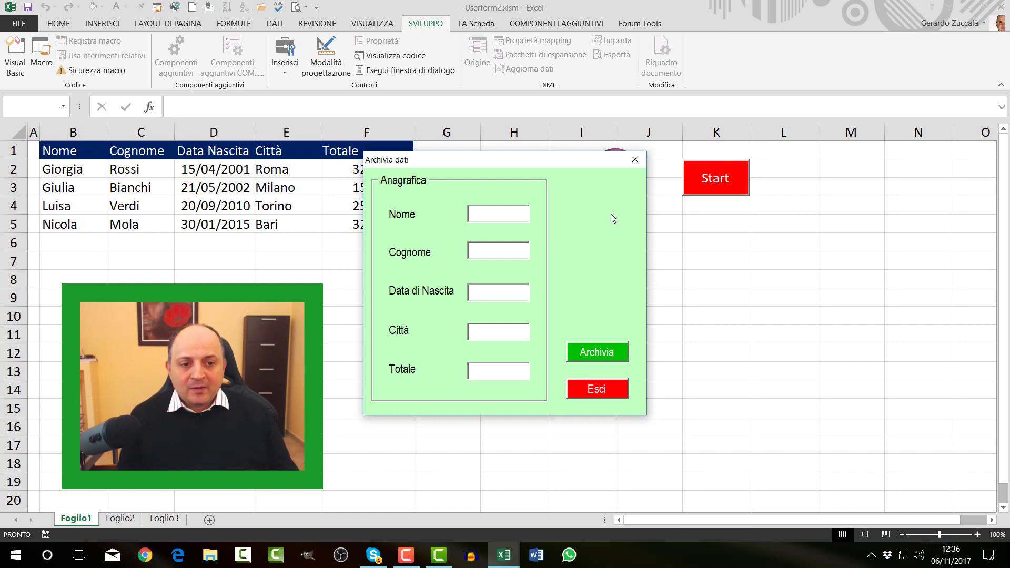
{"action": "left_click", "coordinate": [634, 159]}
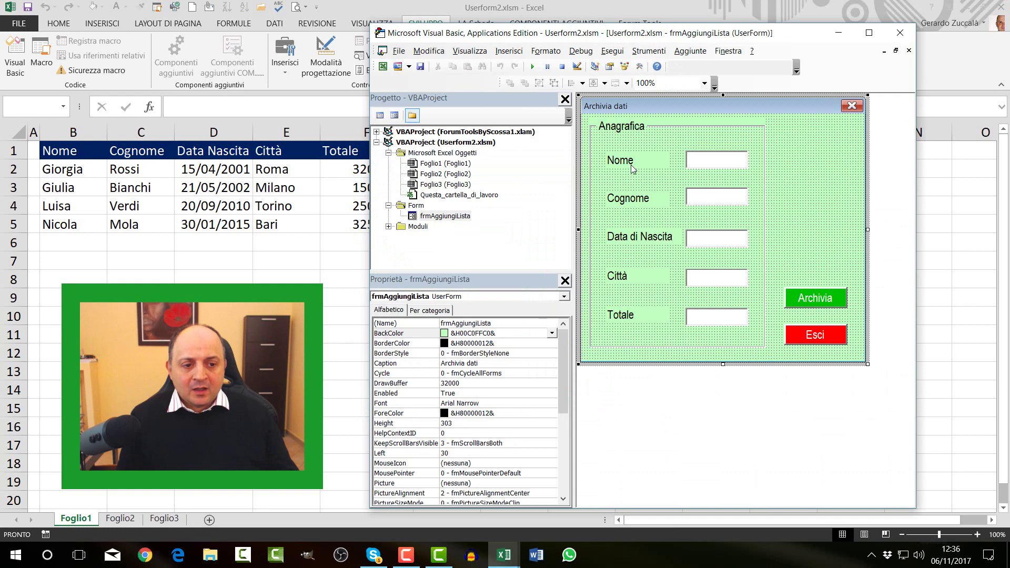
Step: Set the cmdEsci button's TabStop property to False in the Properties window
{"action": "left_click", "coordinate": [813, 336]}
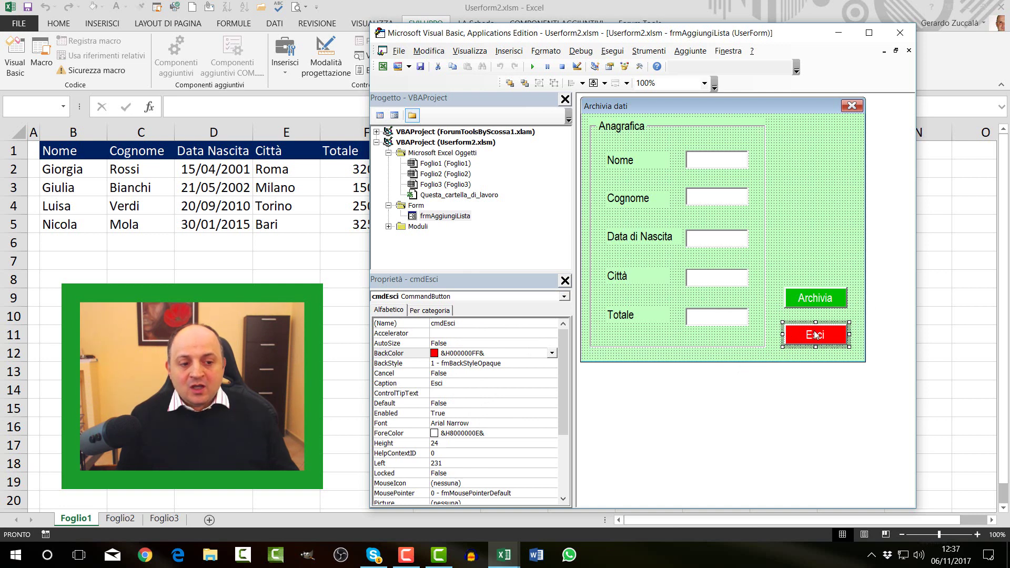
{"action": "left_click", "coordinate": [812, 302]}
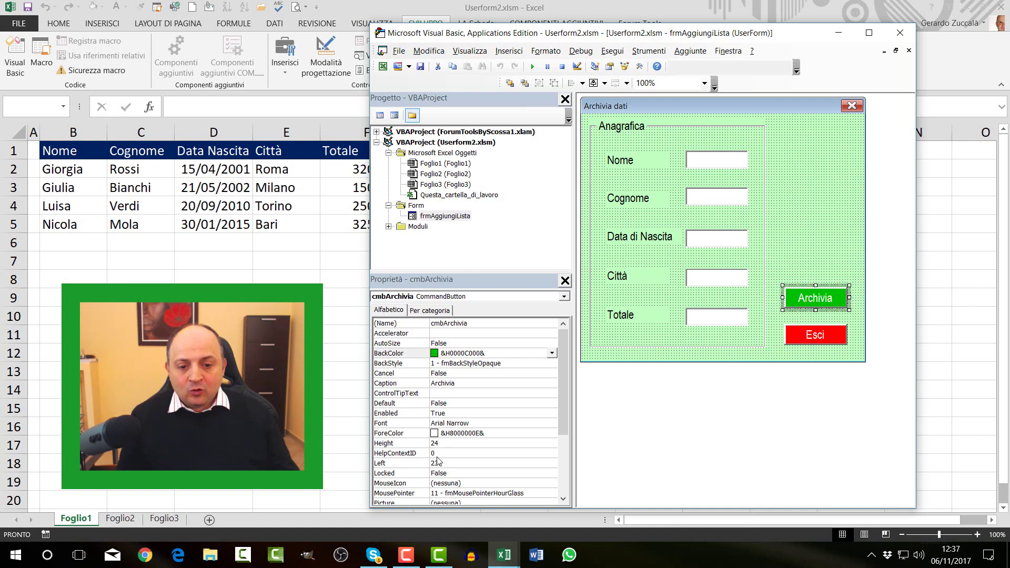
{"action": "left_click", "coordinate": [807, 335]}
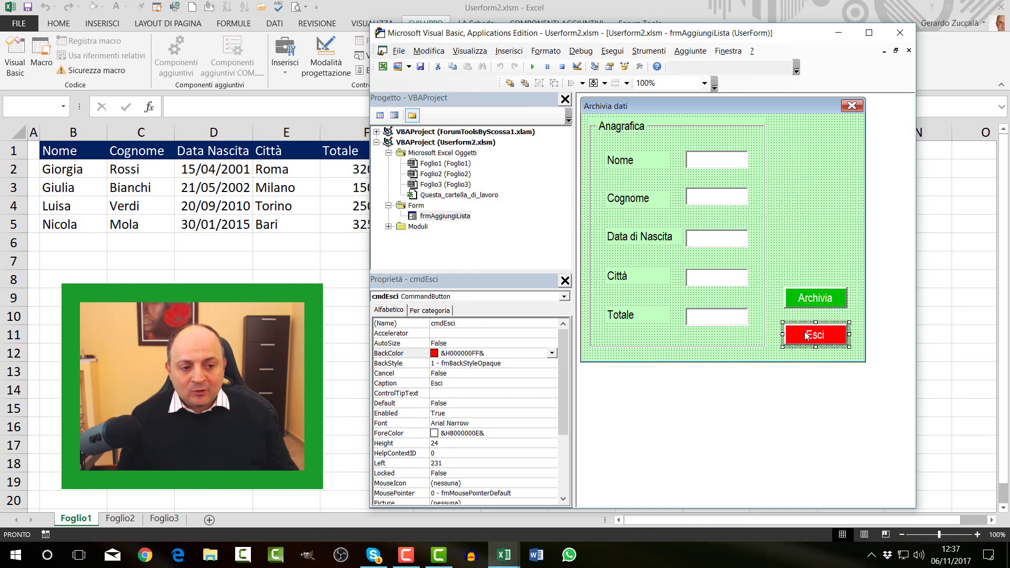
{"action": "left_click_drag", "start_coordinate": [562, 384], "coordinate": [556, 442]}
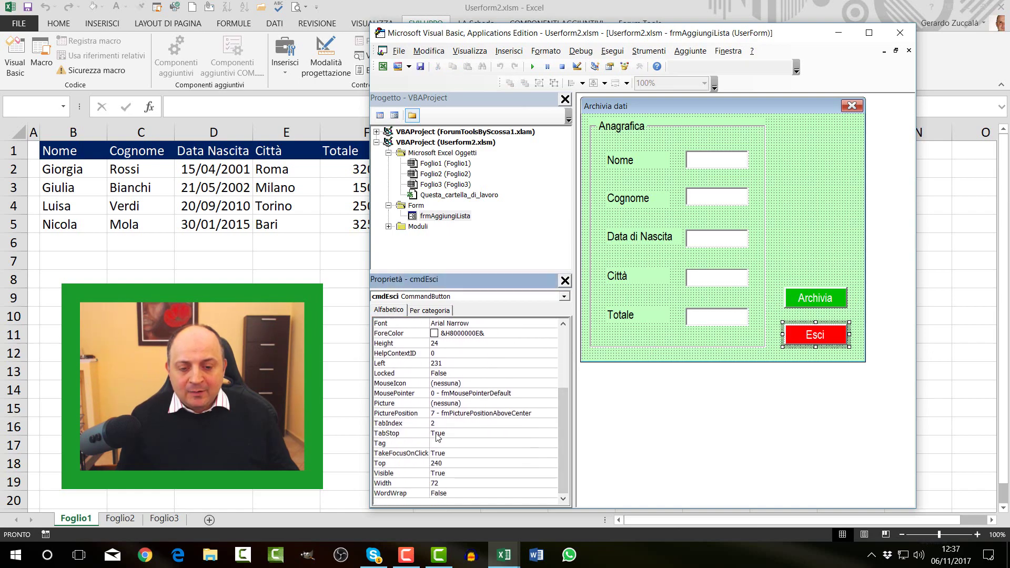
{"action": "left_click", "coordinate": [391, 438]}
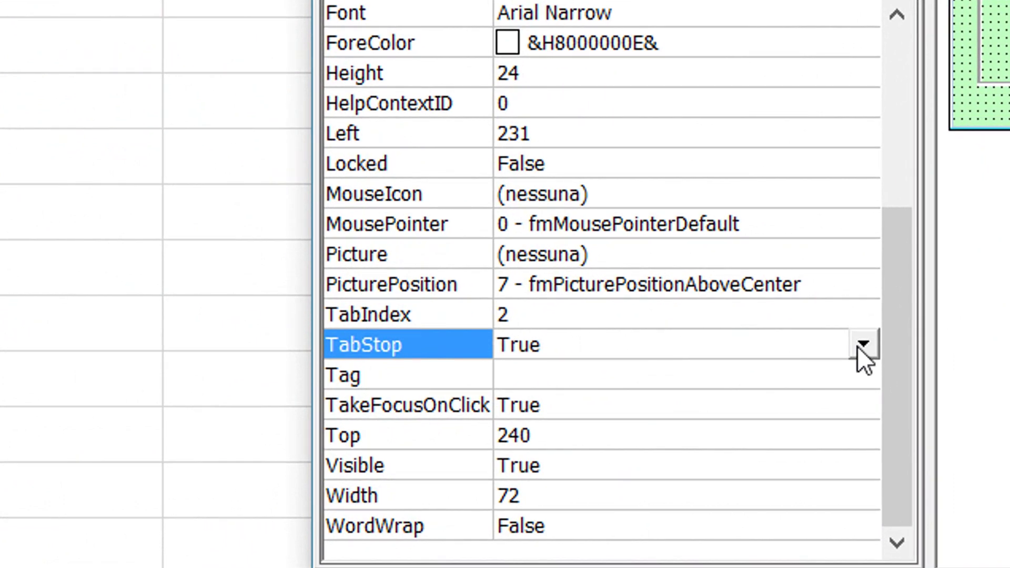
{"action": "left_click", "coordinate": [862, 344]}
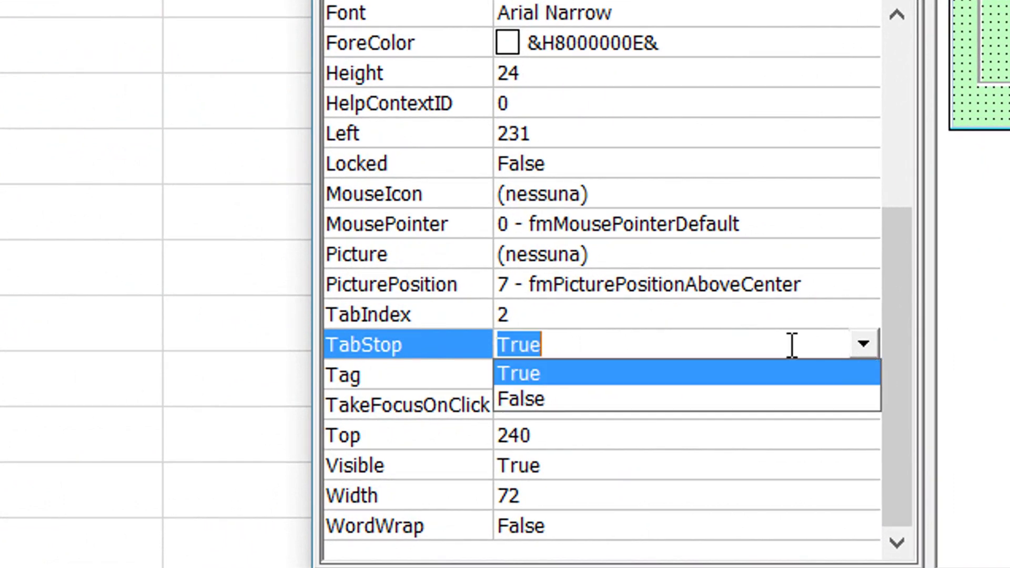
{"action": "left_click", "coordinate": [535, 405]}
{"action": "double_click", "coordinate": [582, 344]}
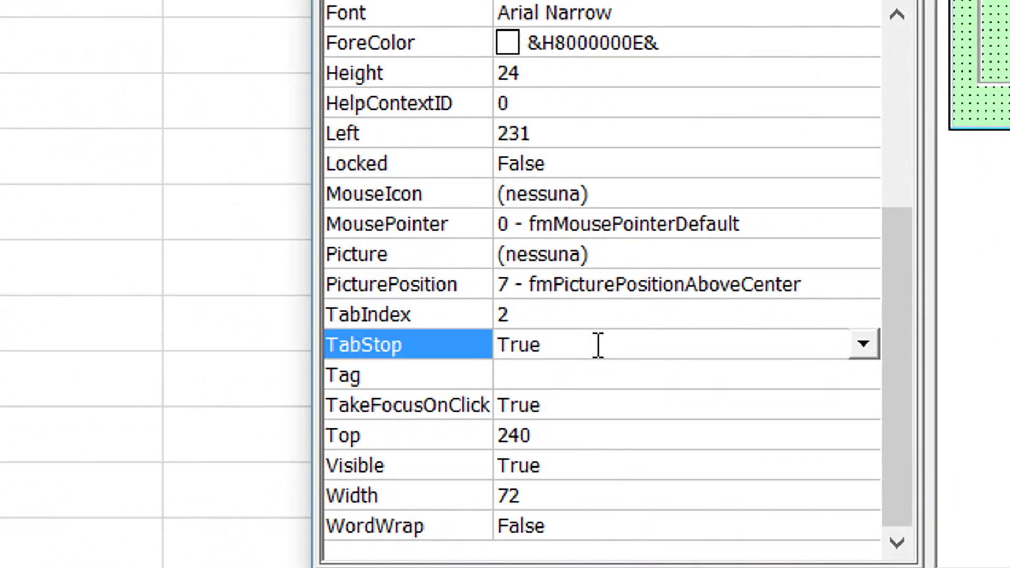
{"action": "double_click", "coordinate": [600, 345]}
{"action": "double_click", "coordinate": [617, 344]}
{"action": "double_click", "coordinate": [617, 345]}
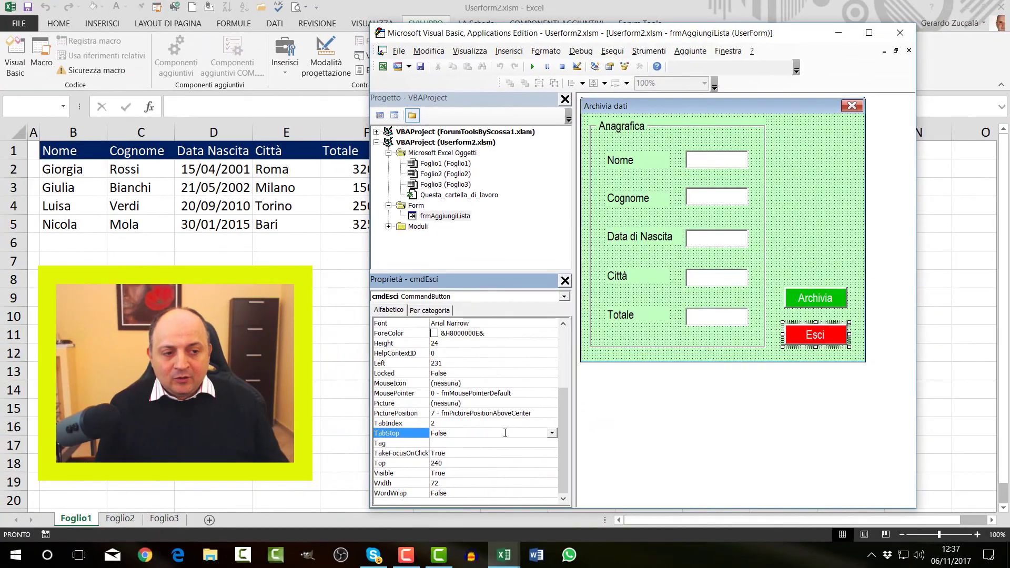
{"action": "left_click", "coordinate": [817, 185]}
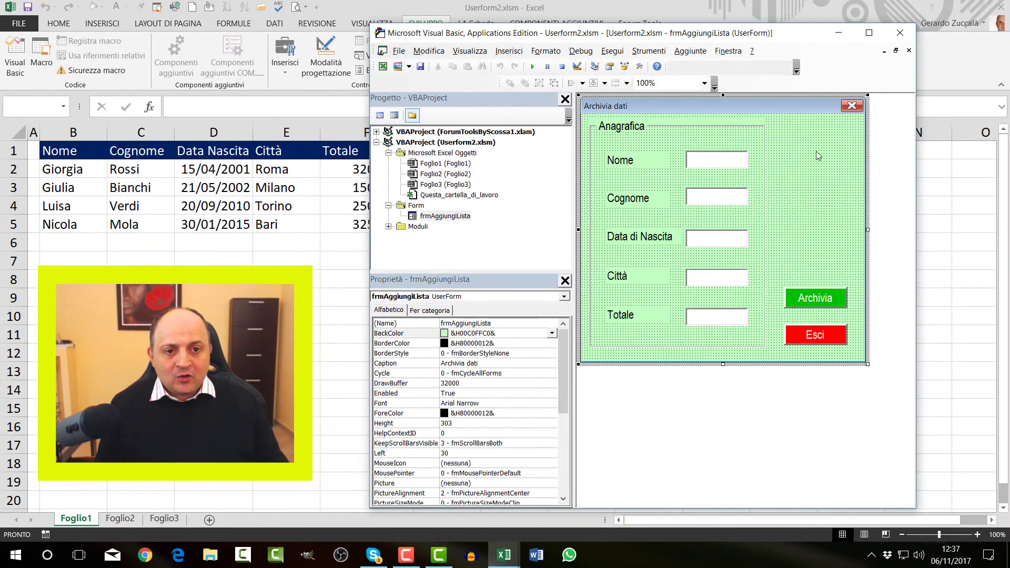
{"action": "left_click", "coordinate": [533, 67]}
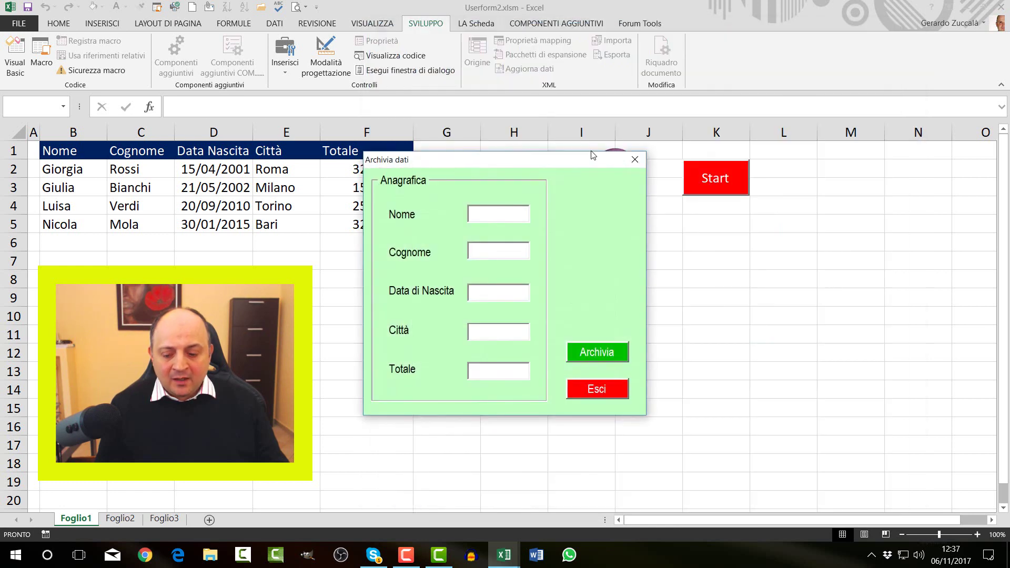
{"action": "key", "text": "Tab"}
{"action": "key", "text": "Tab"}
{"action": "key", "text": "Tab"}
{"action": "key", "text": "Tab"}
{"action": "key", "text": "Tab"}
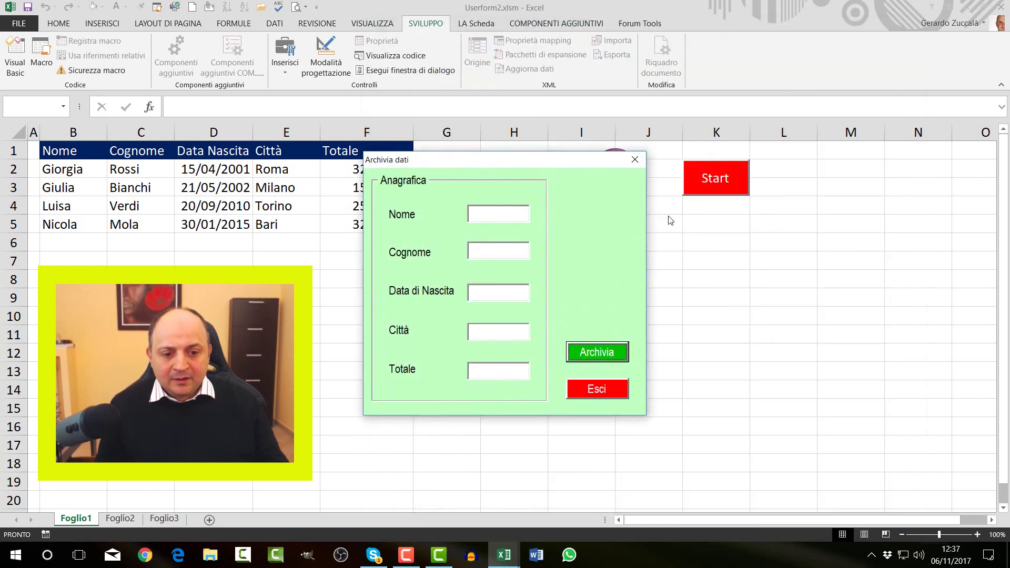
{"action": "key", "text": "Tab"}
{"action": "key", "text": "Tab"}
{"action": "key", "text": "Tab"}
{"action": "key", "text": "Tab"}
{"action": "key", "text": "Tab"}
{"action": "key", "text": "Tab"}
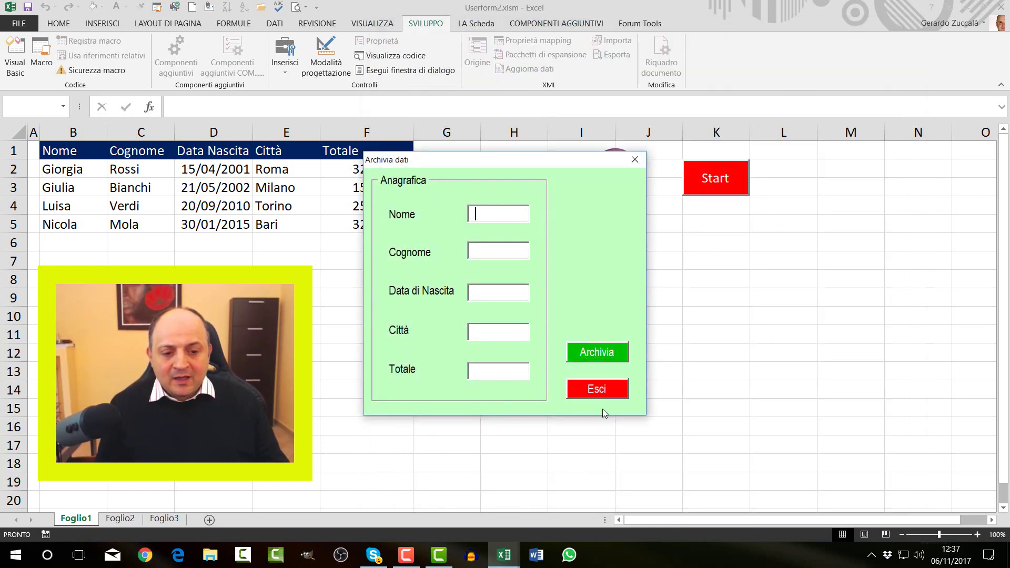
{"action": "key", "text": "Tab"}
{"action": "key", "text": "Tab"}
{"action": "key", "text": "Tab"}
{"action": "key", "text": "Tab"}
{"action": "key", "text": "Tab"}
{"action": "key", "text": "Tab"}
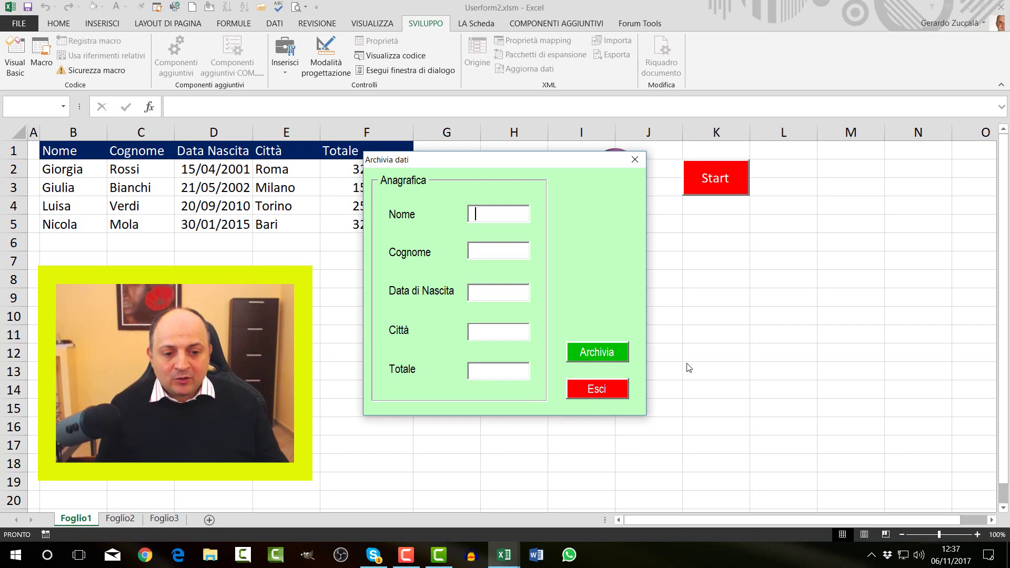
{"action": "key", "text": "Tab"}
{"action": "key", "text": "Tab"}
{"action": "key", "text": "Tab"}
{"action": "key", "text": "Tab"}
{"action": "key", "text": "Tab"}
{"action": "key", "text": "Tab"}
{"action": "key", "text": "Tab"}
{"action": "key", "text": "Tab"}
{"action": "key", "text": "Tab"}
{"action": "key", "text": "Tab"}
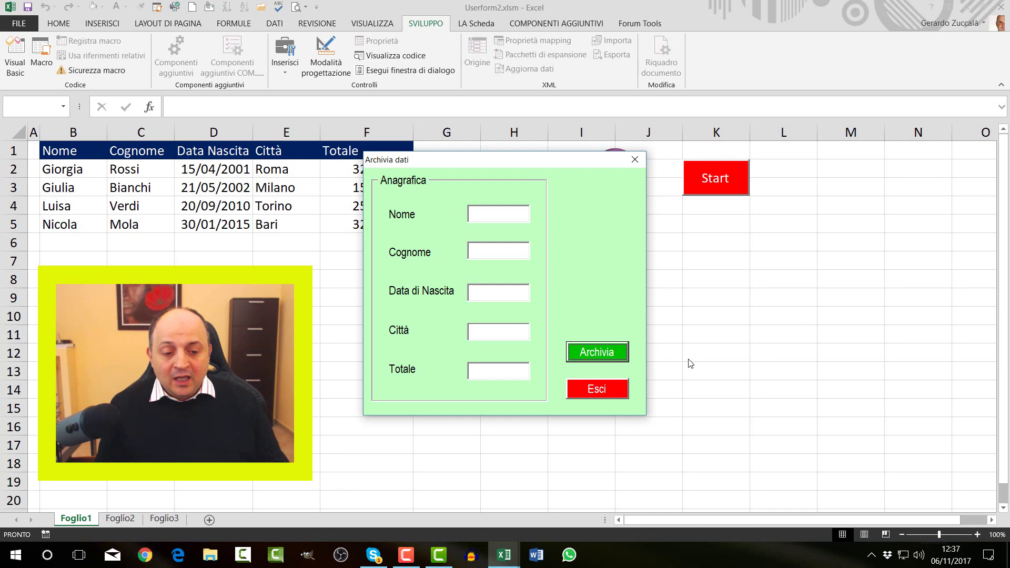
{"action": "key", "text": "Tab"}
{"action": "key", "text": "Tab"}
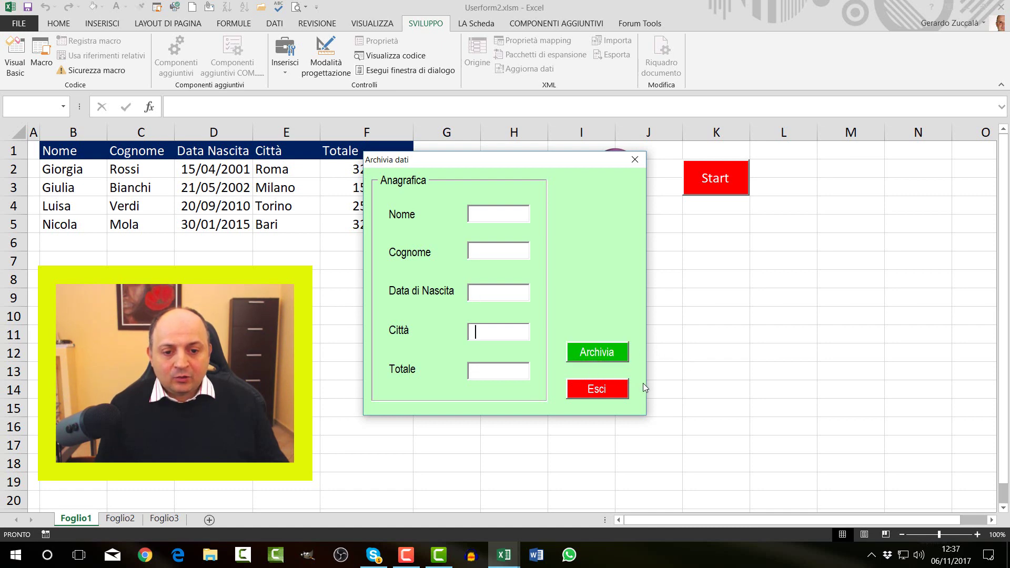
{"action": "key", "text": "Tab"}
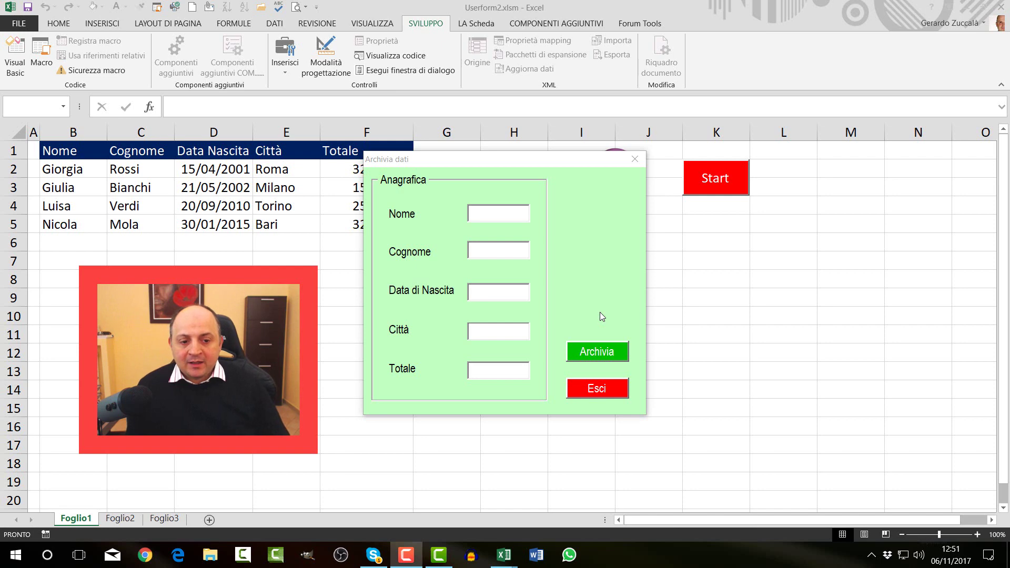
Step: Close the running form, select cmbArchivia and group its properties Per categoria
{"action": "left_click", "coordinate": [635, 159]}
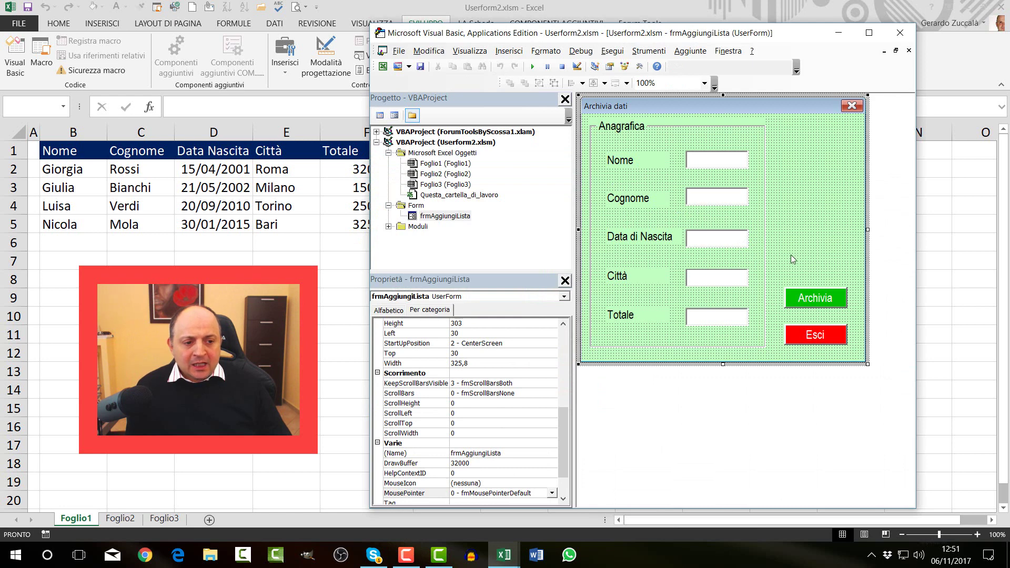
{"action": "left_click", "coordinate": [811, 300]}
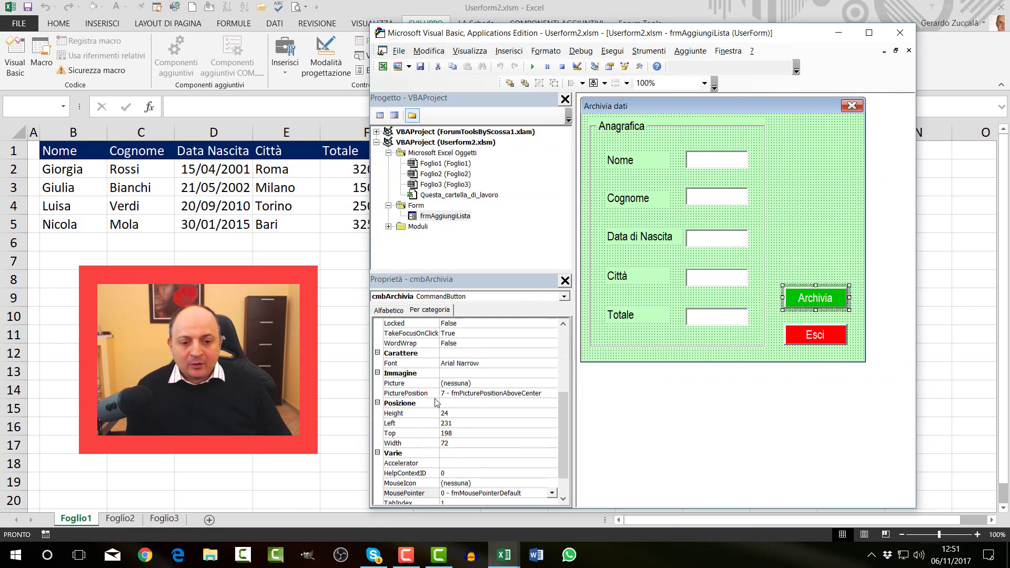
{"action": "left_click_drag", "start_coordinate": [563, 418], "coordinate": [562, 355]}
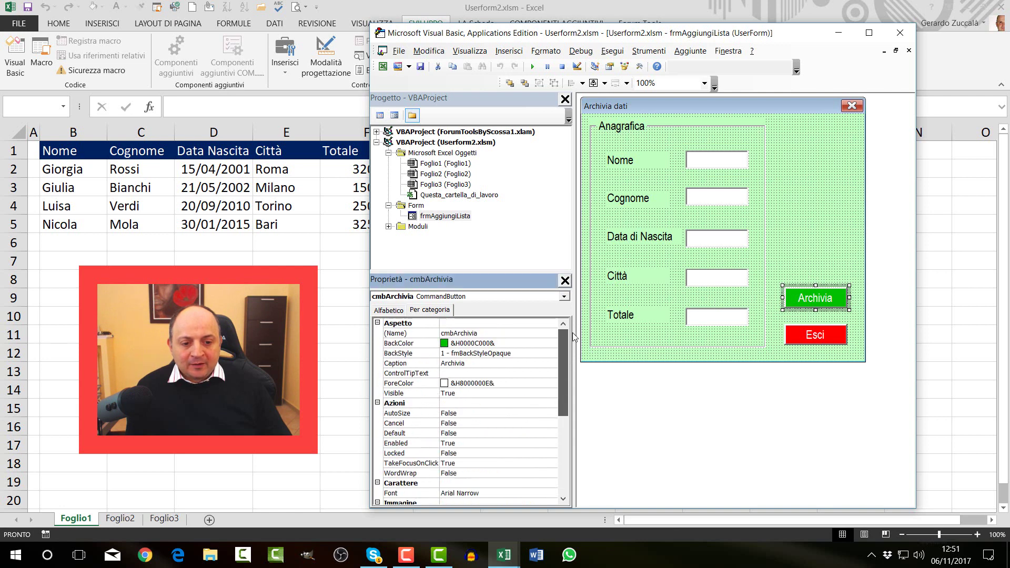
{"action": "left_click", "coordinate": [389, 310]}
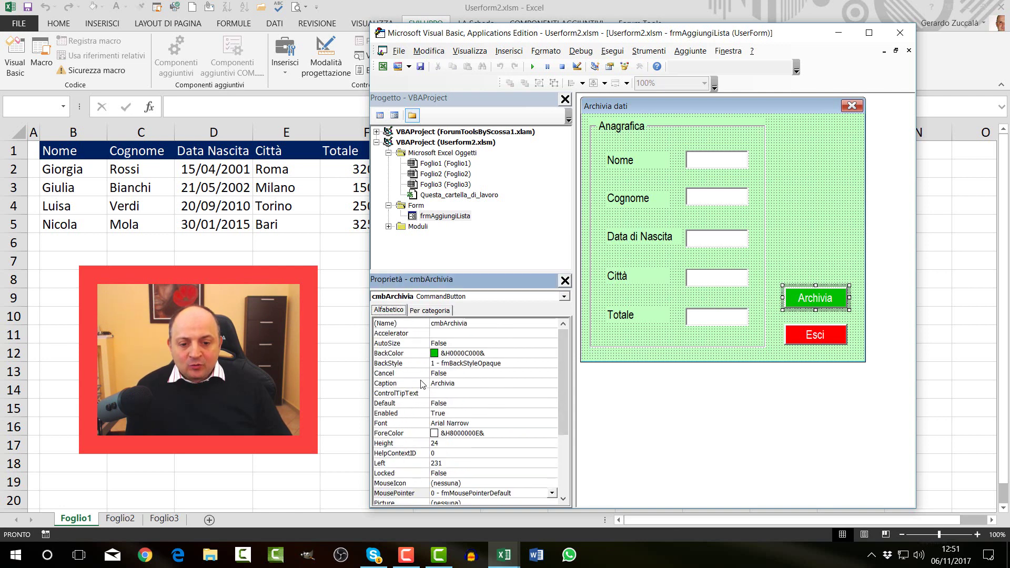
{"action": "left_click", "coordinate": [429, 311]}
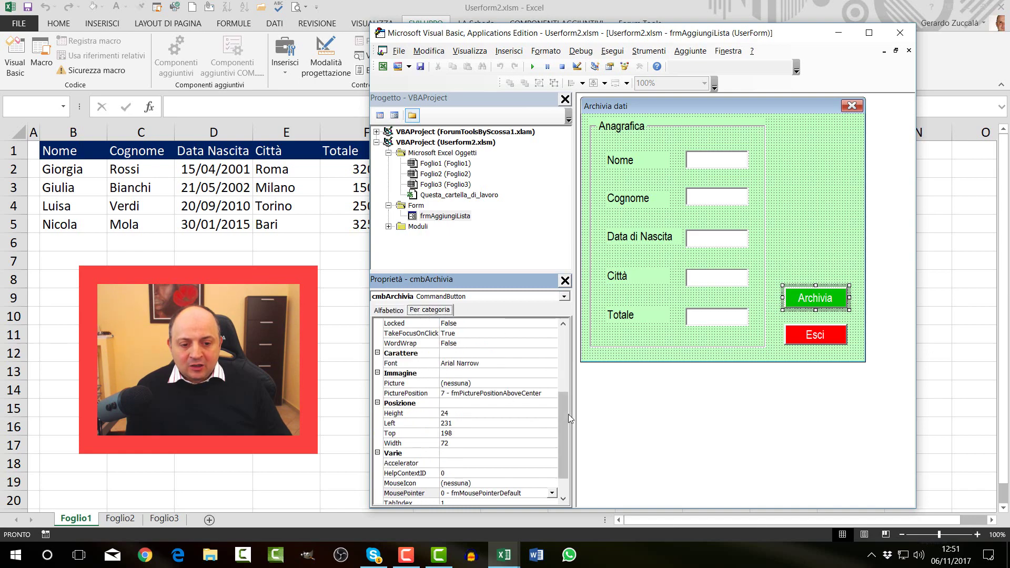
{"action": "scroll", "coordinate": [384, 336], "scroll_direction": "up", "scroll_amount": 5}
{"action": "left_click", "coordinate": [377, 323]}
{"action": "left_click", "coordinate": [377, 332]}
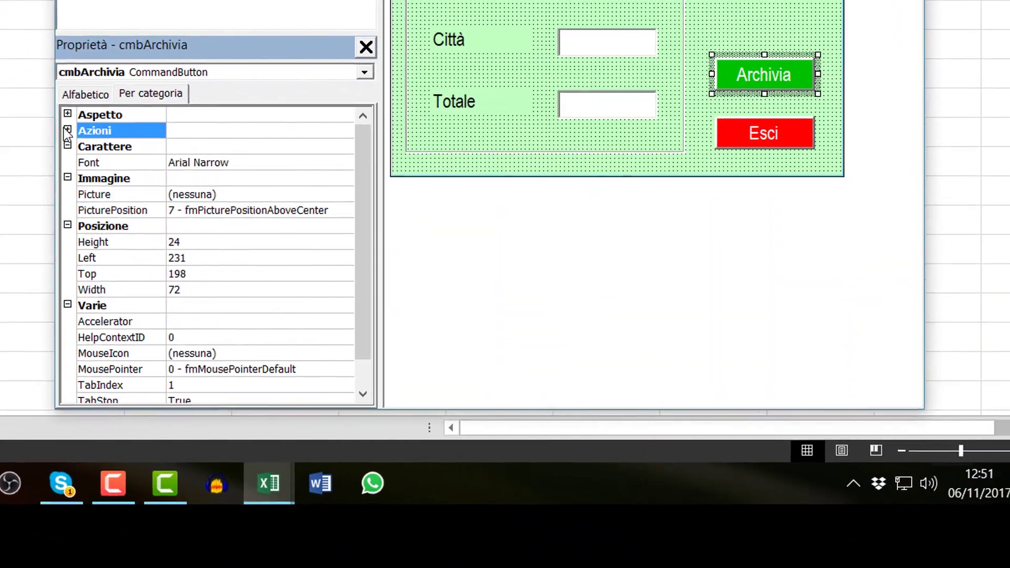
{"action": "left_click", "coordinate": [377, 343]}
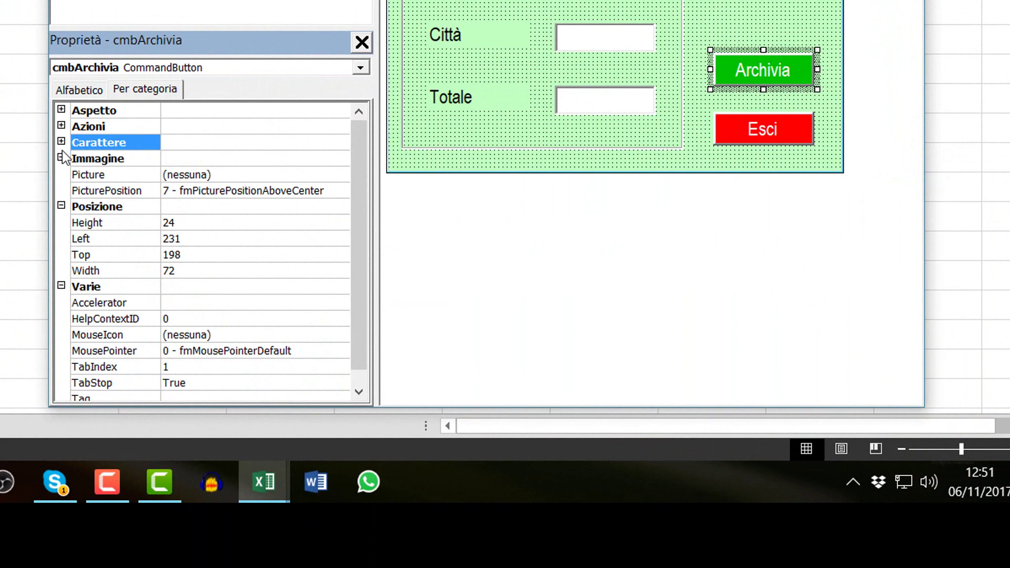
{"action": "left_click", "coordinate": [61, 141]}
{"action": "left_click", "coordinate": [61, 174]}
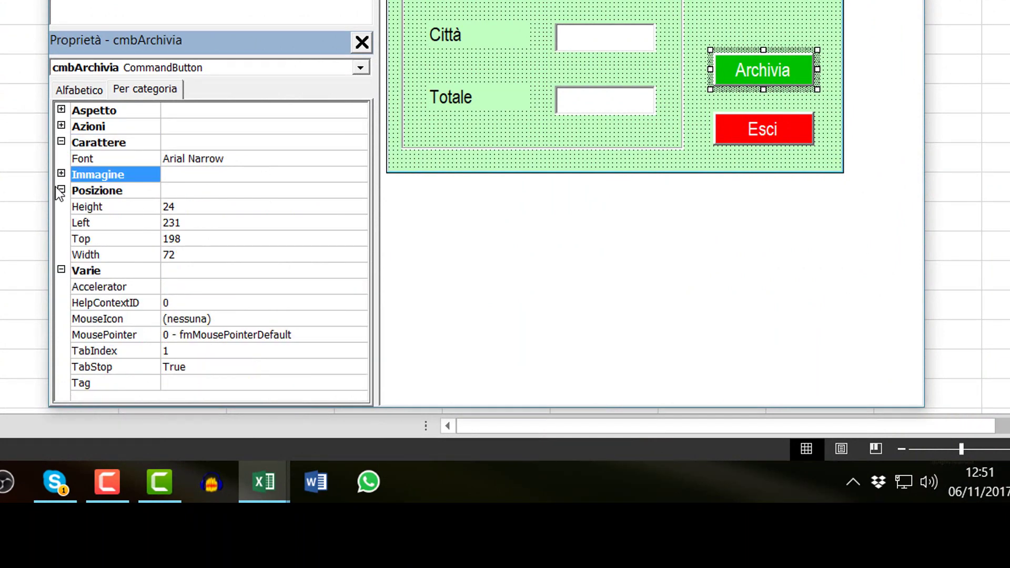
{"action": "left_click", "coordinate": [61, 190]}
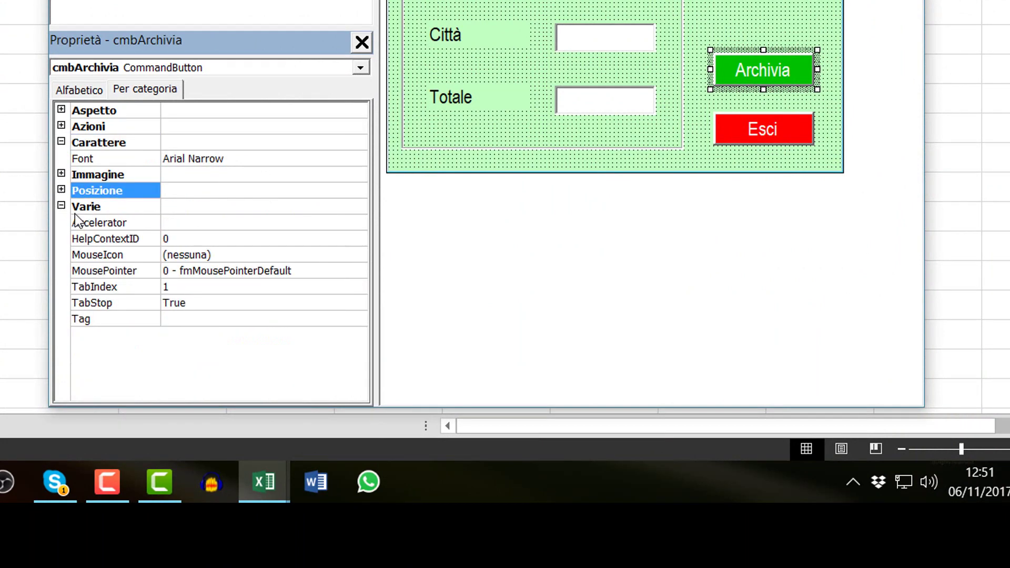
Step: Set cmbArchivia's MousePointer to 10 - fmMousePointerUpArrow
{"action": "left_click", "coordinate": [122, 273]}
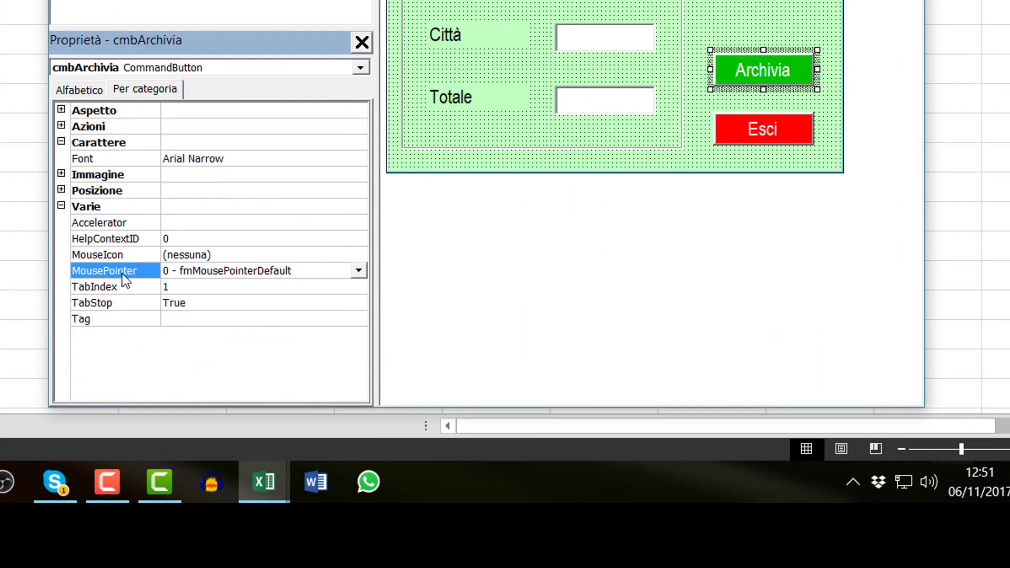
{"action": "left_click", "coordinate": [359, 271]}
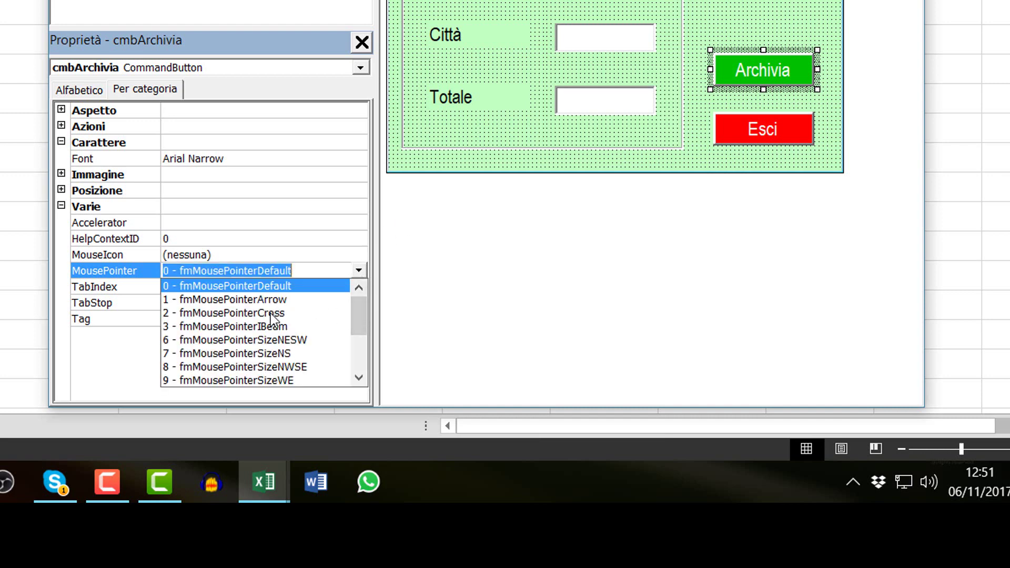
{"action": "left_click_drag", "start_coordinate": [355, 320], "coordinate": [360, 341]}
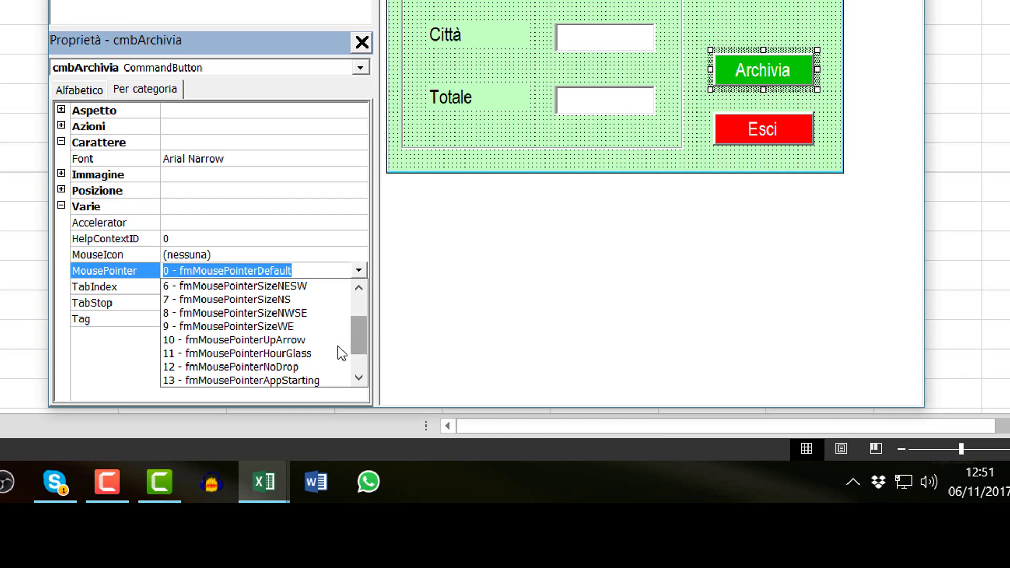
{"action": "left_click", "coordinate": [289, 342]}
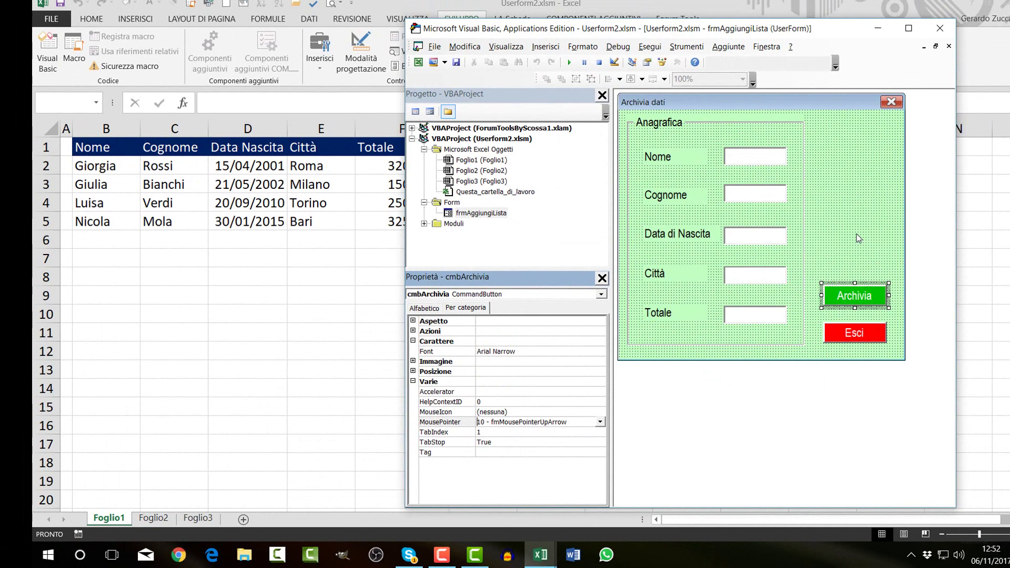
Step: Test-run the Archivia dati form, then close it to return to design
{"action": "left_click", "coordinate": [856, 234]}
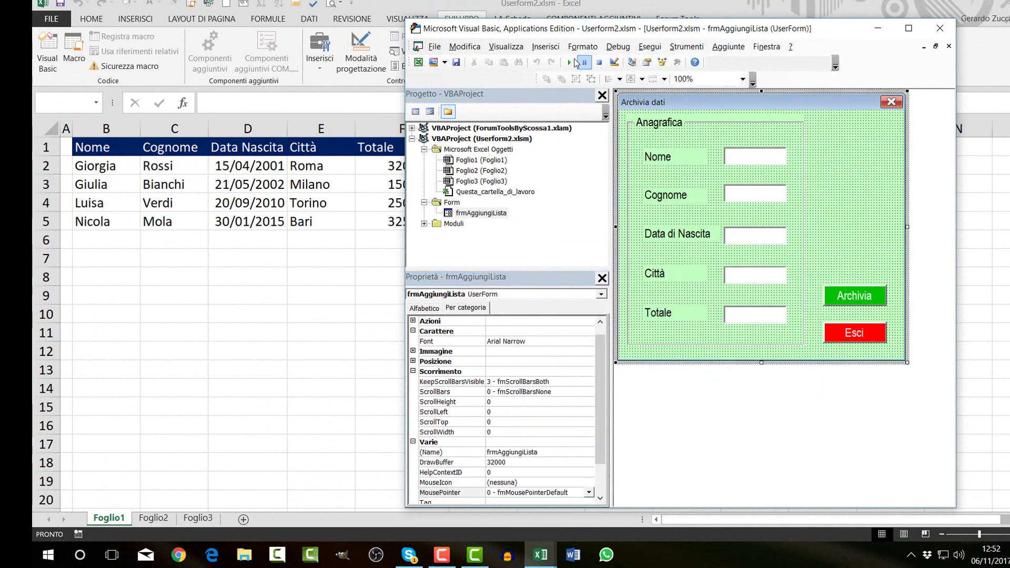
{"action": "left_click", "coordinate": [568, 63]}
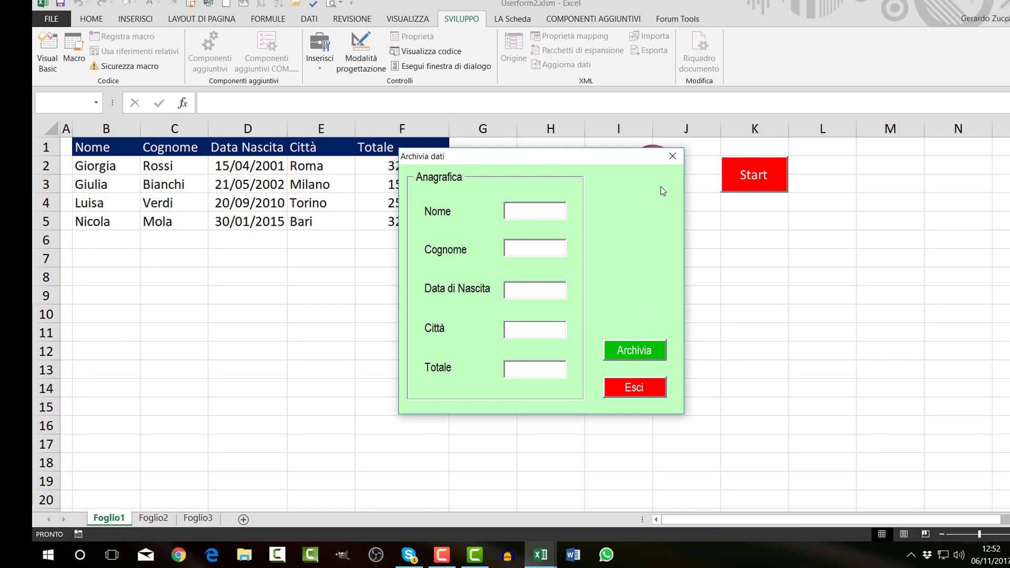
{"action": "left_click", "coordinate": [673, 160]}
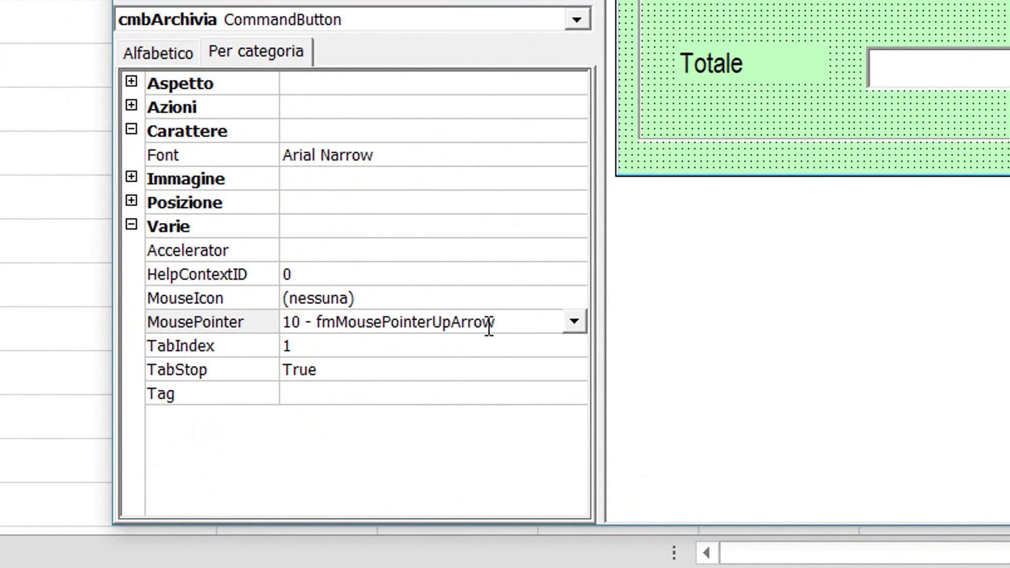
Step: Set the Archivia button's MousePointer to 11 - fmMousePointerHourGlass and run the form again
{"action": "left_click", "coordinate": [573, 322]}
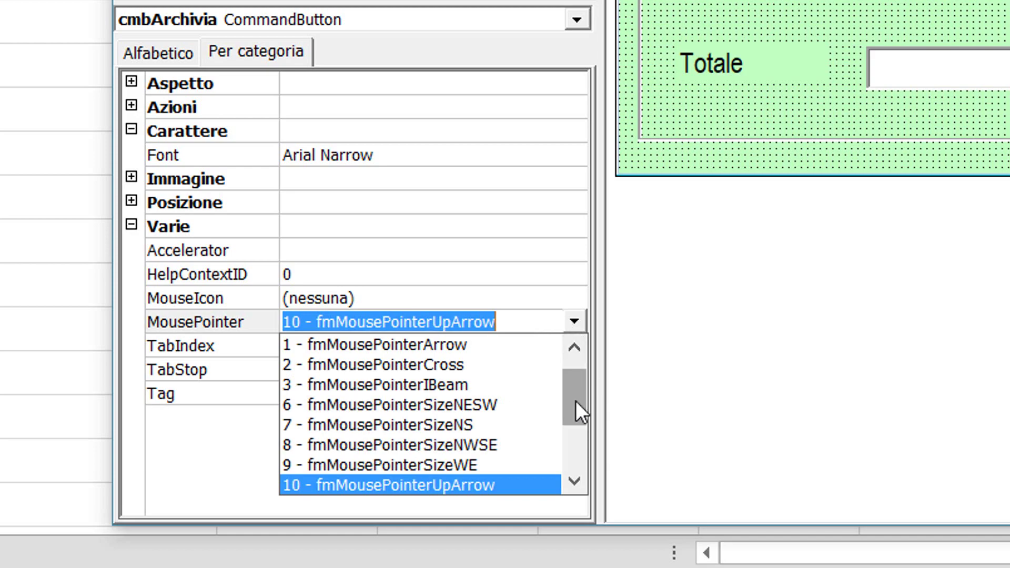
{"action": "left_click_drag", "start_coordinate": [575, 403], "coordinate": [573, 420]}
{"action": "left_click", "coordinate": [482, 425]}
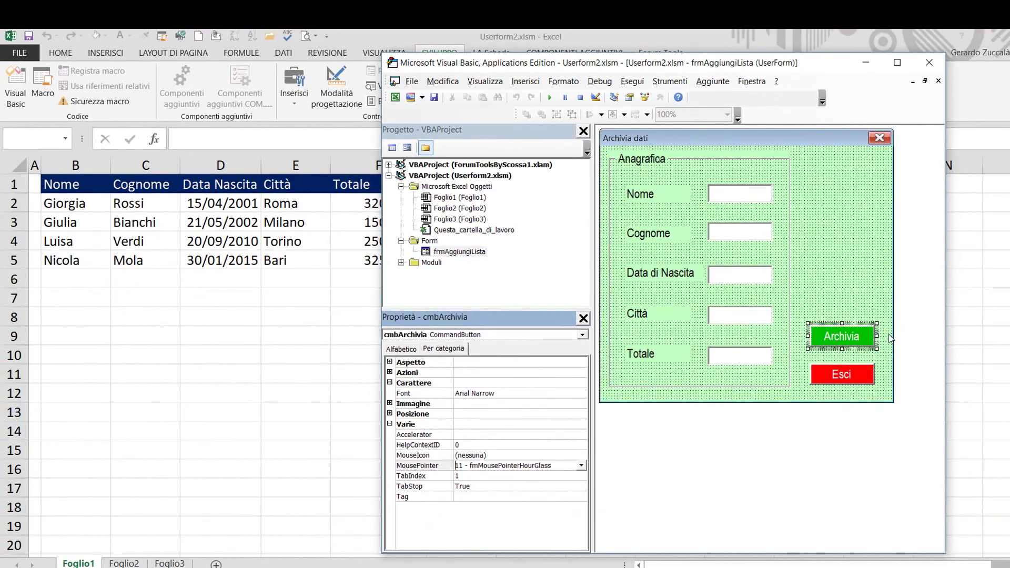
{"action": "left_click", "coordinate": [843, 272]}
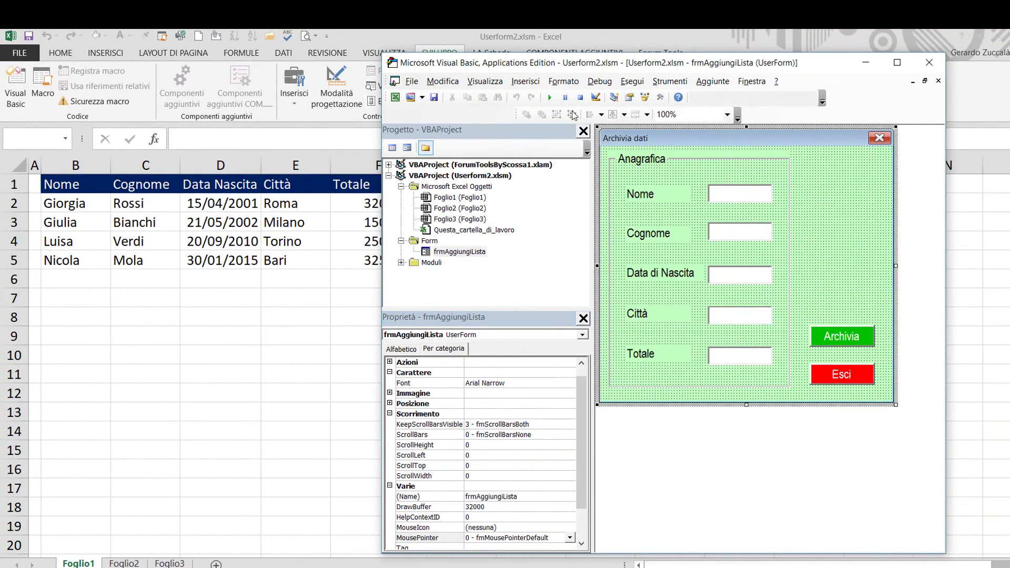
{"action": "left_click", "coordinate": [549, 97]}
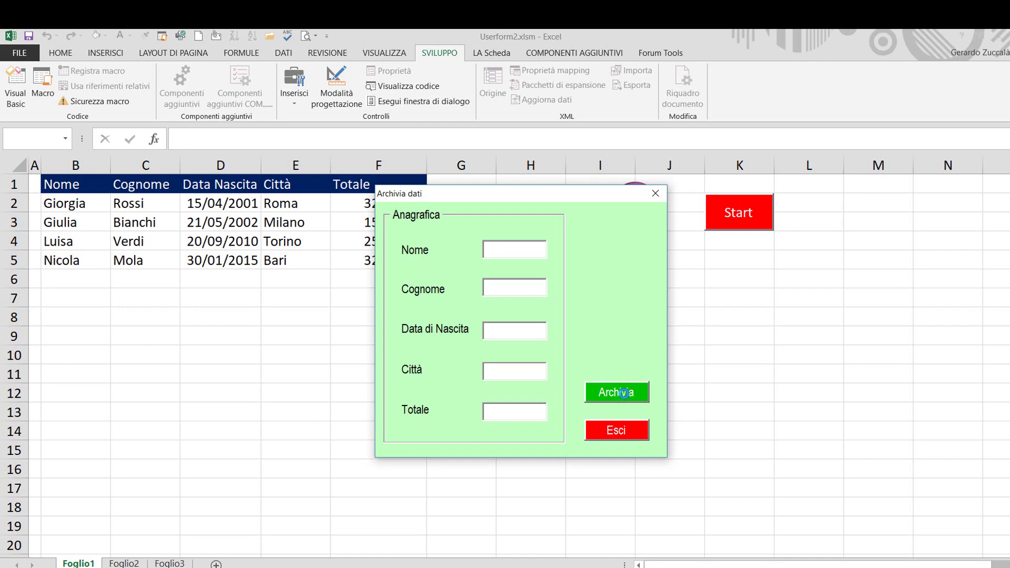
Step: Close the running form and set frmAggiungiLista's MousePointer to 99 - fmMousePointerCustom
{"action": "left_click", "coordinate": [655, 193]}
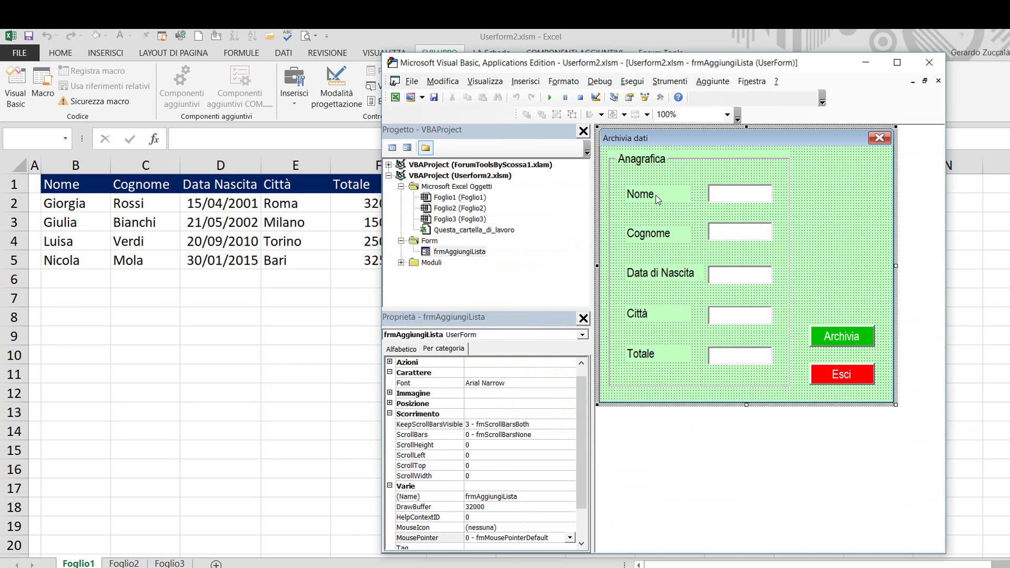
{"action": "scroll", "coordinate": [579, 519], "scroll_direction": "down", "scroll_amount": 2}
{"action": "left_click", "coordinate": [570, 496]}
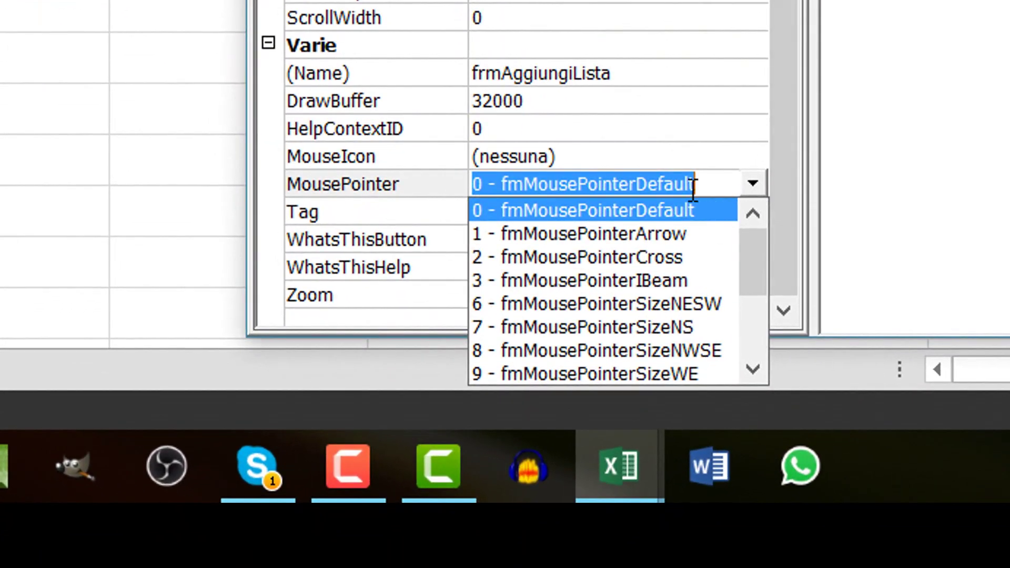
{"action": "left_click_drag", "start_coordinate": [762, 263], "coordinate": [755, 368]}
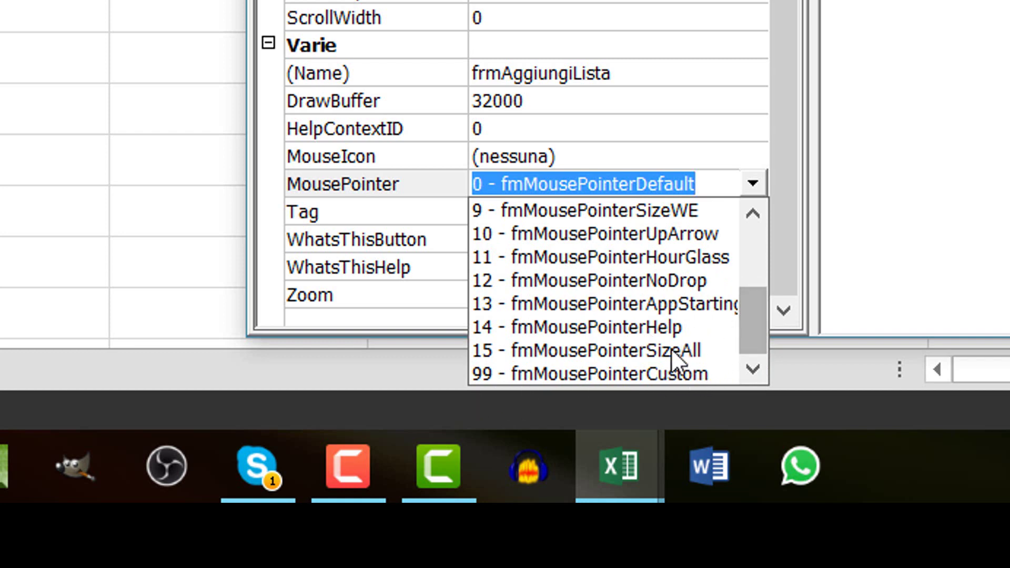
{"action": "left_click", "coordinate": [666, 375]}
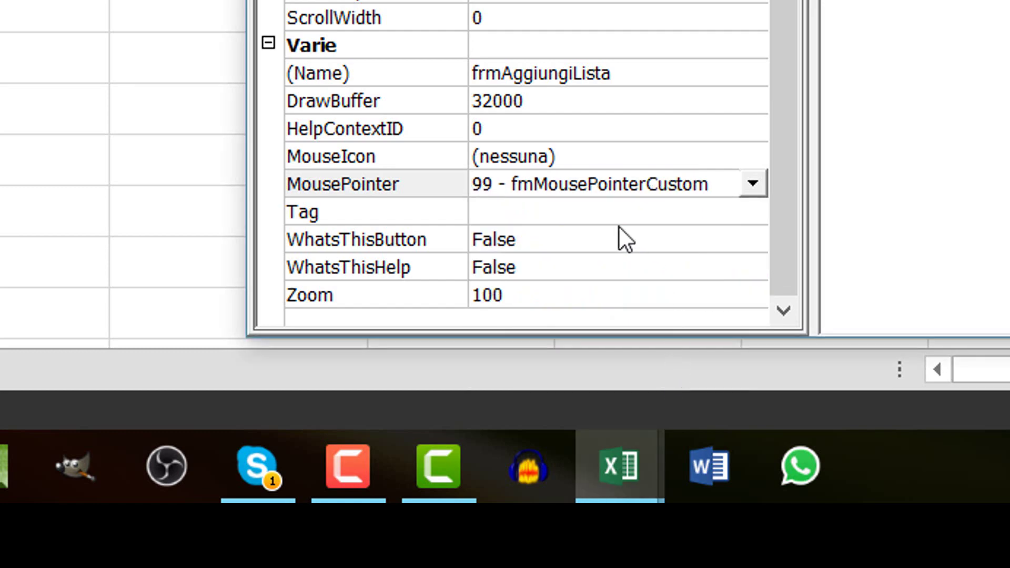
{"action": "left_click", "coordinate": [600, 181]}
{"action": "left_click", "coordinate": [563, 156]}
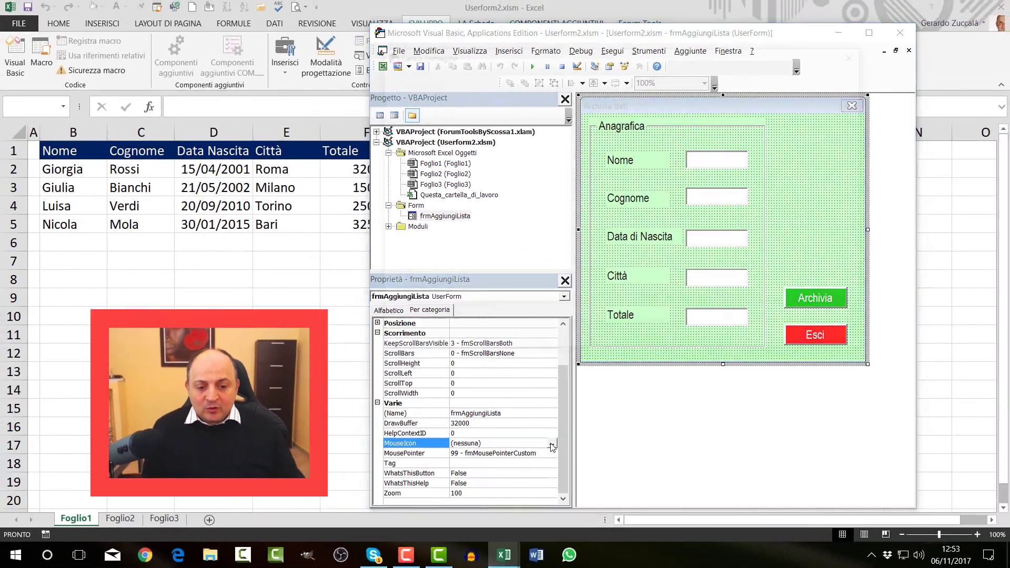
Step: Load maninaCursore.ico from the Desktop as the form's MouseIcon
{"action": "left_click", "coordinate": [552, 445]}
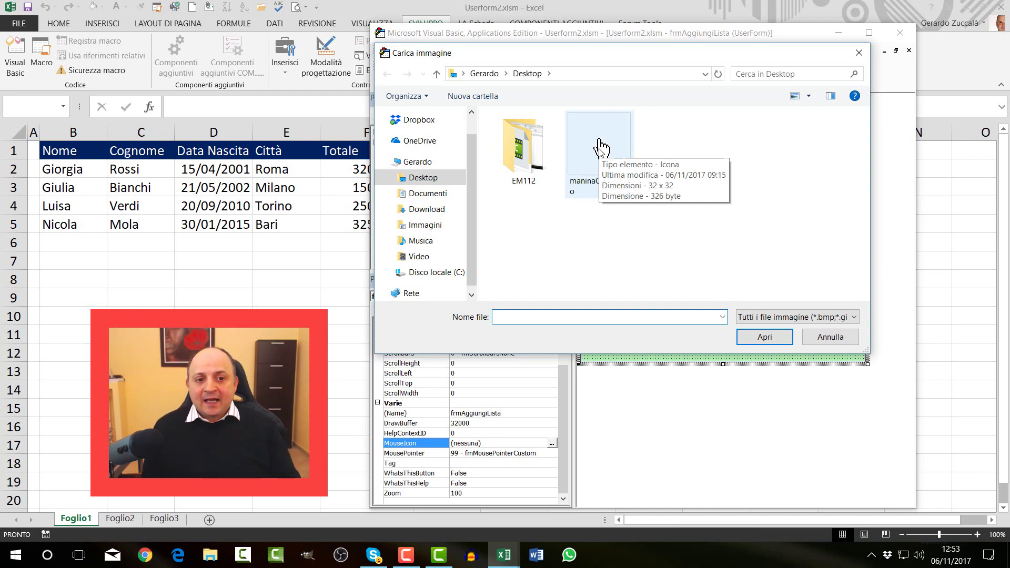
{"action": "double_click", "coordinate": [600, 149]}
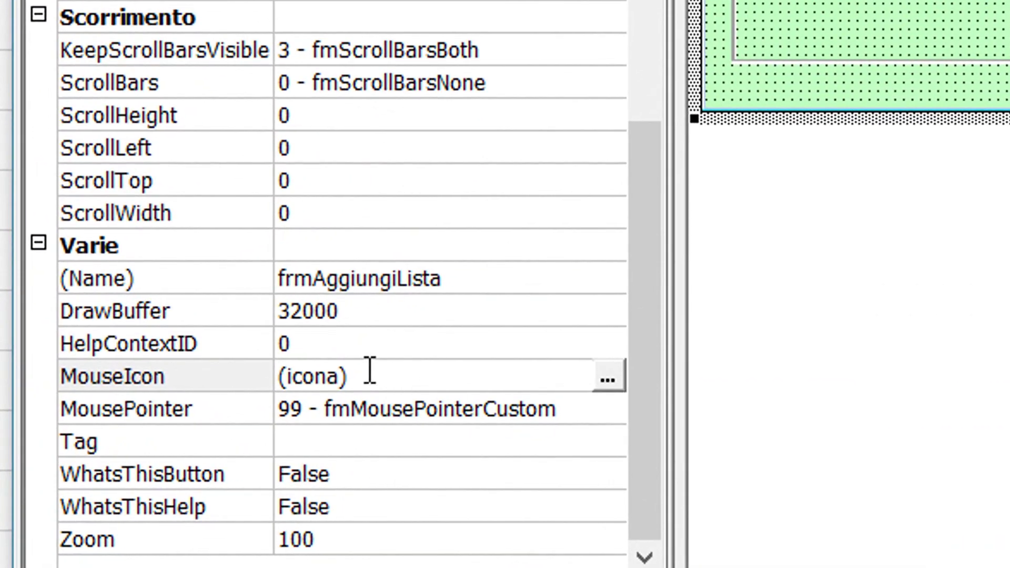
{"action": "left_click_drag", "start_coordinate": [476, 442], "coordinate": [444, 442]}
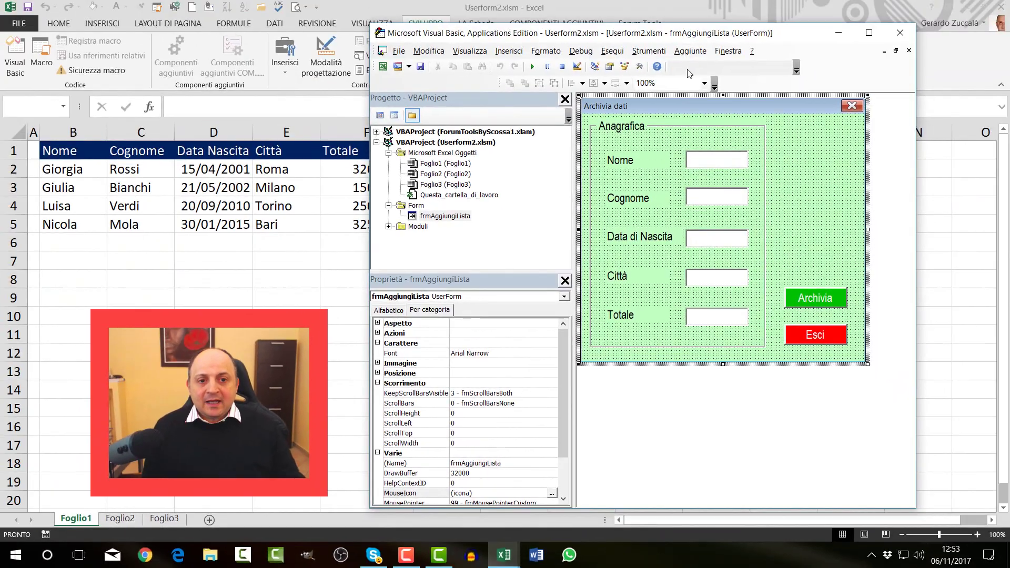
{"action": "left_click", "coordinate": [535, 68]}
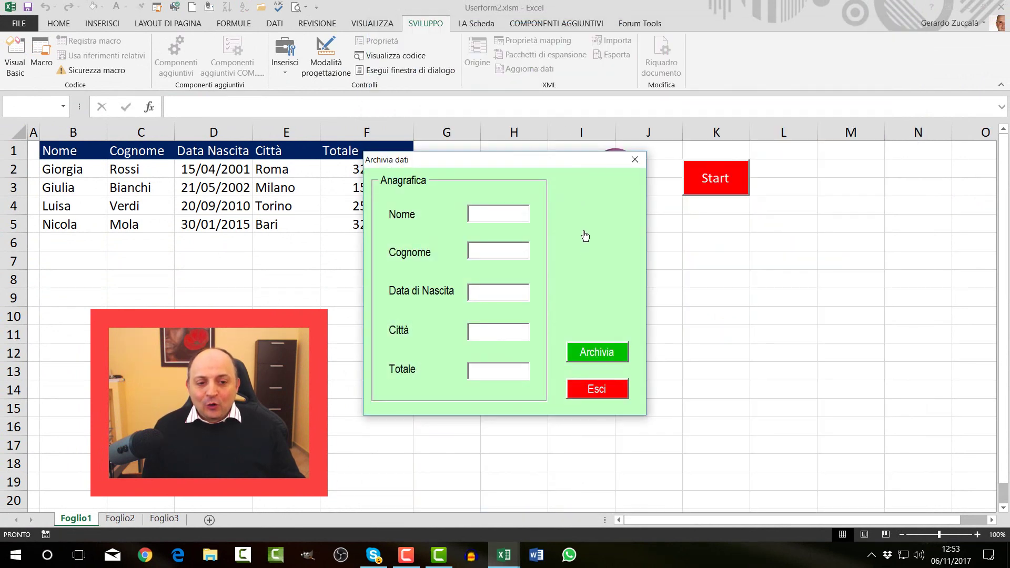
{"action": "left_click", "coordinate": [587, 357]}
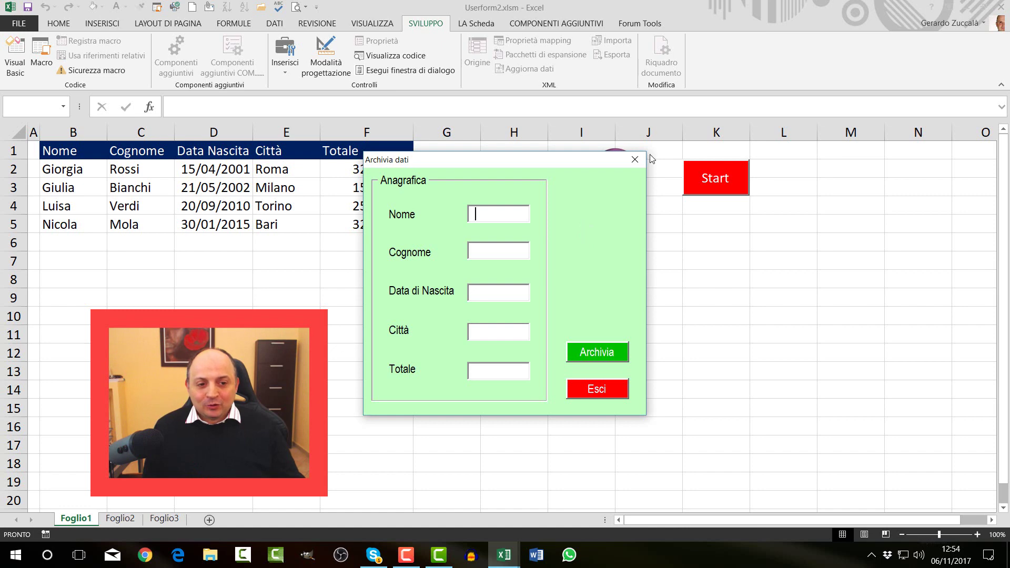
{"action": "left_click", "coordinate": [634, 159]}
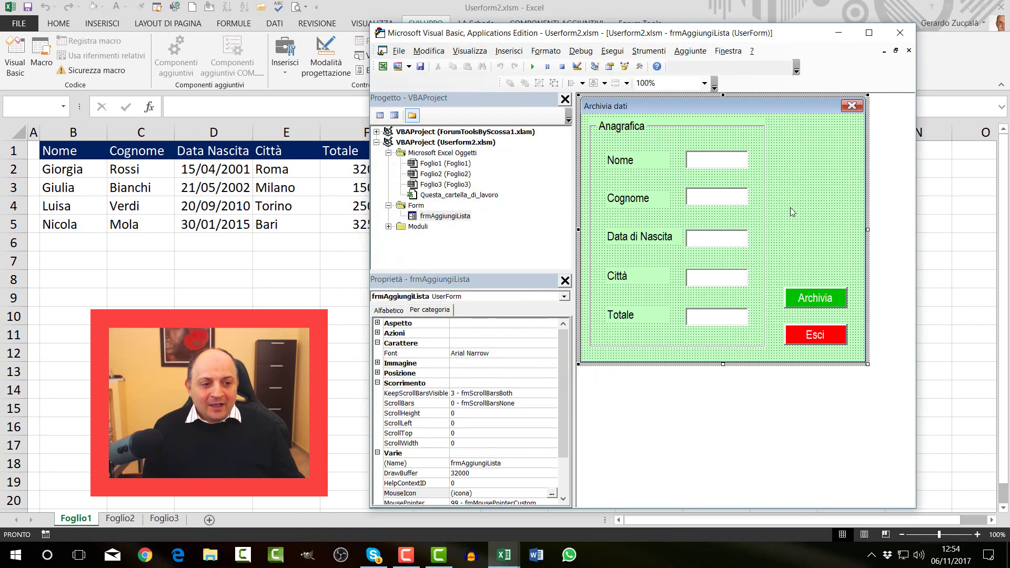
Step: Clear the form's MouseIcon and reset its MousePointer to 0 - fmMousePointerDefault
{"action": "left_click_drag", "start_coordinate": [568, 363], "coordinate": [568, 399]}
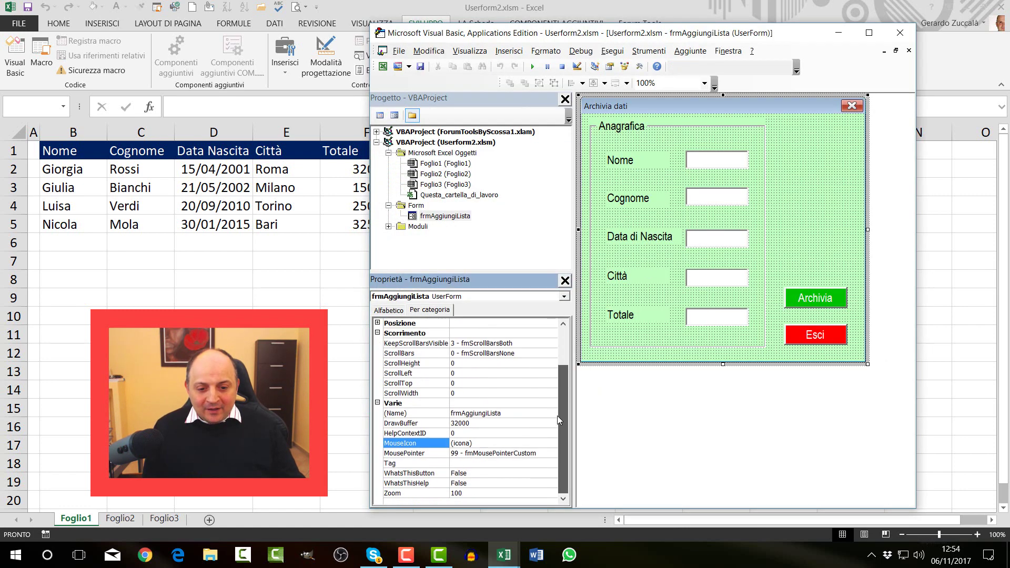
{"action": "key", "text": "Delete"}
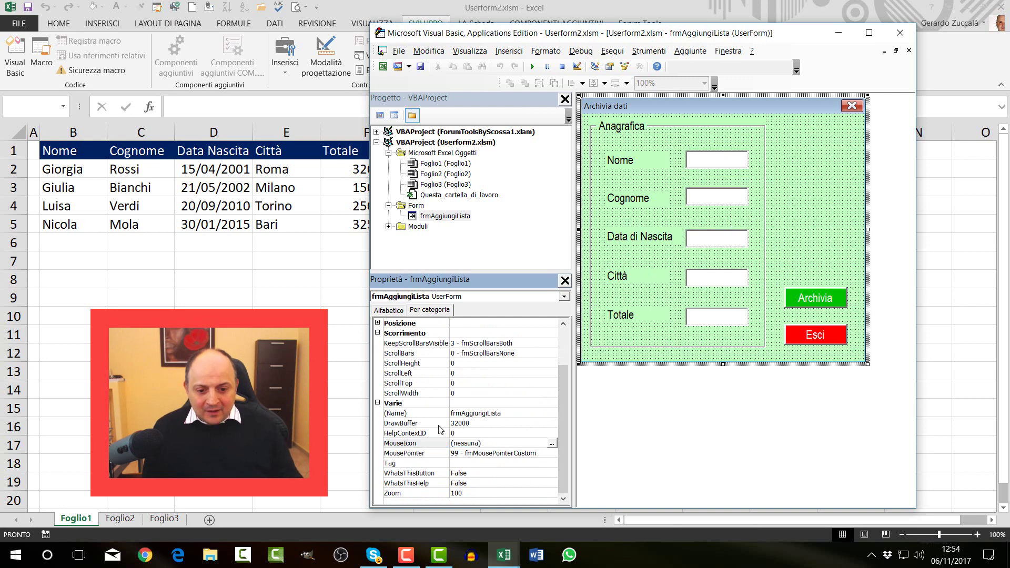
{"action": "left_click", "coordinate": [539, 454]}
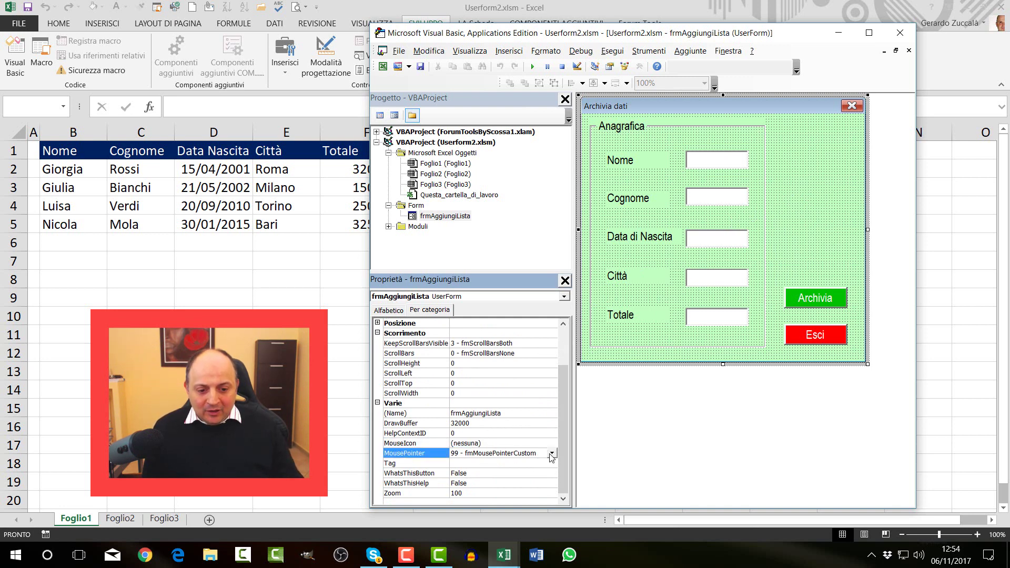
{"action": "left_click", "coordinate": [551, 453]}
{"action": "left_click_drag", "start_coordinate": [551, 502], "coordinate": [552, 467]}
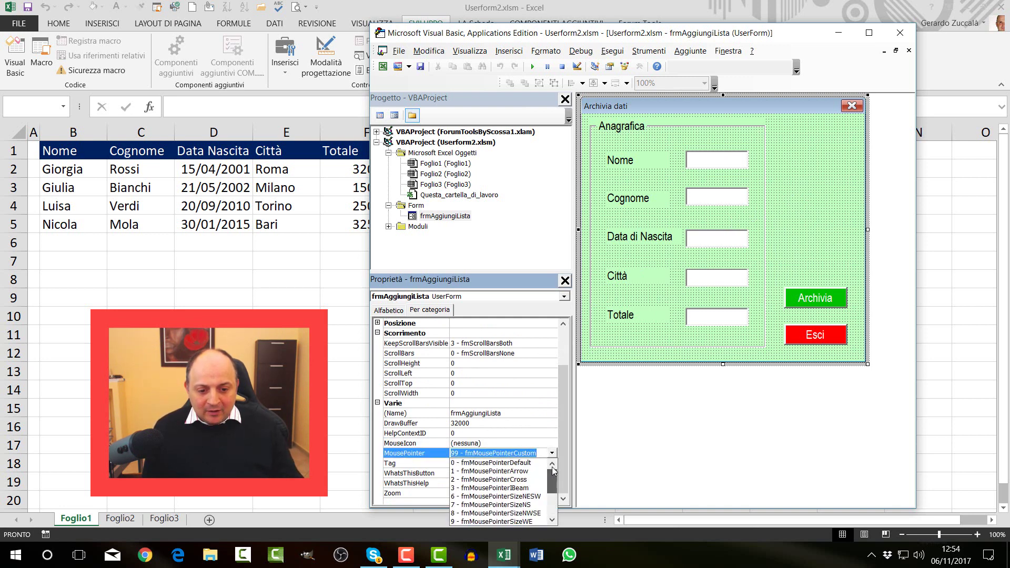
{"action": "left_click", "coordinate": [518, 464]}
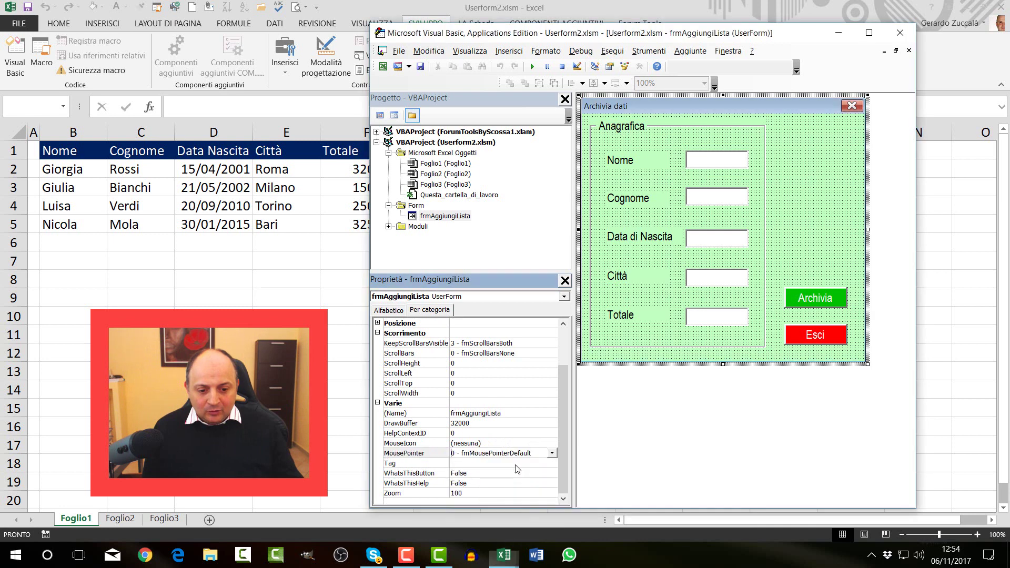
{"action": "left_click", "coordinate": [802, 266]}
Step: Give the Archivia button MousePointer 99 - fmMousePointerCustom with the maninaCursore.ico icon
{"action": "left_click", "coordinate": [817, 298]}
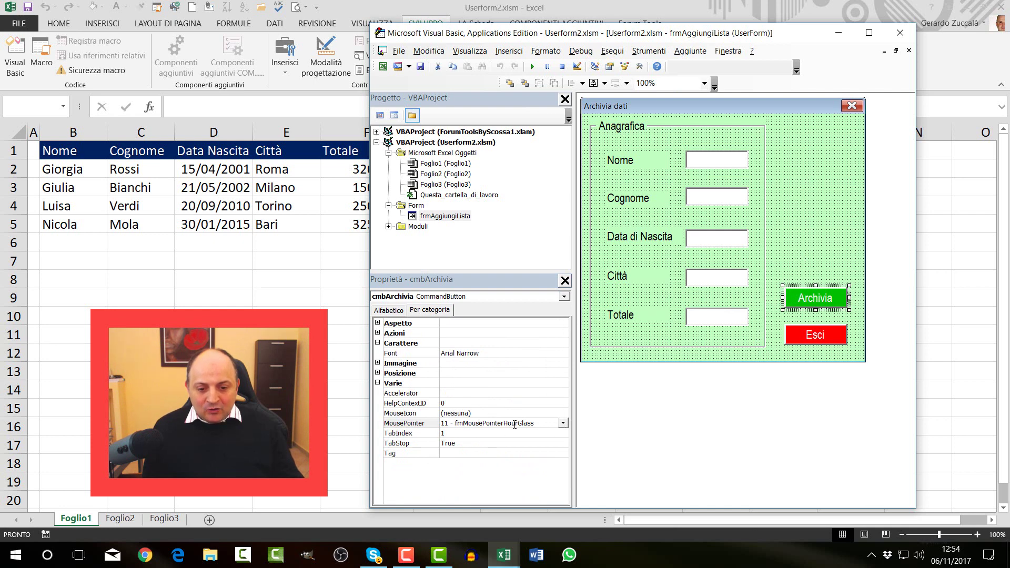
{"action": "left_click", "coordinate": [562, 423]}
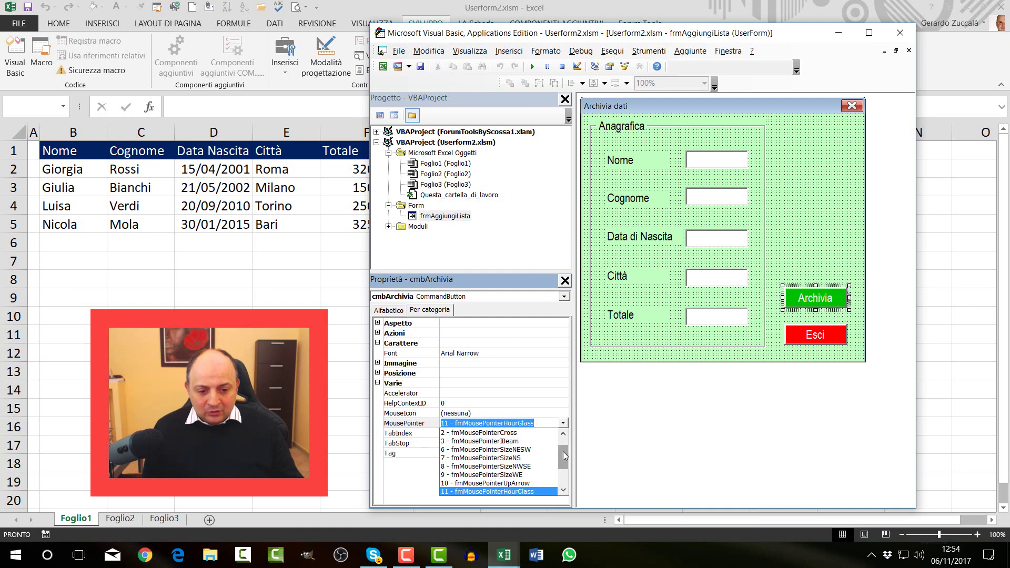
{"action": "left_click_drag", "start_coordinate": [564, 455], "coordinate": [562, 479]}
{"action": "left_click", "coordinate": [499, 492]}
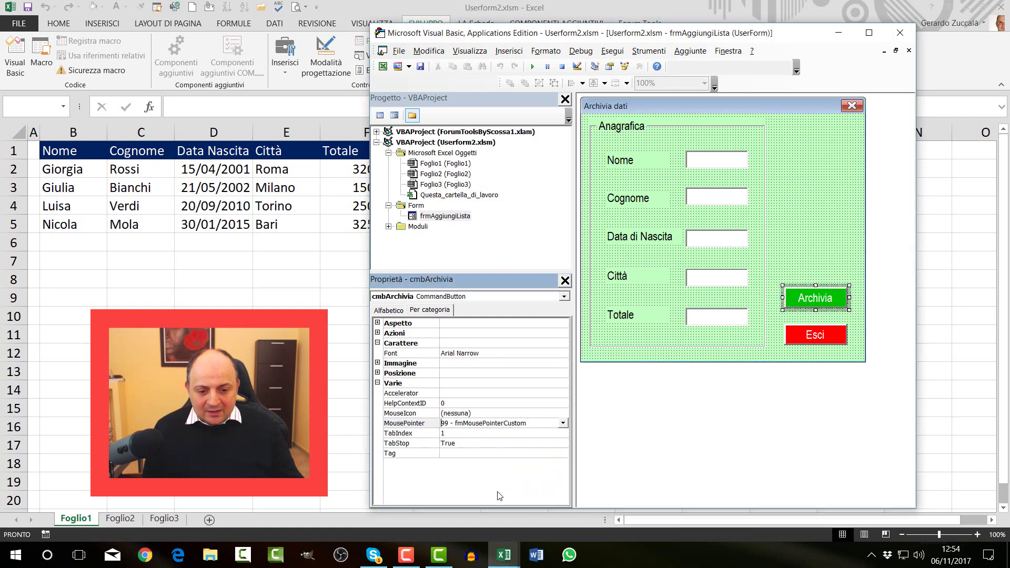
{"action": "left_click", "coordinate": [484, 415]}
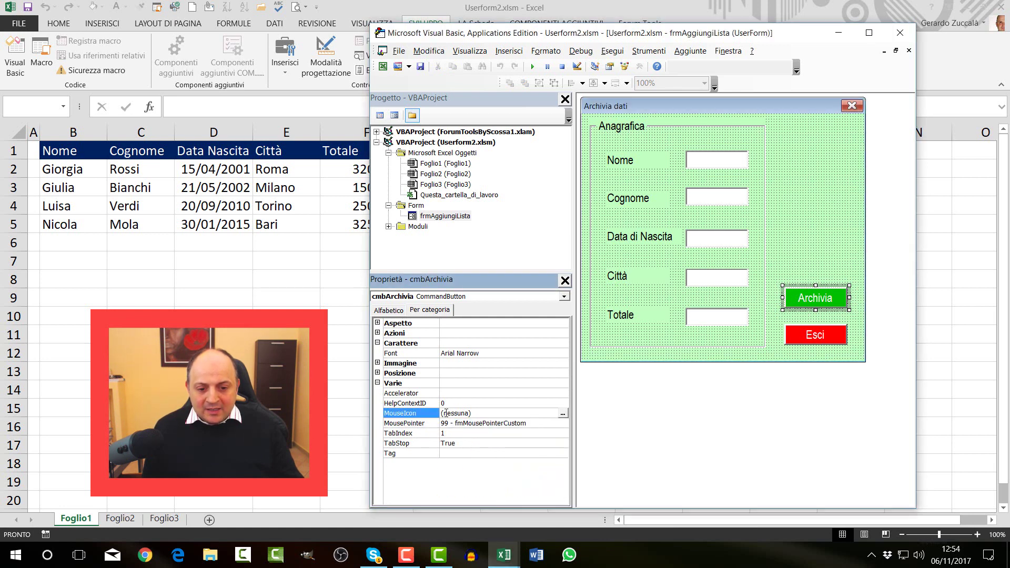
{"action": "left_click", "coordinate": [562, 413]}
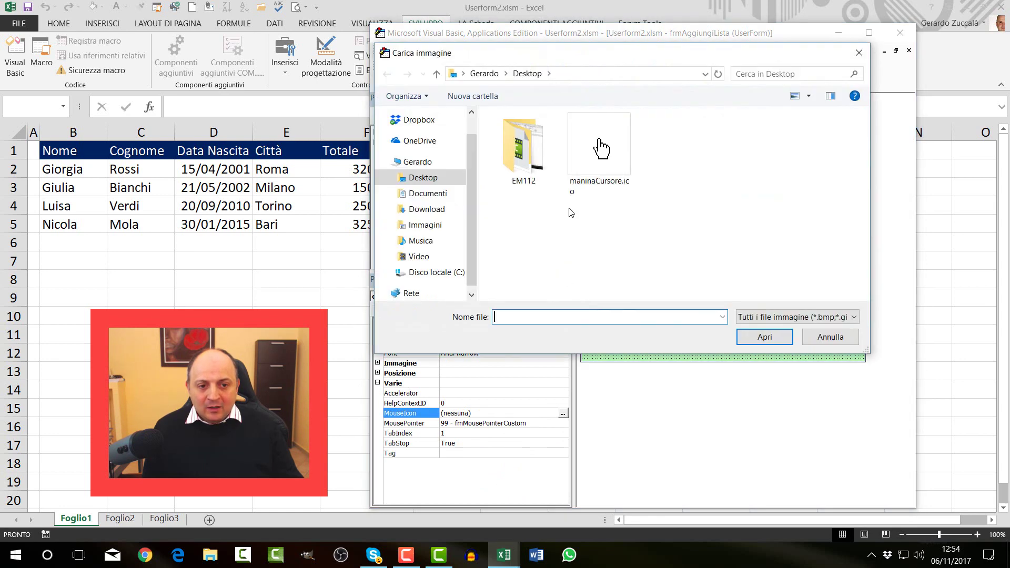
{"action": "double_click", "coordinate": [599, 150]}
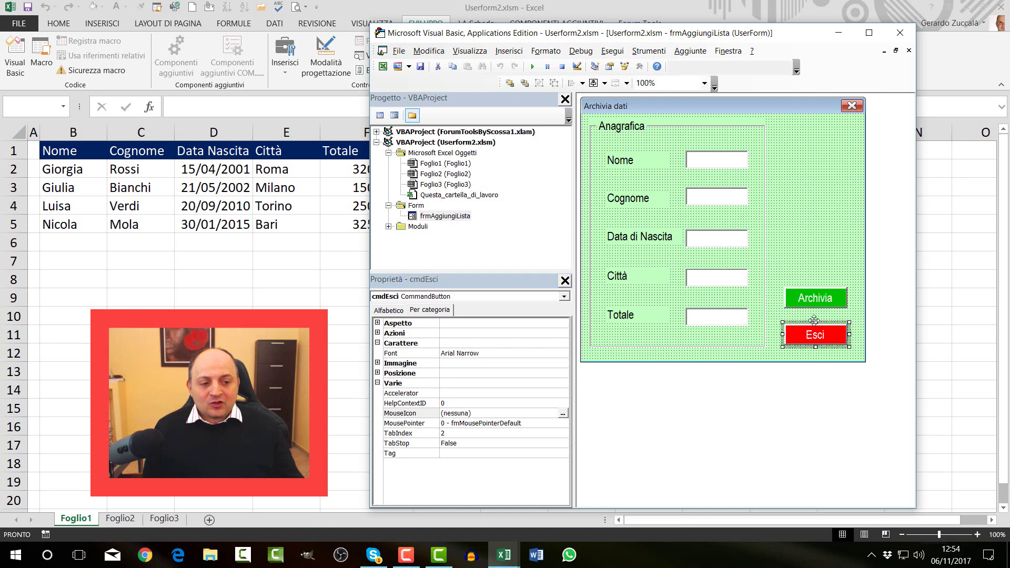
{"action": "left_click", "coordinate": [813, 290]}
{"action": "left_click", "coordinate": [812, 218]}
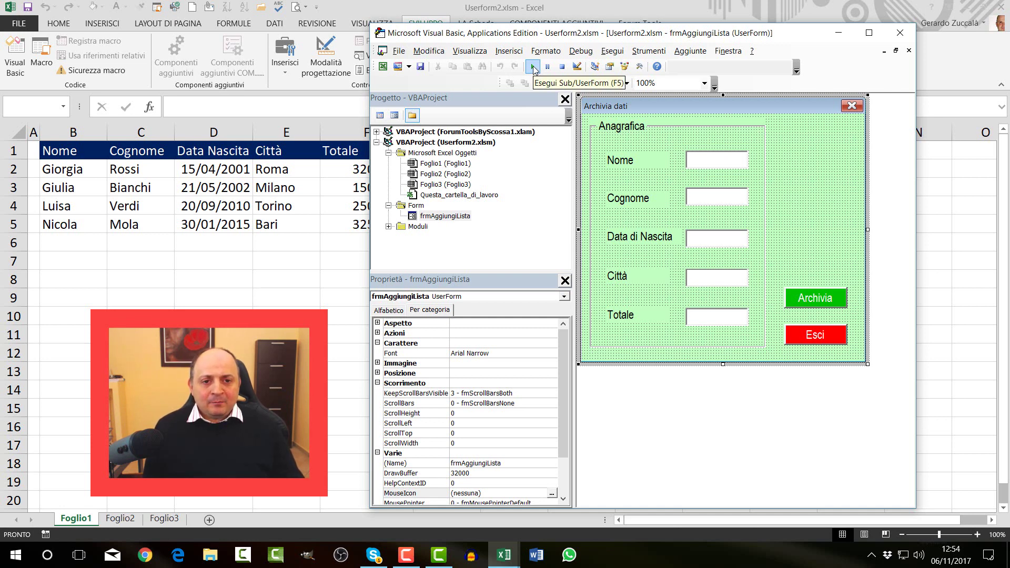
{"action": "left_click", "coordinate": [532, 67]}
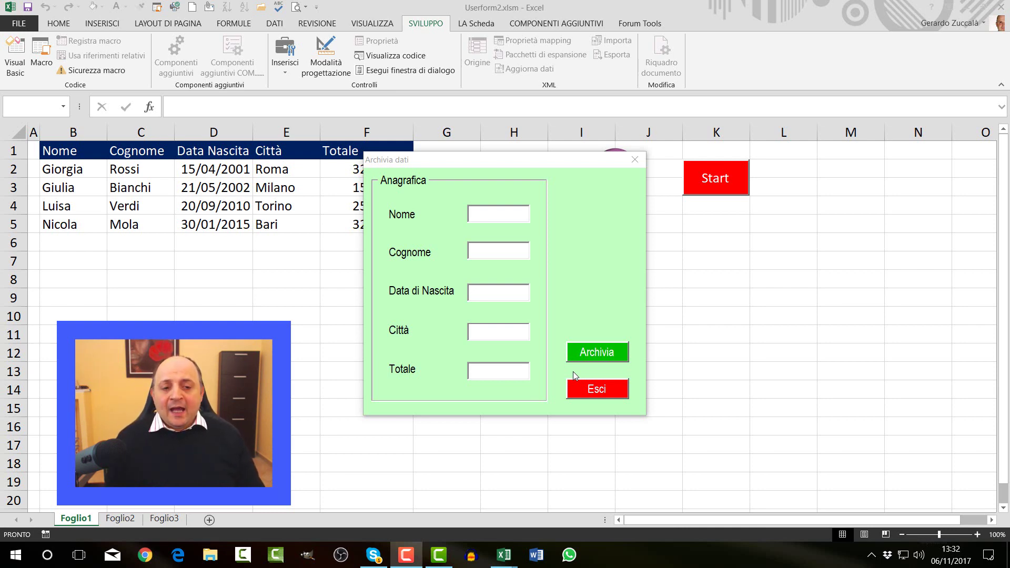
{"action": "left_click", "coordinate": [635, 162]}
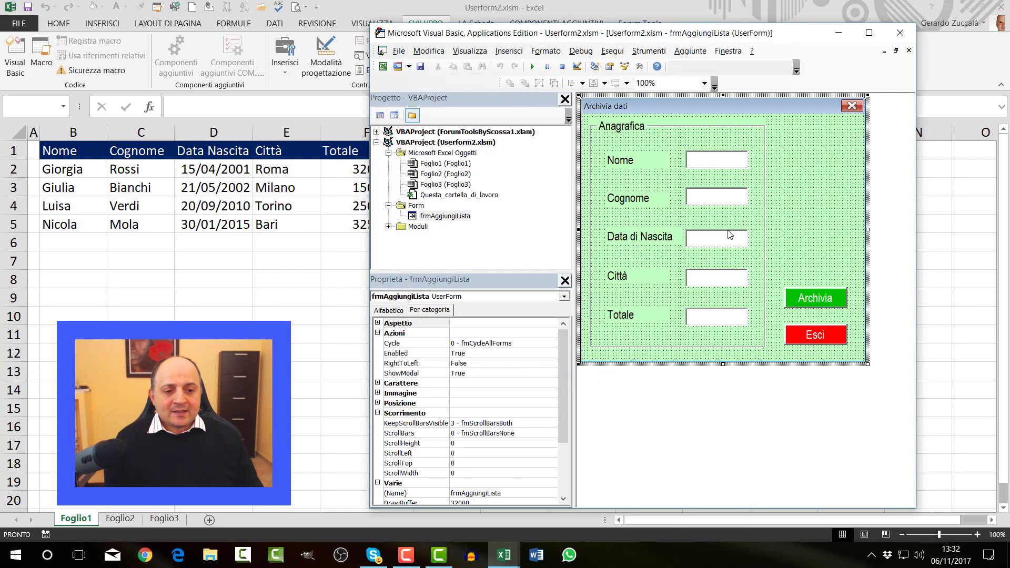
Step: Set the Archivia button's Default property to True under the Azioni category
{"action": "left_click", "coordinate": [816, 301]}
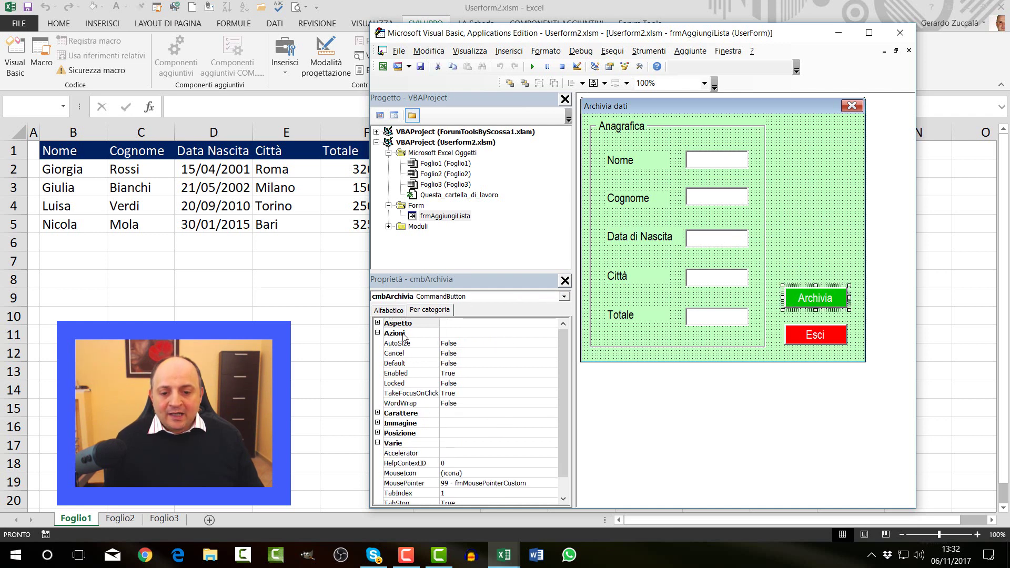
{"action": "left_click", "coordinate": [383, 314]}
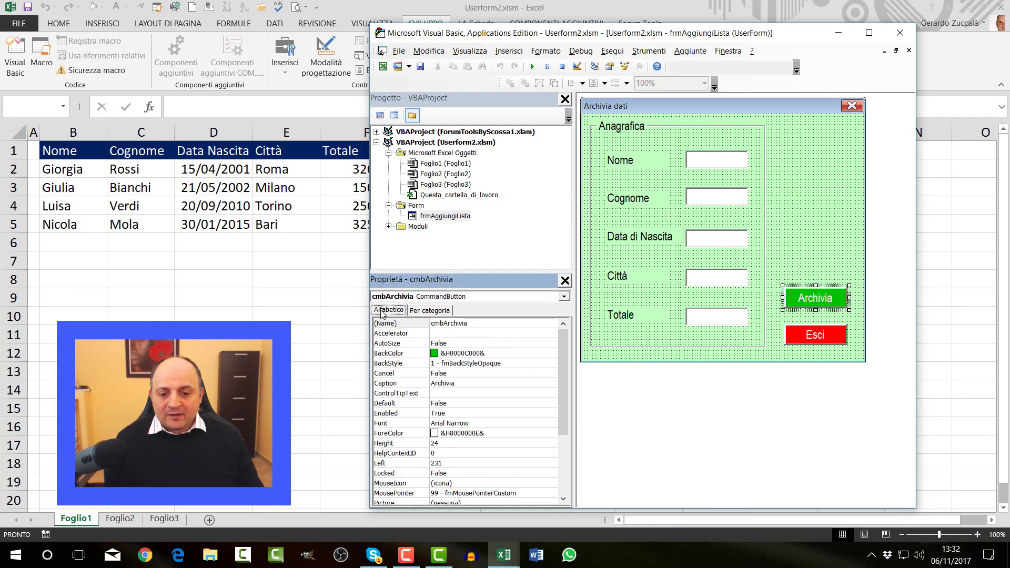
{"action": "left_click", "coordinate": [419, 312]}
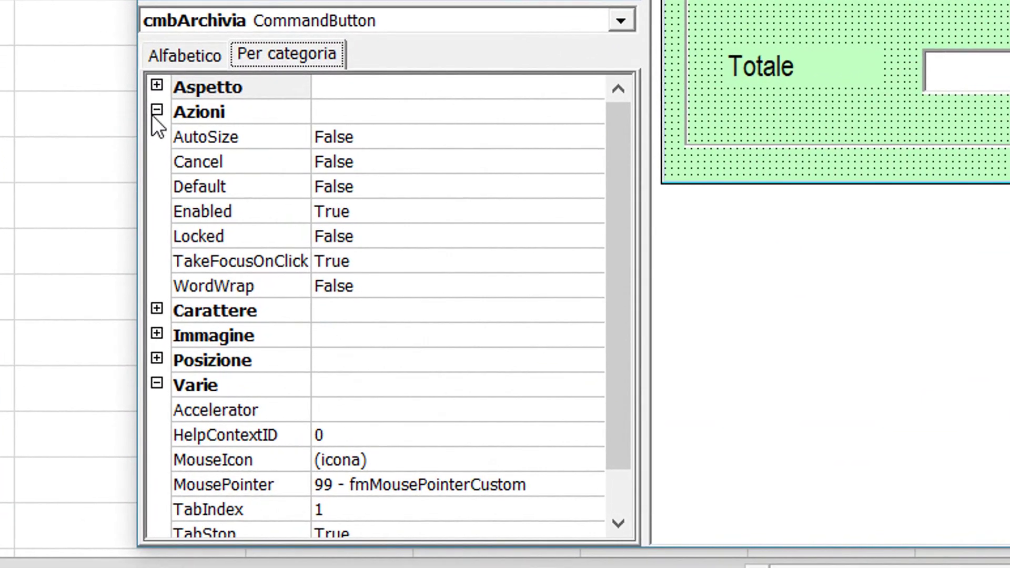
{"action": "left_click", "coordinate": [376, 332]}
{"action": "left_click", "coordinate": [156, 114]}
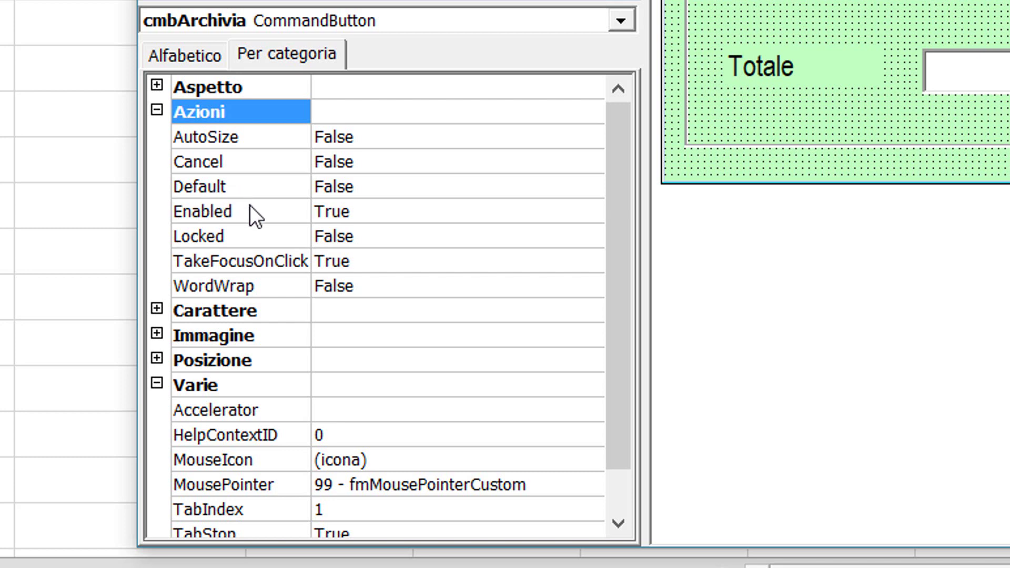
{"action": "left_click", "coordinate": [360, 189]}
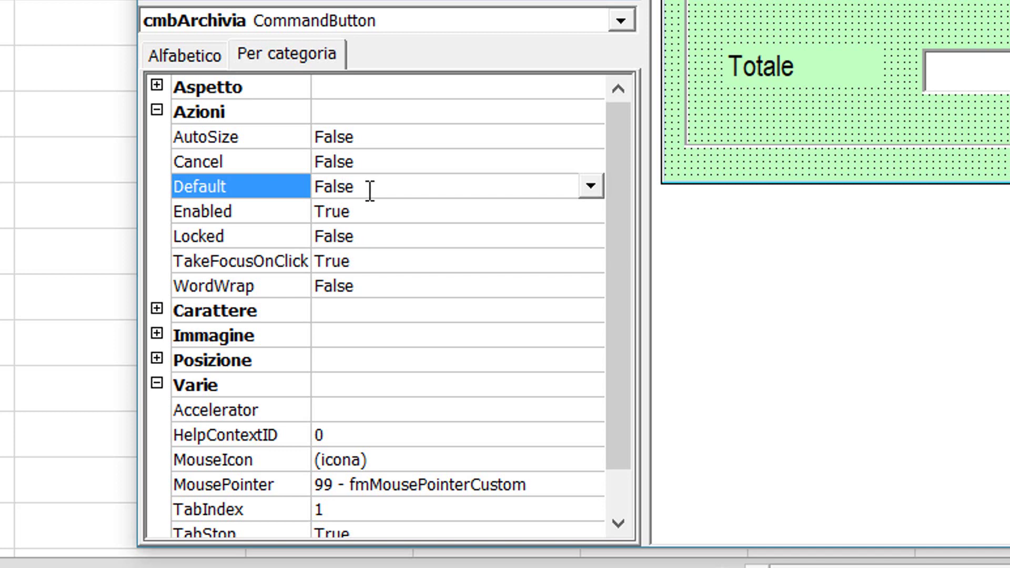
{"action": "double_click", "coordinate": [368, 189]}
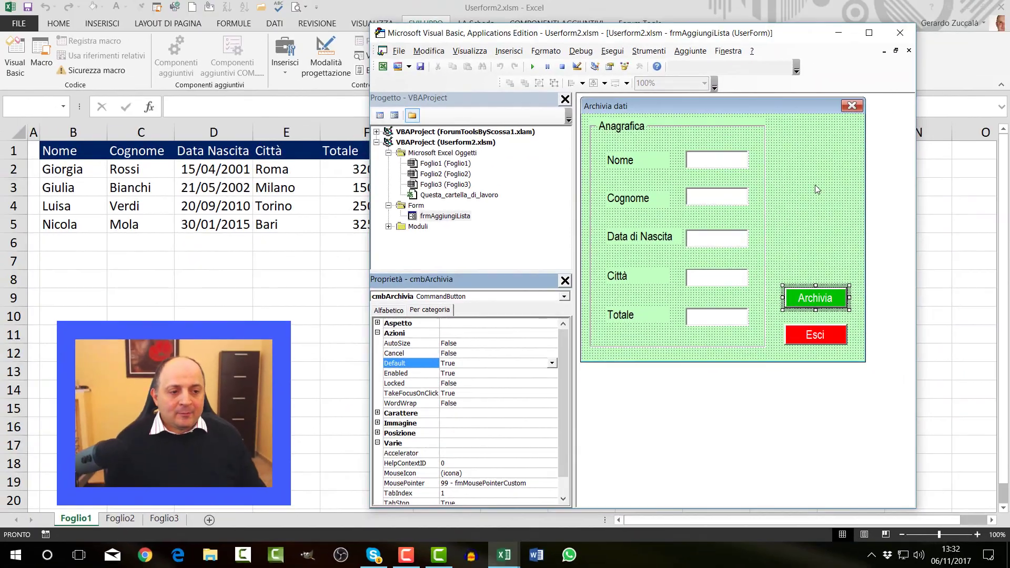
Step: Run the form with F5 to test the default button, then close it
{"action": "left_click", "coordinate": [817, 188]}
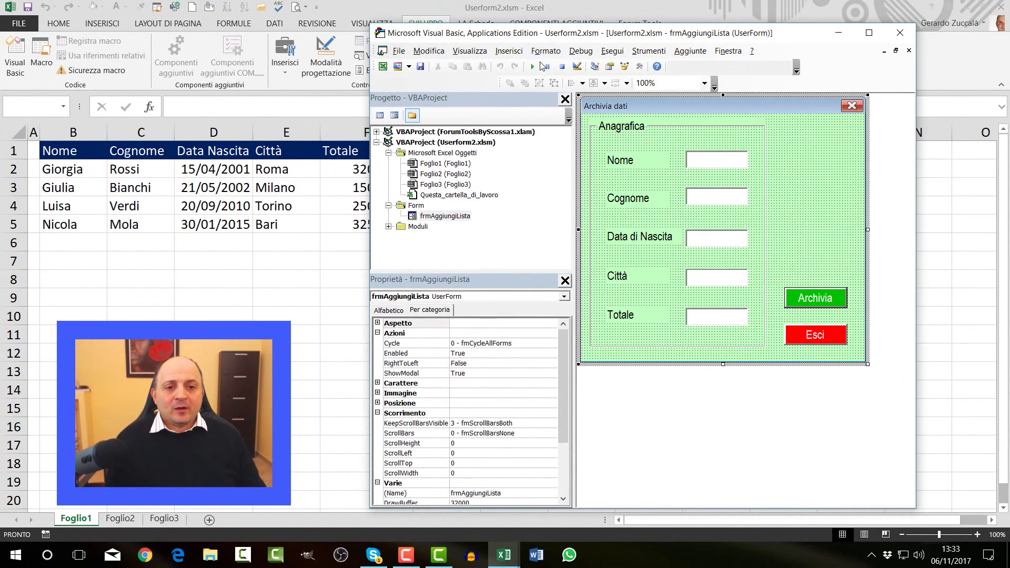
{"action": "key", "text": "F5"}
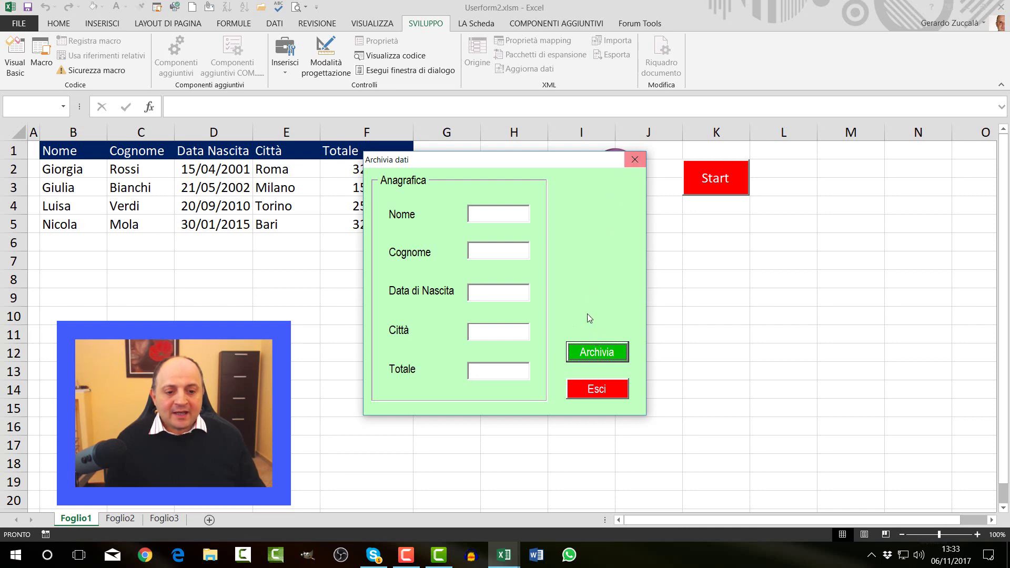
{"action": "left_click", "coordinate": [637, 165]}
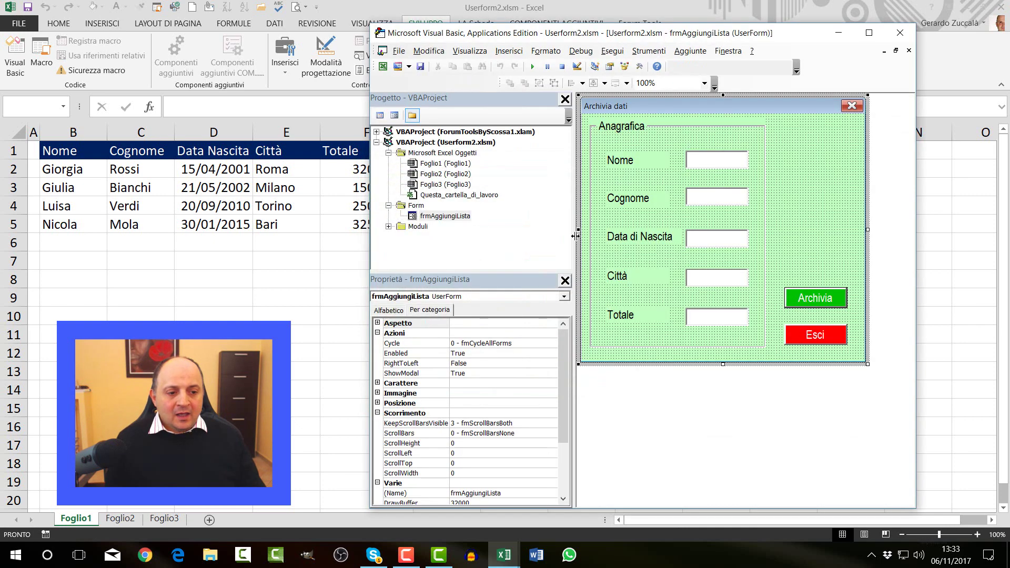
Step: Set the Esci button's Cancel property to True and run the form
{"action": "left_click", "coordinate": [822, 335]}
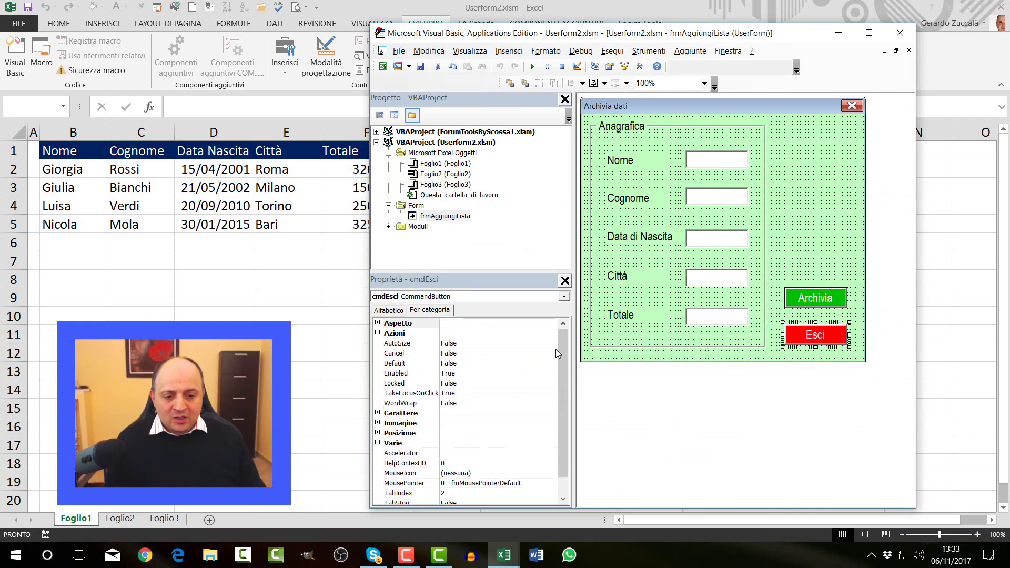
{"action": "left_click_drag", "start_coordinate": [561, 357], "coordinate": [410, 332]}
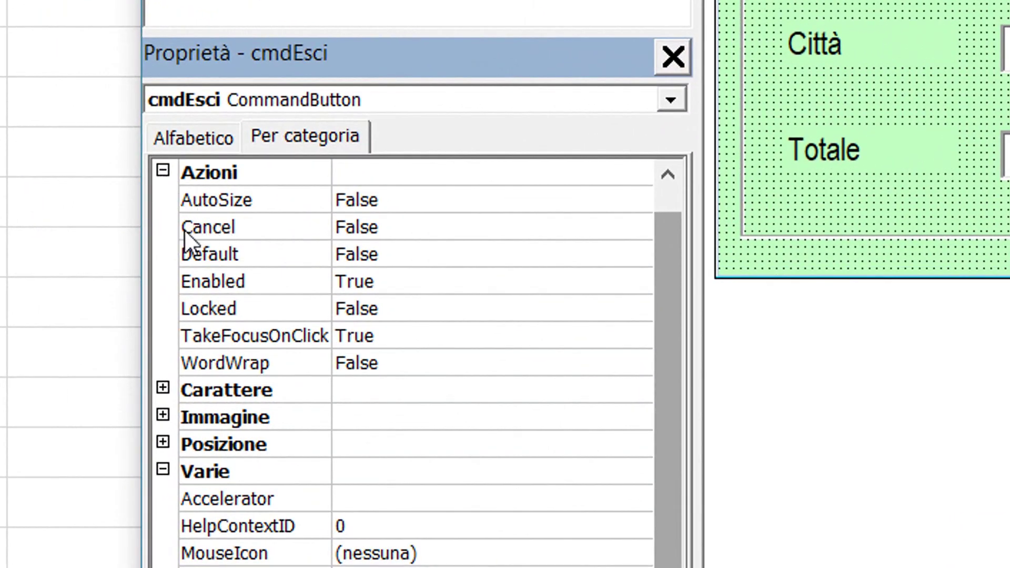
{"action": "double_click", "coordinate": [385, 228]}
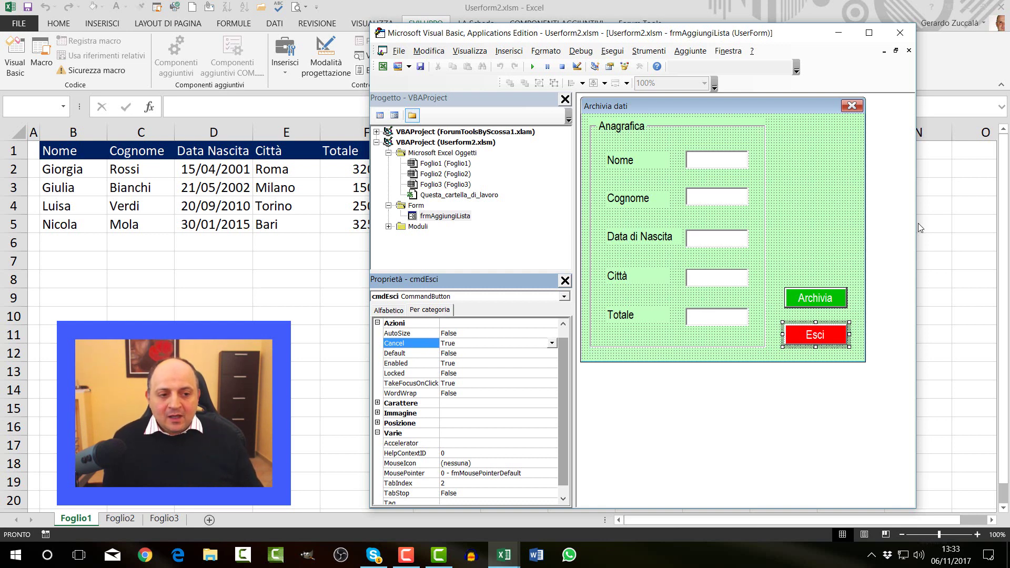
{"action": "left_click", "coordinate": [811, 202]}
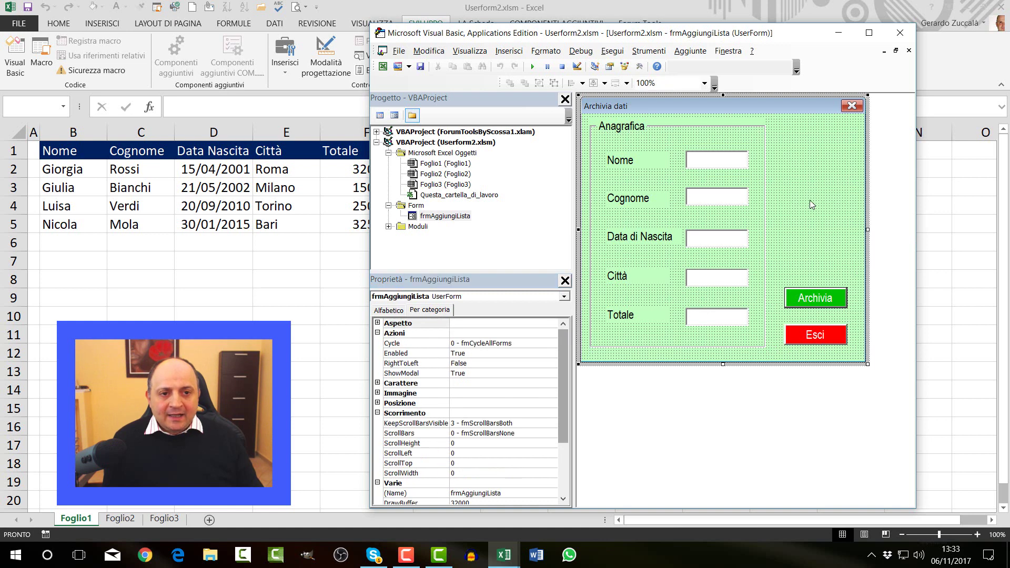
{"action": "left_click", "coordinate": [532, 67]}
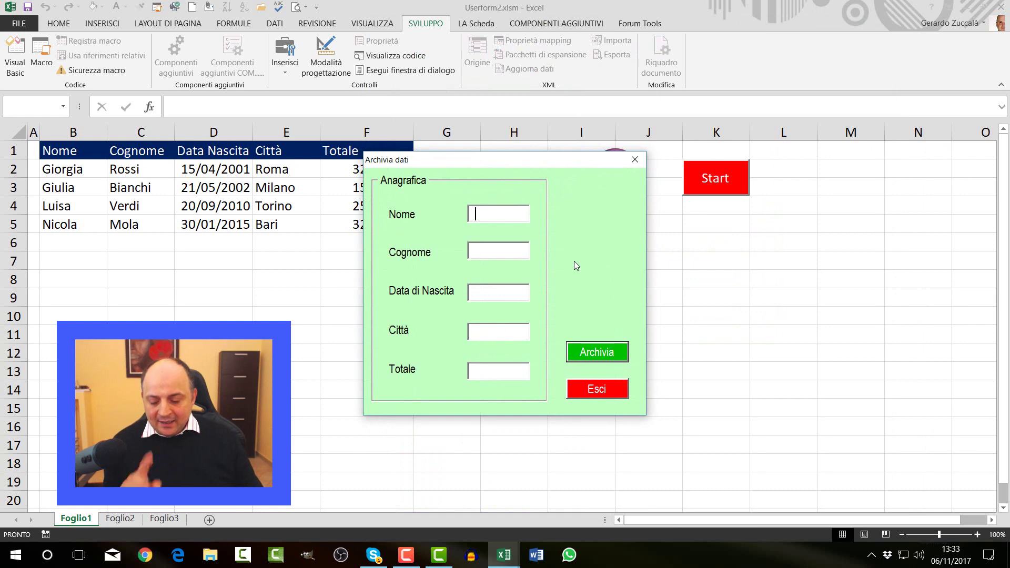
{"action": "key", "text": "Tab"}
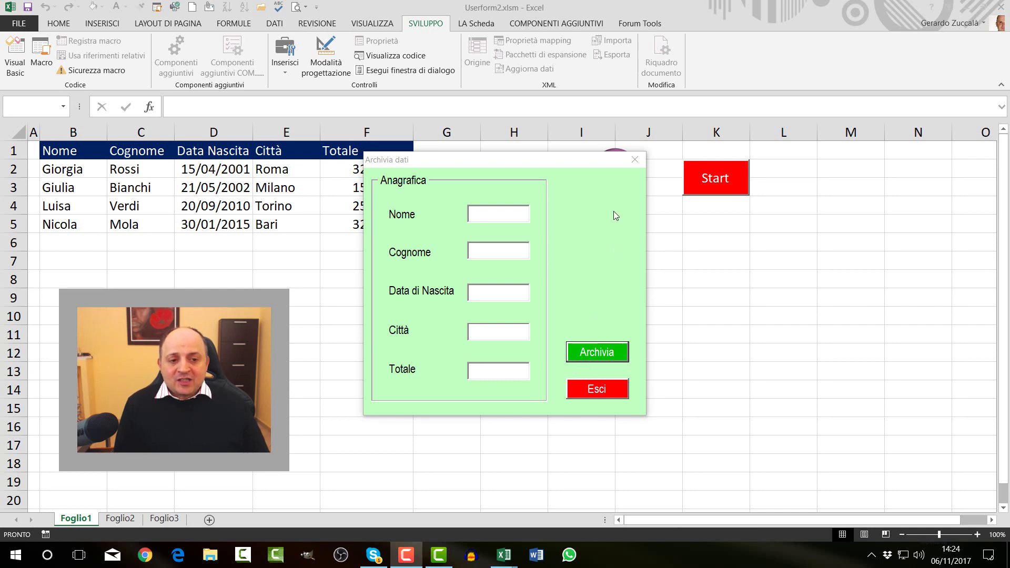
Step: Close the running form and set the Archivia button's Accelerator to A
{"action": "left_click", "coordinate": [634, 160]}
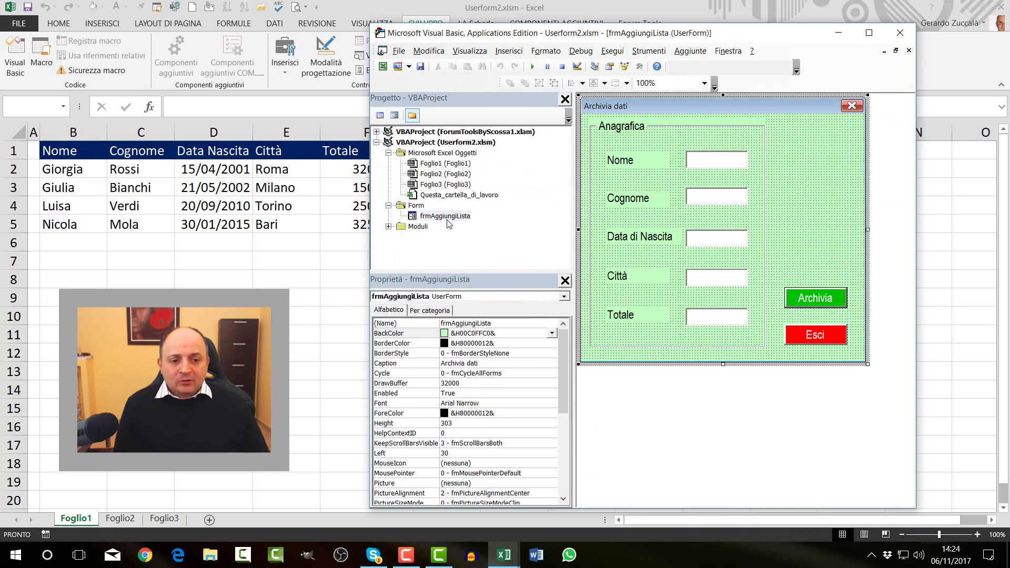
{"action": "left_click", "coordinate": [822, 305]}
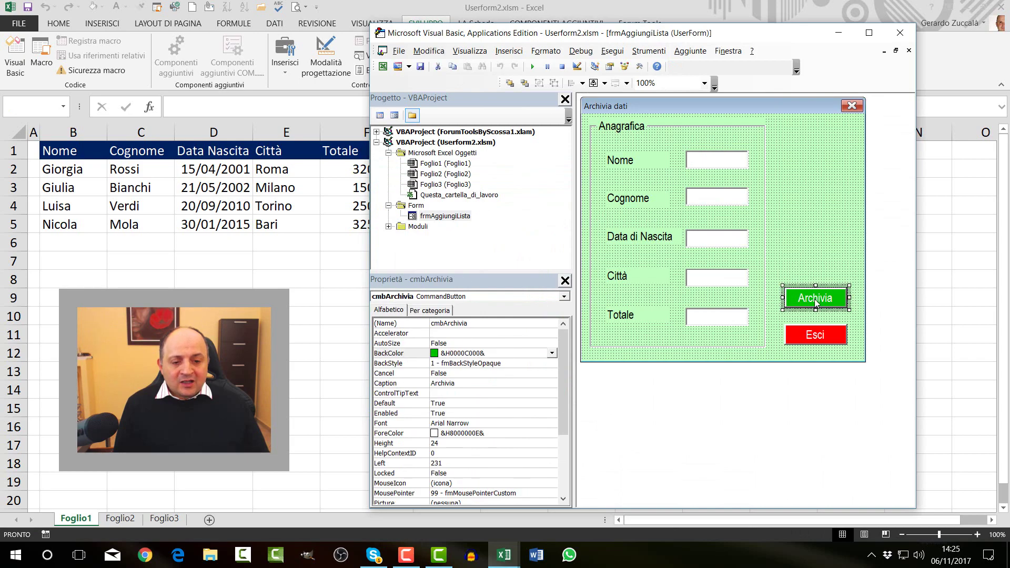
{"action": "left_click", "coordinate": [443, 333]}
{"action": "type", "text": "a"}
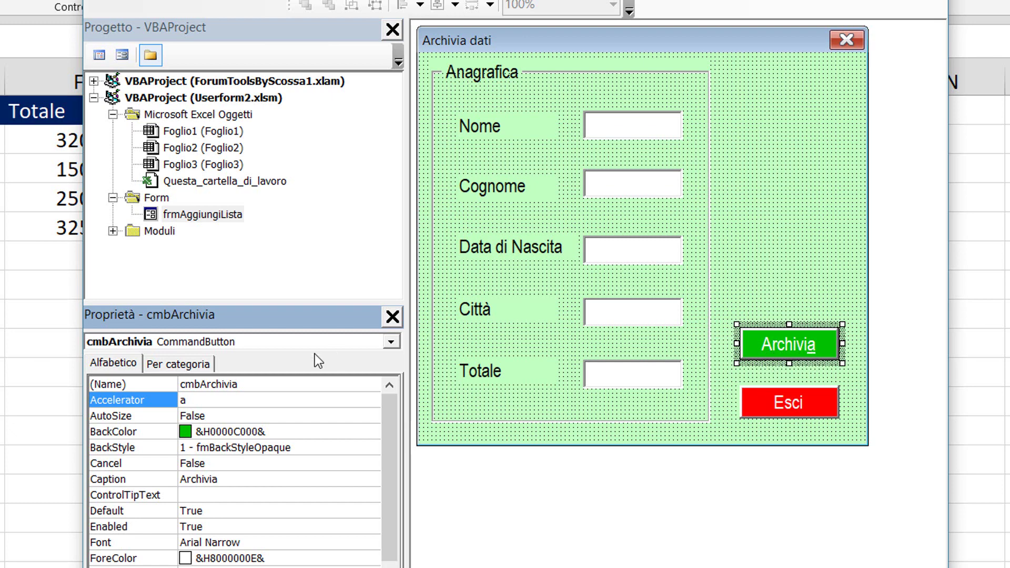
{"action": "left_click", "coordinate": [220, 403]}
{"action": "left_click", "coordinate": [203, 421]}
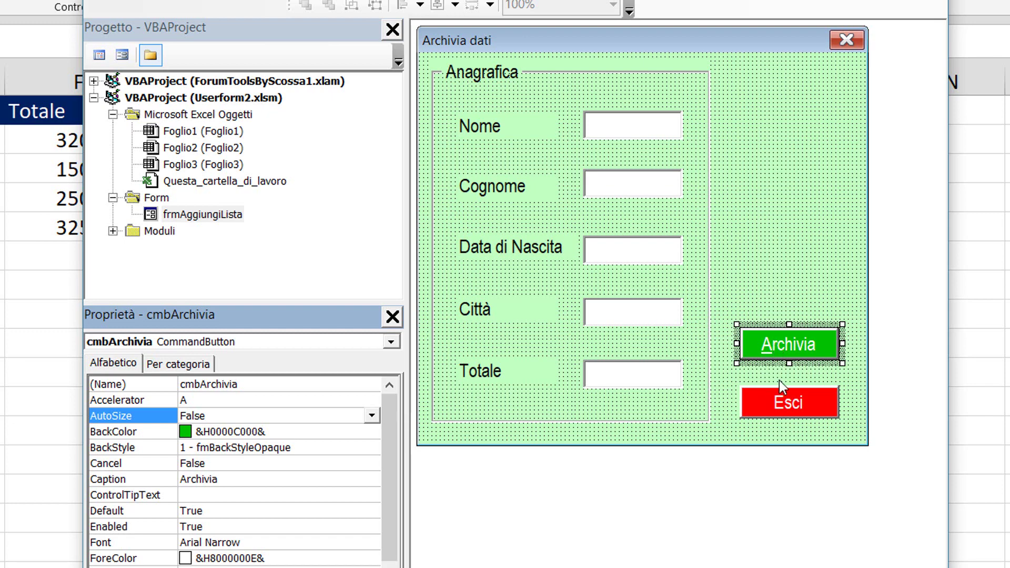
Step: Set the Esci button's Accelerator to e
{"action": "left_click", "coordinate": [785, 407]}
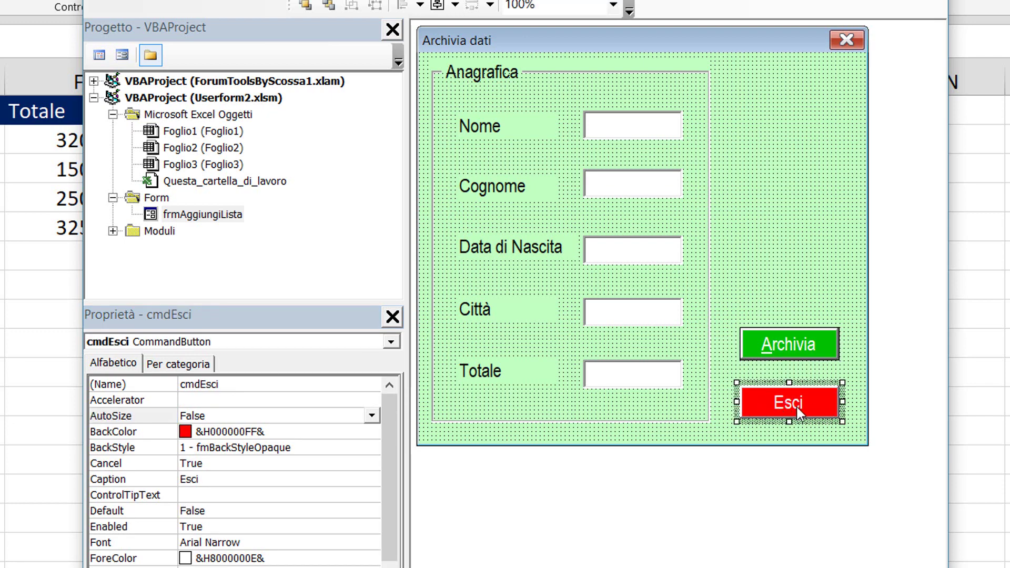
{"action": "left_click", "coordinate": [233, 400]}
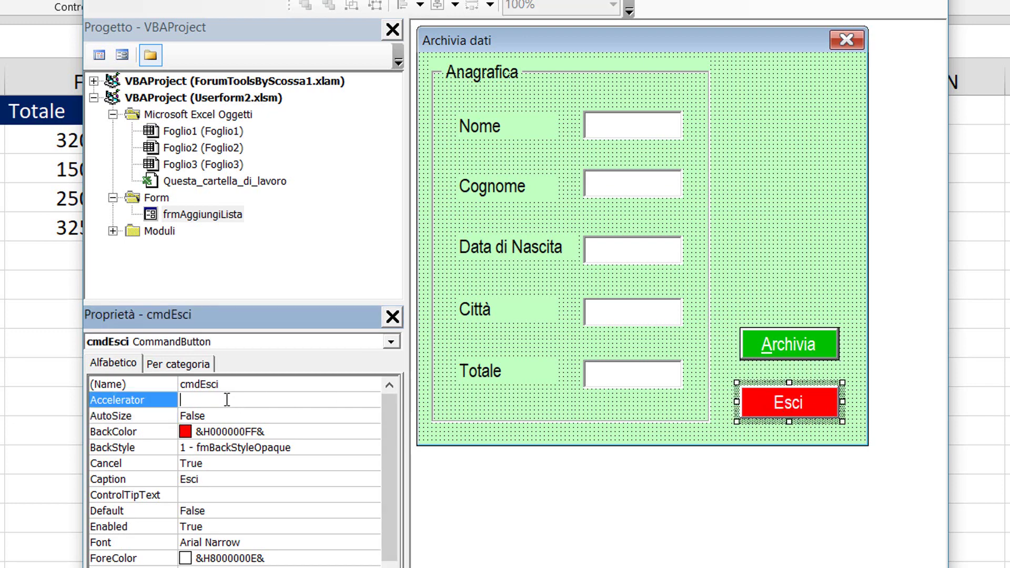
{"action": "type", "text": "e"}
{"action": "left_click", "coordinate": [274, 417]}
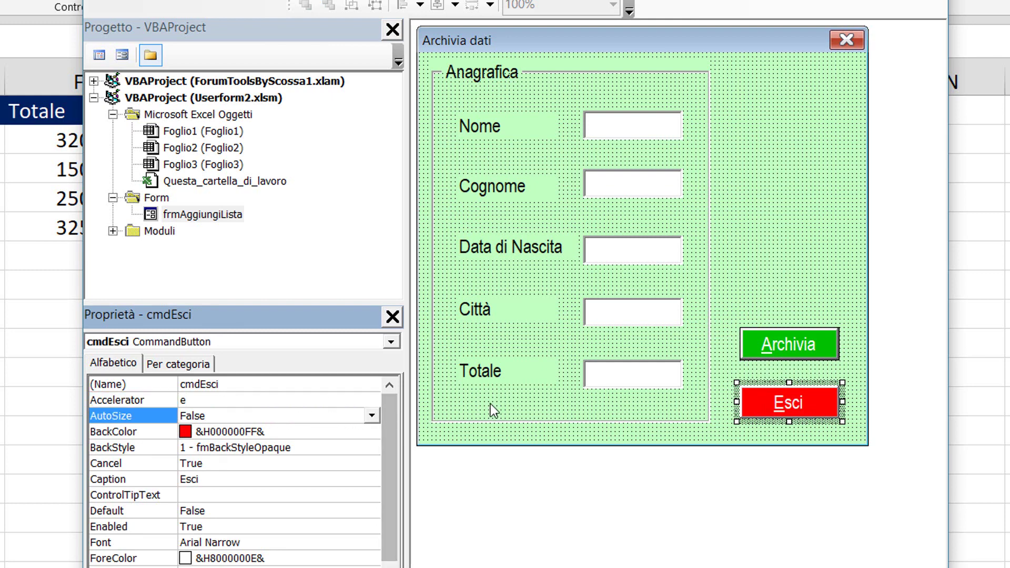
{"action": "left_click", "coordinate": [519, 135]}
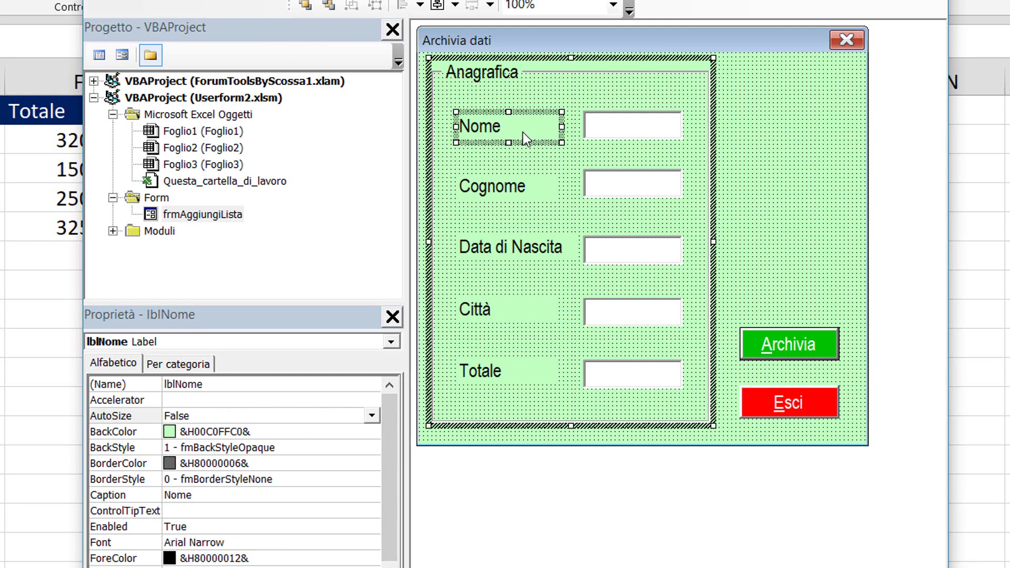
{"action": "left_click", "coordinate": [782, 144]}
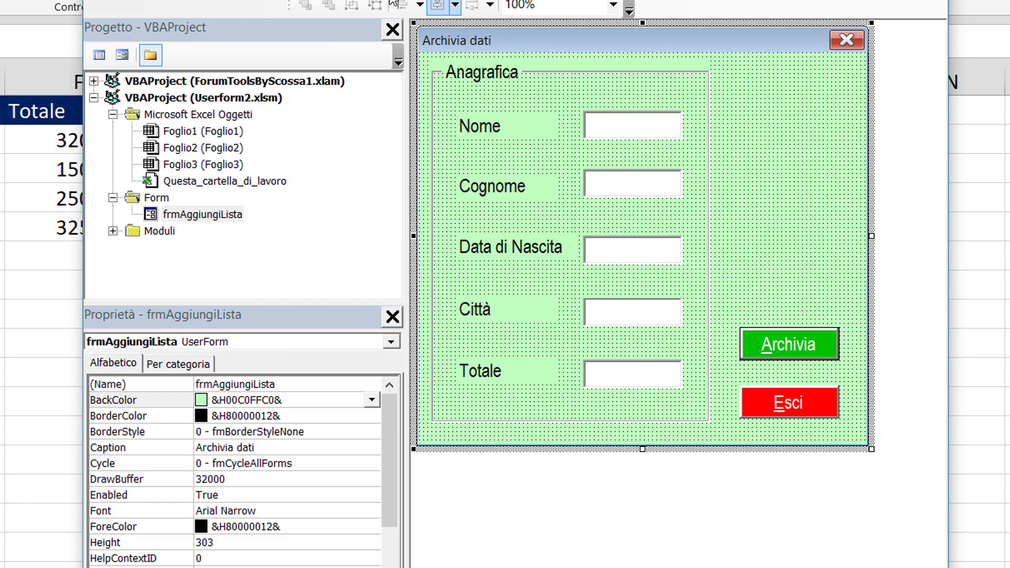
{"action": "key", "text": "F5"}
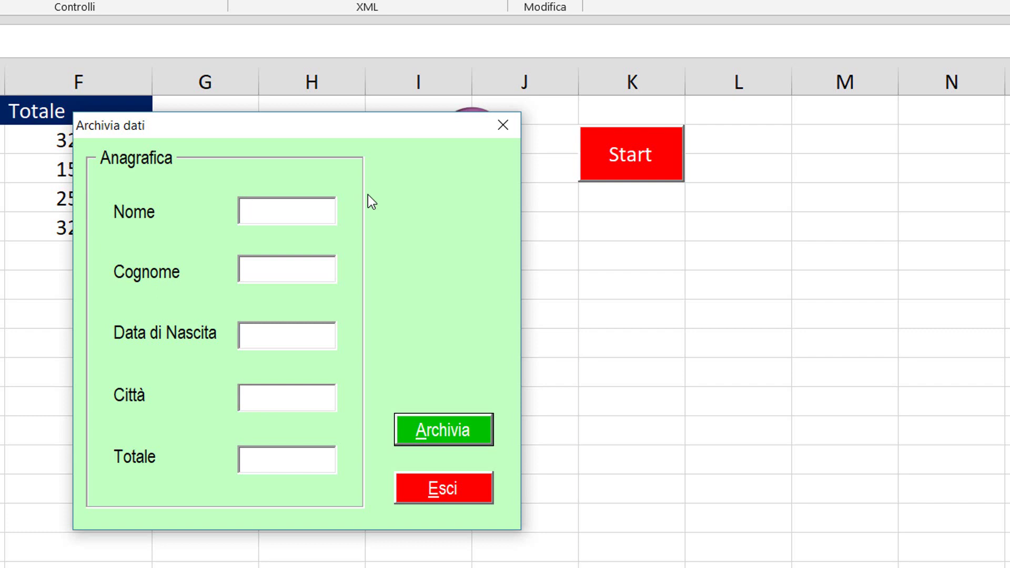
{"action": "key", "text": "shift+Tab"}
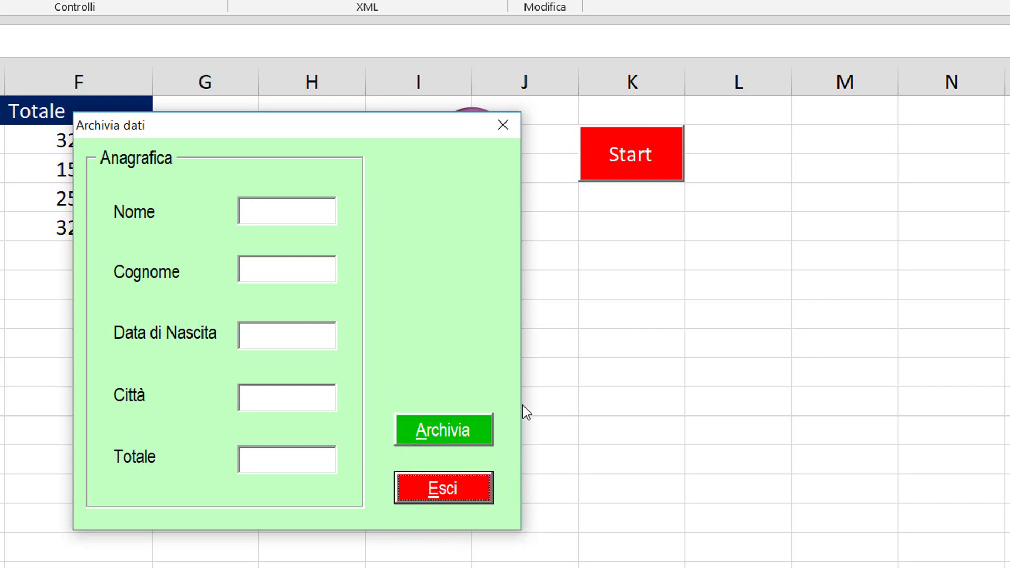
{"action": "key", "text": "shift+Tab"}
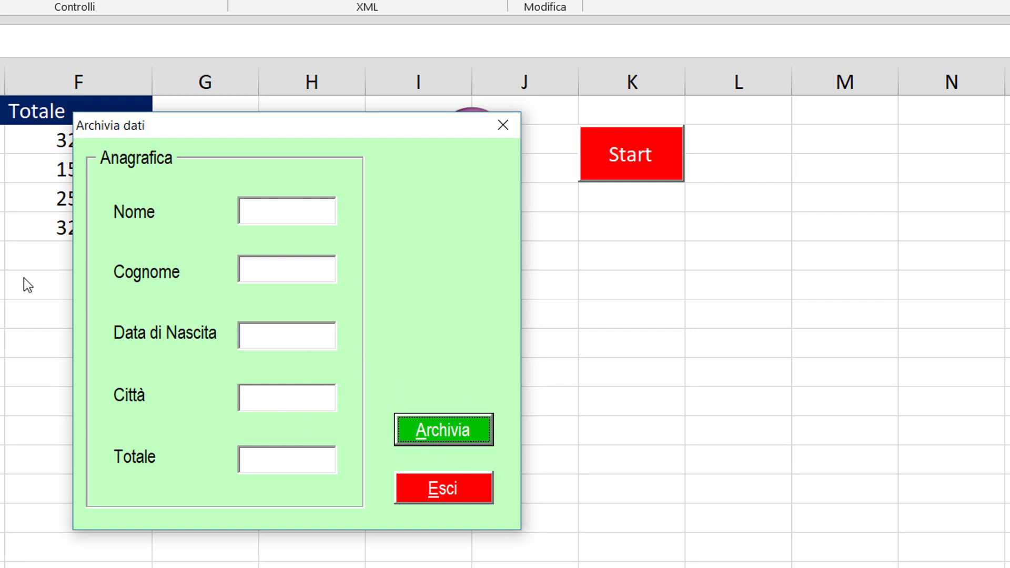
{"action": "left_click", "coordinate": [512, 125]}
{"action": "left_click", "coordinate": [509, 136]}
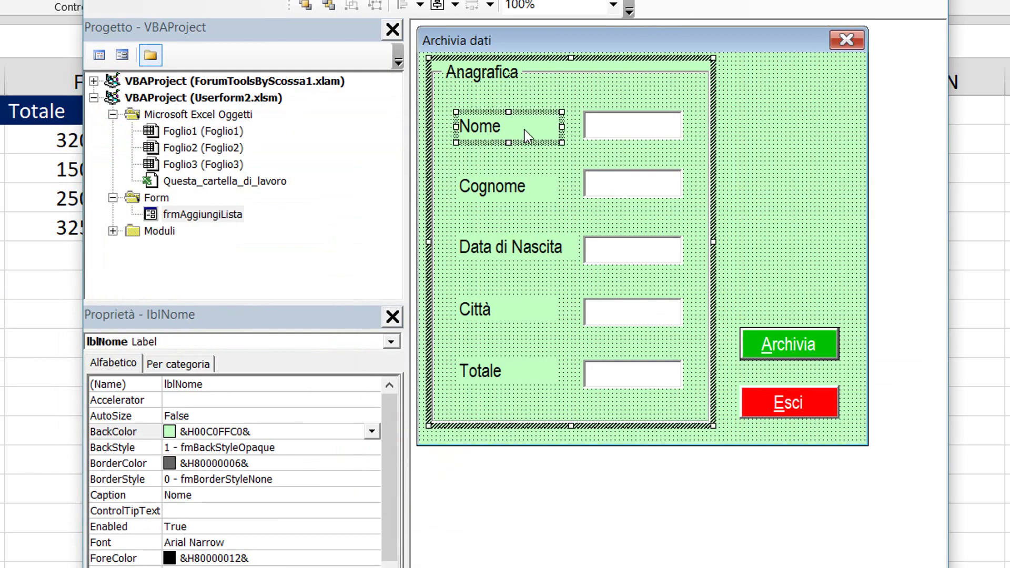
Step: Give labels Nome, Cognome, Data di Nascita, Città, Totale accelerators N, C, D, C, T, then run the form
{"action": "left_click", "coordinate": [176, 400]}
{"action": "type", "text": "N"}
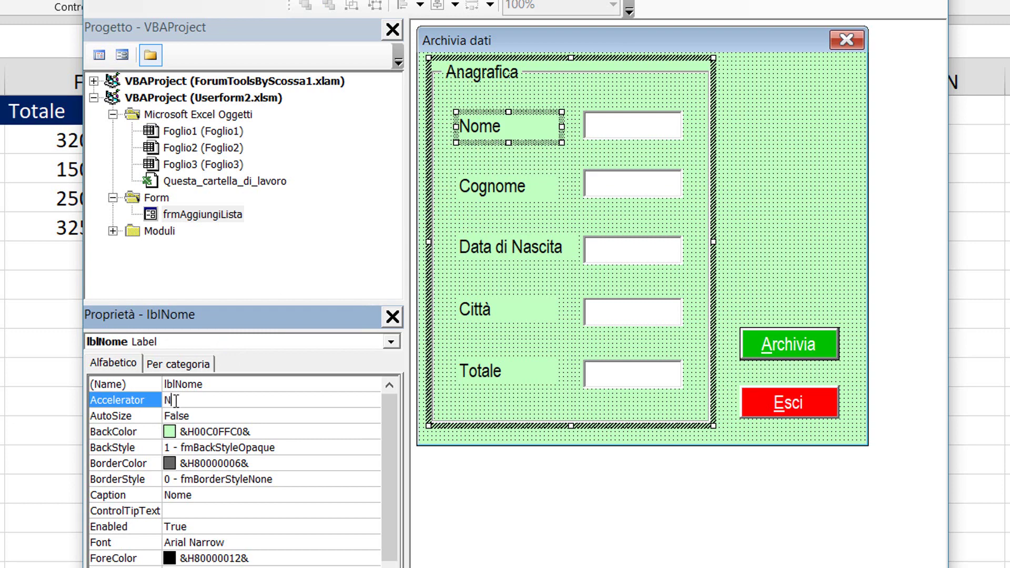
{"action": "left_click", "coordinate": [476, 202]}
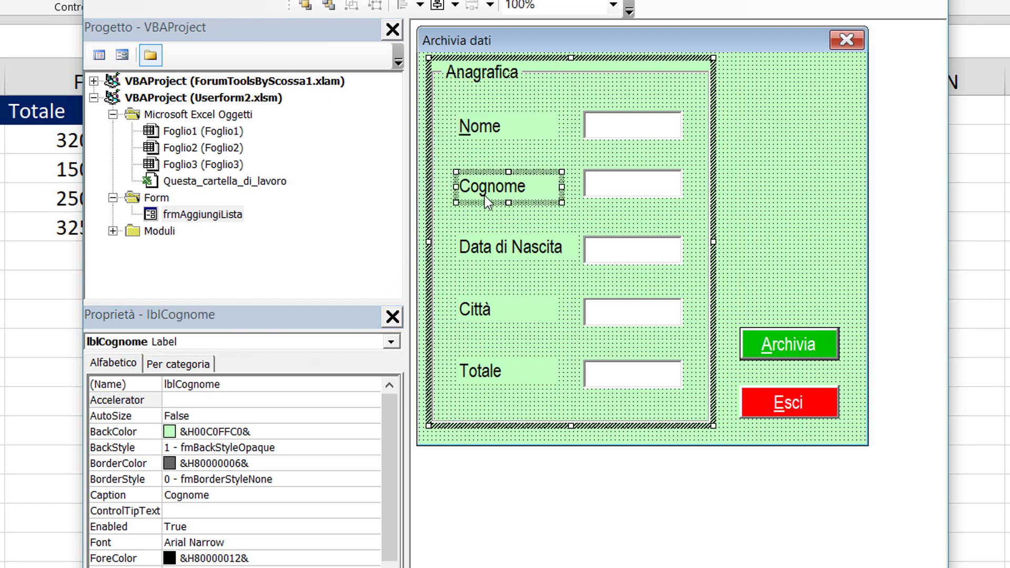
{"action": "left_click", "coordinate": [170, 400]}
{"action": "type", "text": "C"}
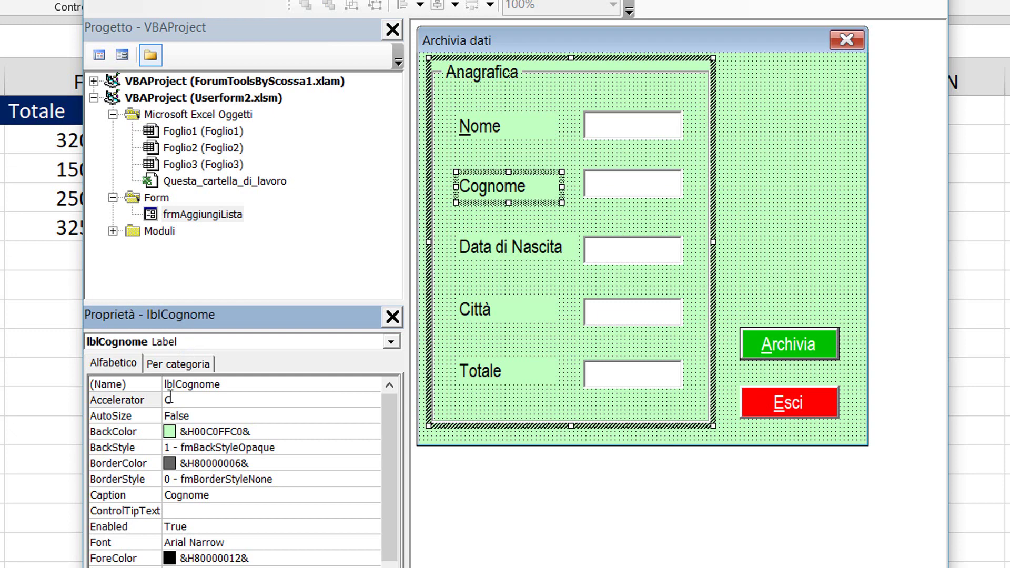
{"action": "left_click", "coordinate": [504, 251]}
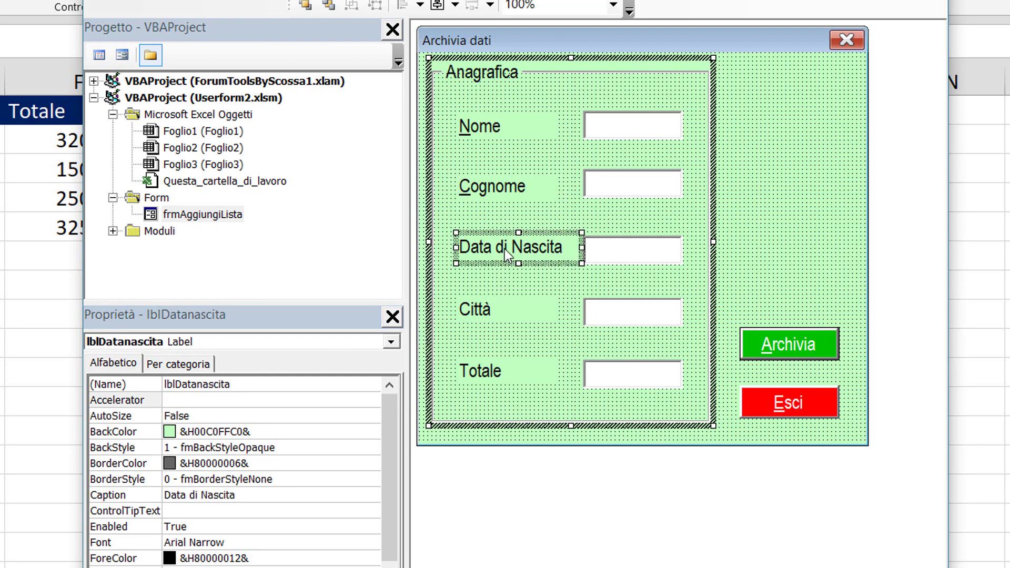
{"action": "left_click", "coordinate": [179, 400]}
{"action": "type", "text": "D"}
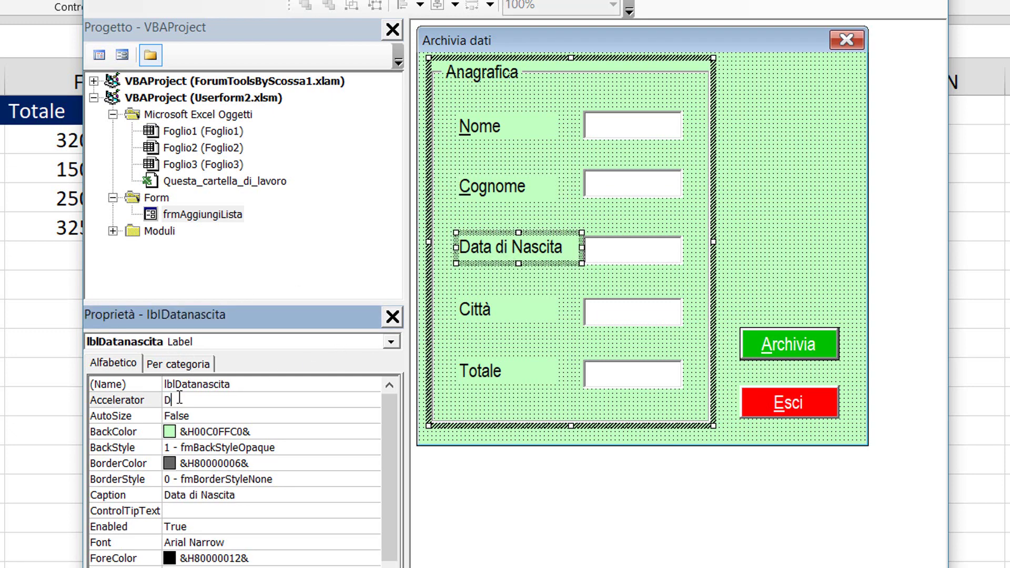
{"action": "left_click", "coordinate": [490, 310]}
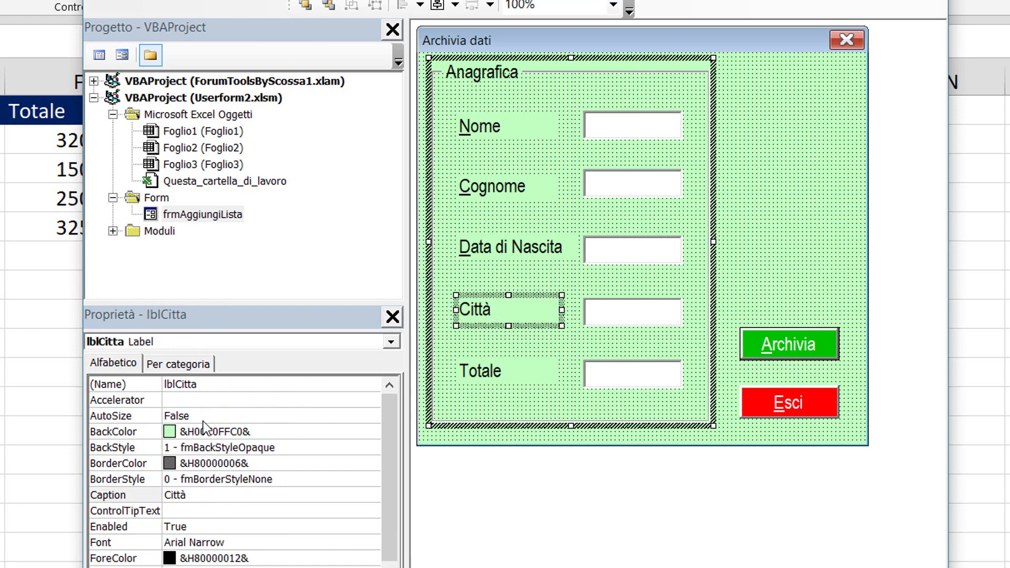
{"action": "left_click", "coordinate": [191, 402]}
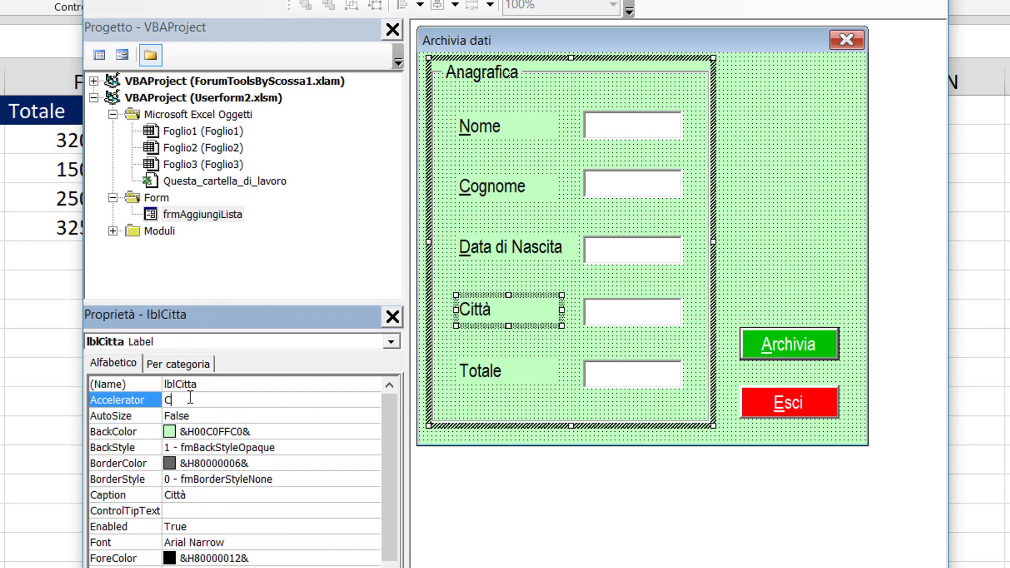
{"action": "left_click", "coordinate": [510, 373]}
{"action": "left_click", "coordinate": [218, 401]}
{"action": "type", "text": "T"}
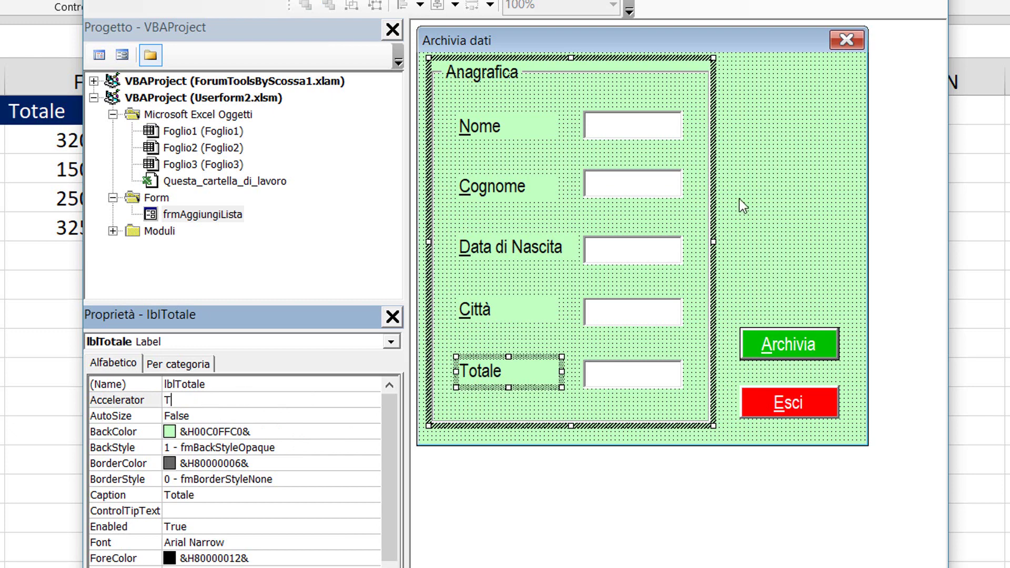
{"action": "left_click", "coordinate": [757, 195]}
{"action": "key", "text": "F5"}
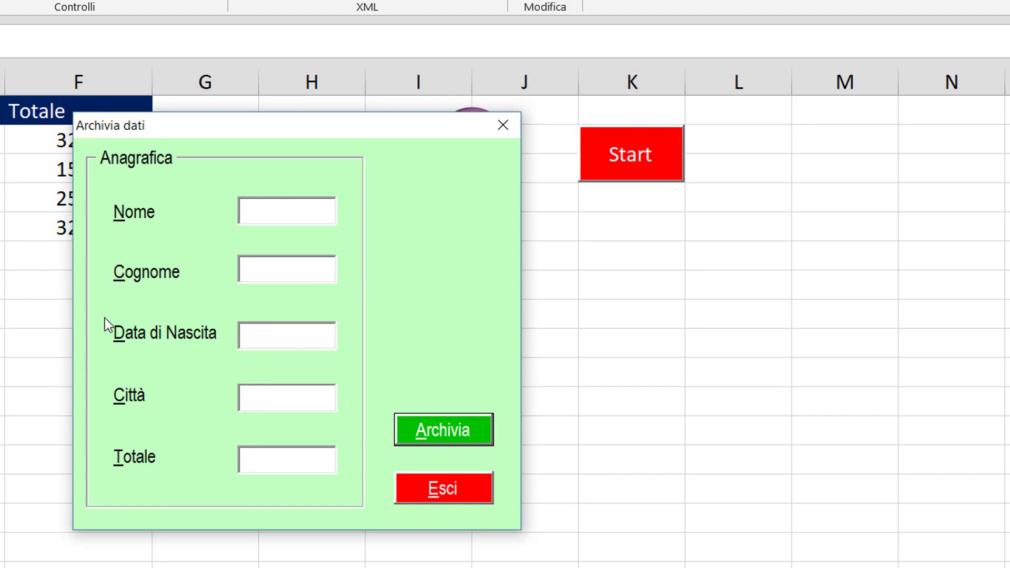
Step: Close the running form and change the Città label's Accelerator from C to i
{"action": "left_click", "coordinate": [503, 126]}
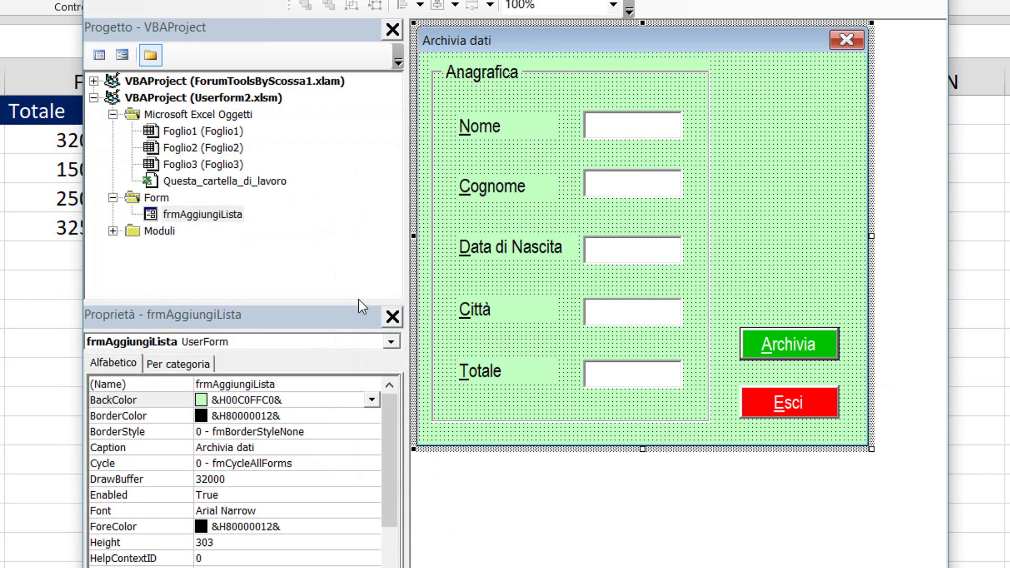
{"action": "left_click", "coordinate": [502, 318]}
{"action": "left_click", "coordinate": [603, 317]}
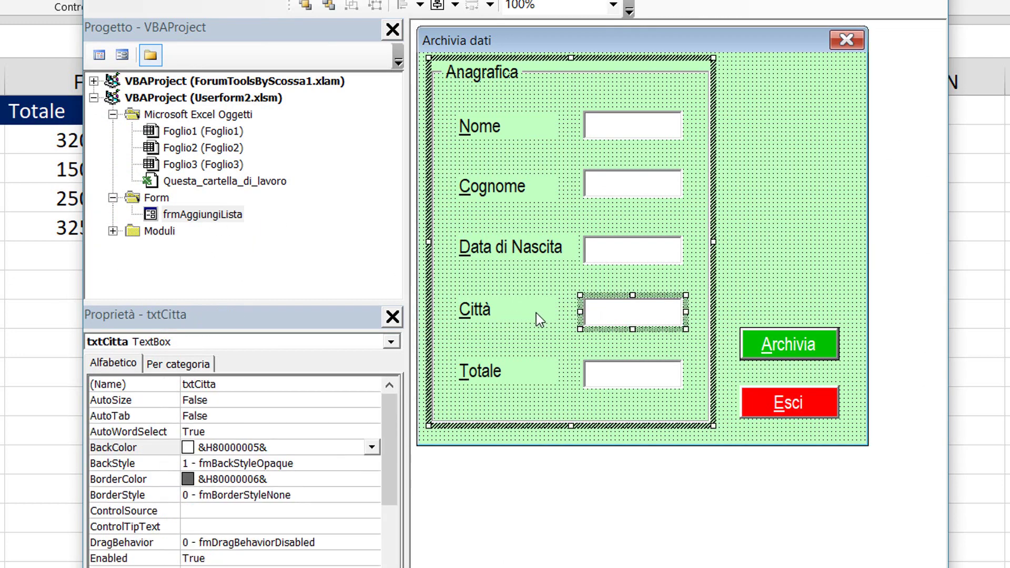
{"action": "left_click", "coordinate": [526, 318]}
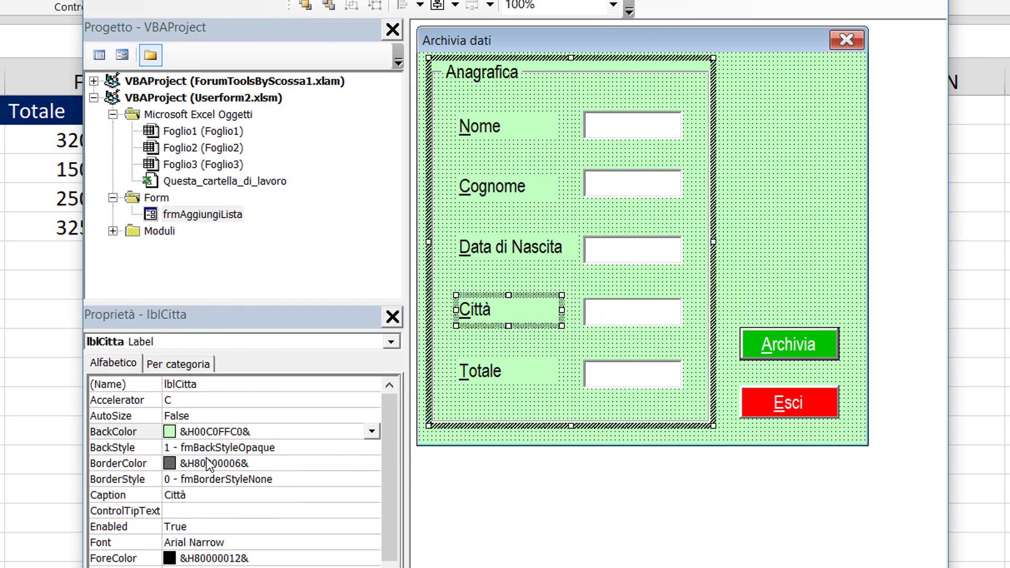
{"action": "left_click", "coordinate": [182, 400]}
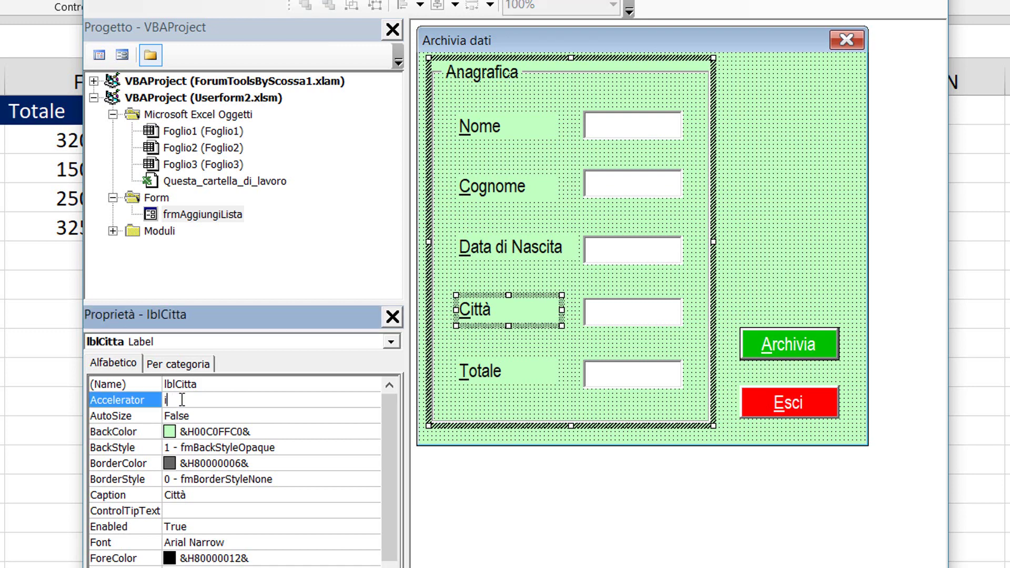
{"action": "left_click", "coordinate": [792, 286]}
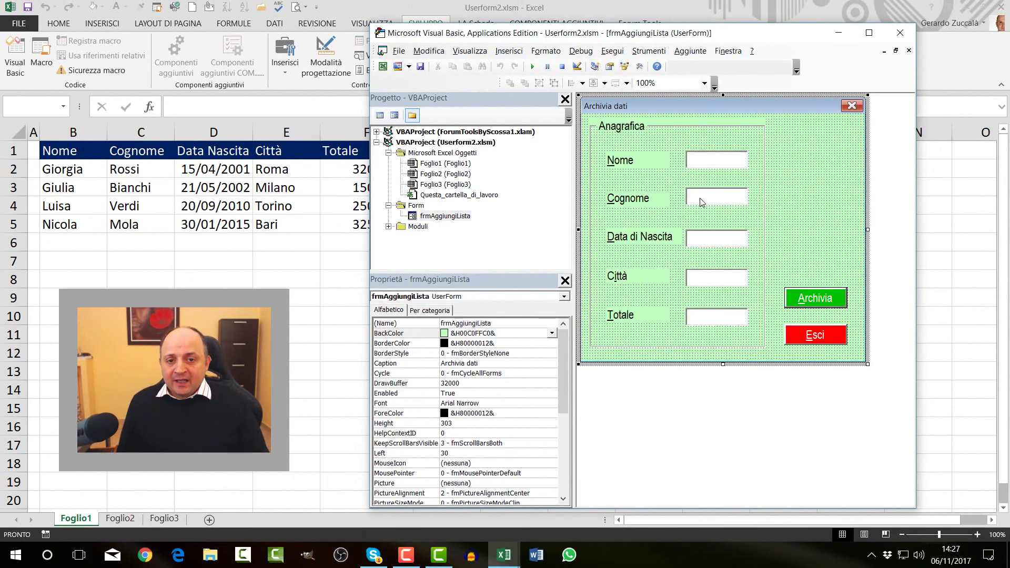
Step: Check the form's tab order, then select the Anagrafica frame to view its own tab order
{"action": "left_click", "coordinate": [470, 50]}
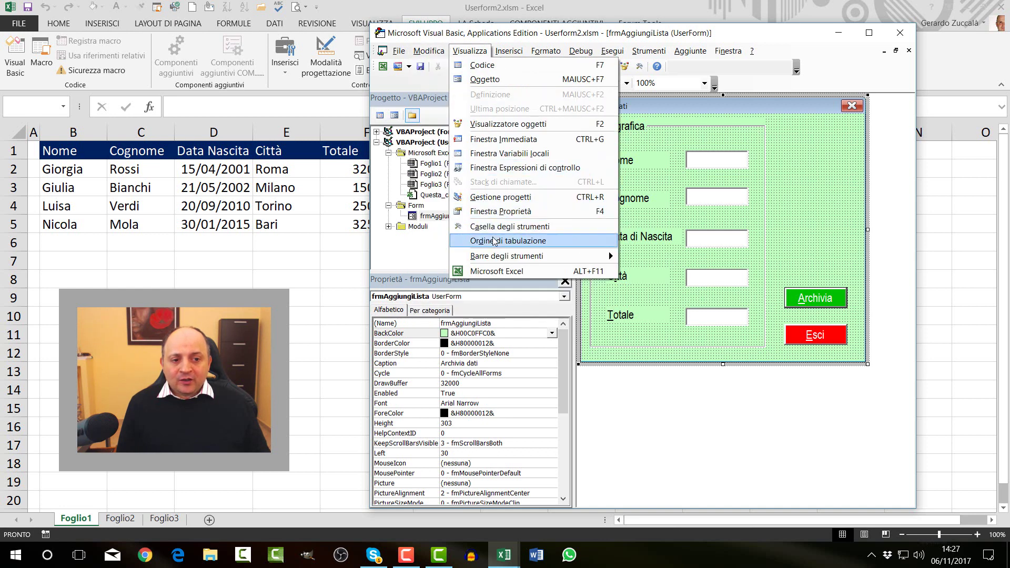
{"action": "left_click", "coordinate": [495, 244]}
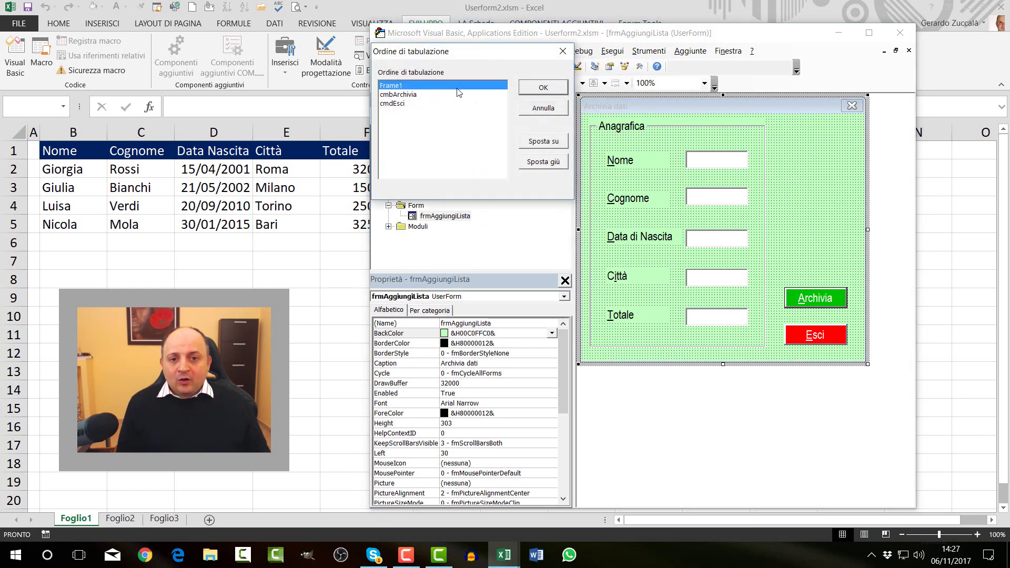
{"action": "left_click_drag", "start_coordinate": [482, 56], "coordinate": [479, 135]}
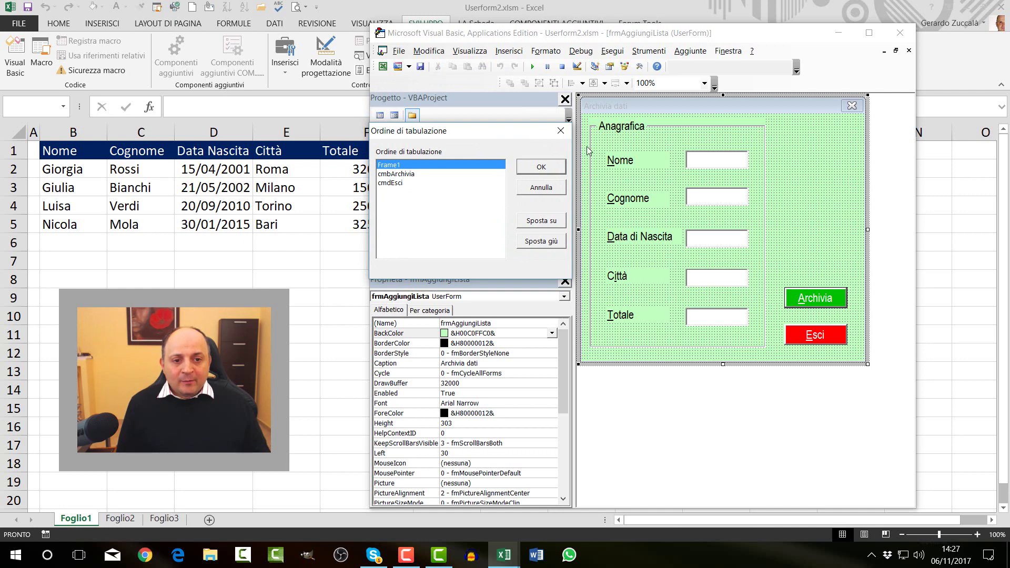
{"action": "left_click", "coordinate": [561, 130]}
{"action": "left_click", "coordinate": [697, 149]}
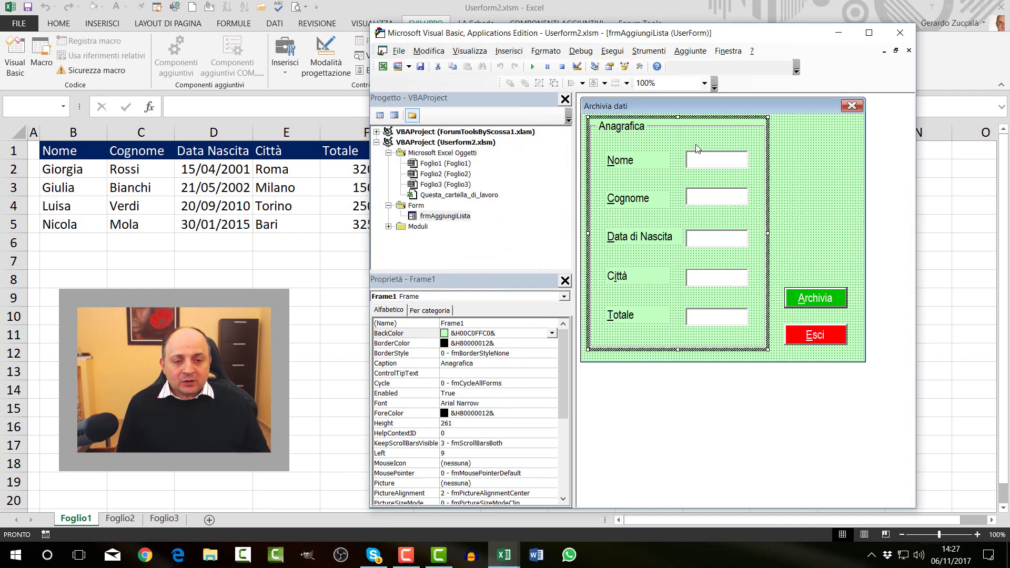
{"action": "left_click", "coordinate": [470, 51]}
Step: In the frame's tab order, move lblNome to the top so it precedes txtNome
{"action": "left_click", "coordinate": [506, 240]}
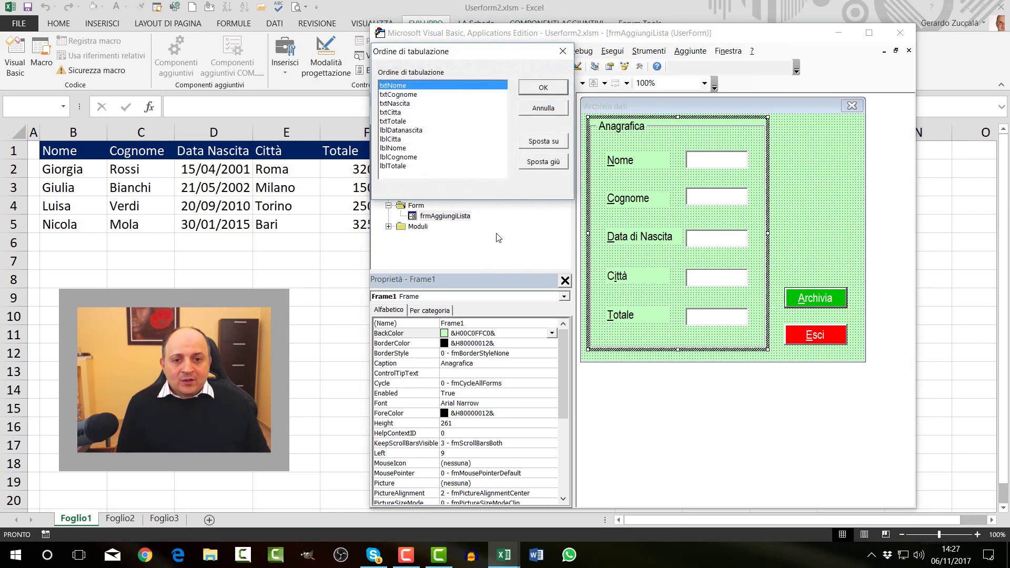
{"action": "left_click_drag", "start_coordinate": [518, 55], "coordinate": [518, 143]}
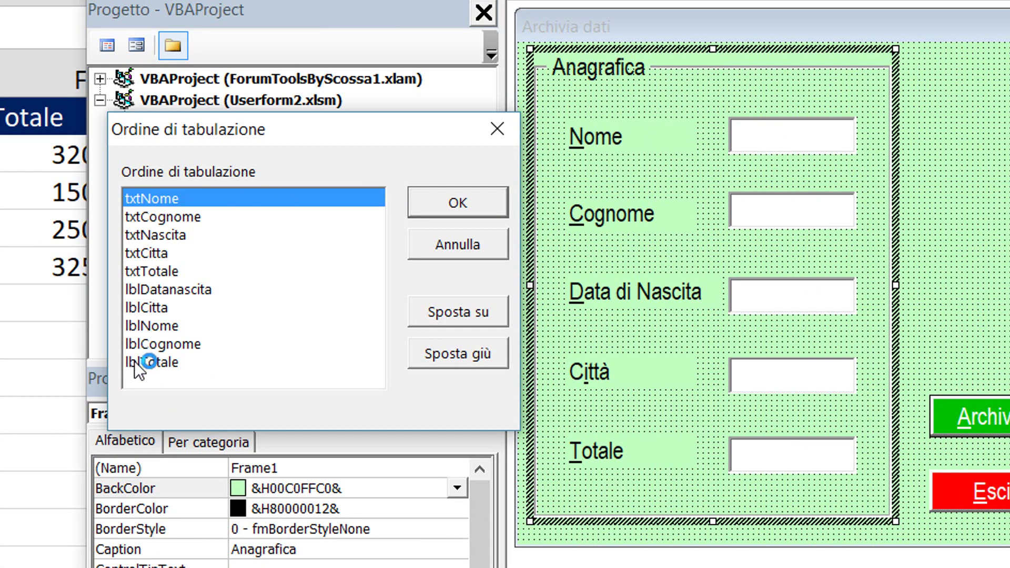
{"action": "left_click", "coordinate": [153, 325]}
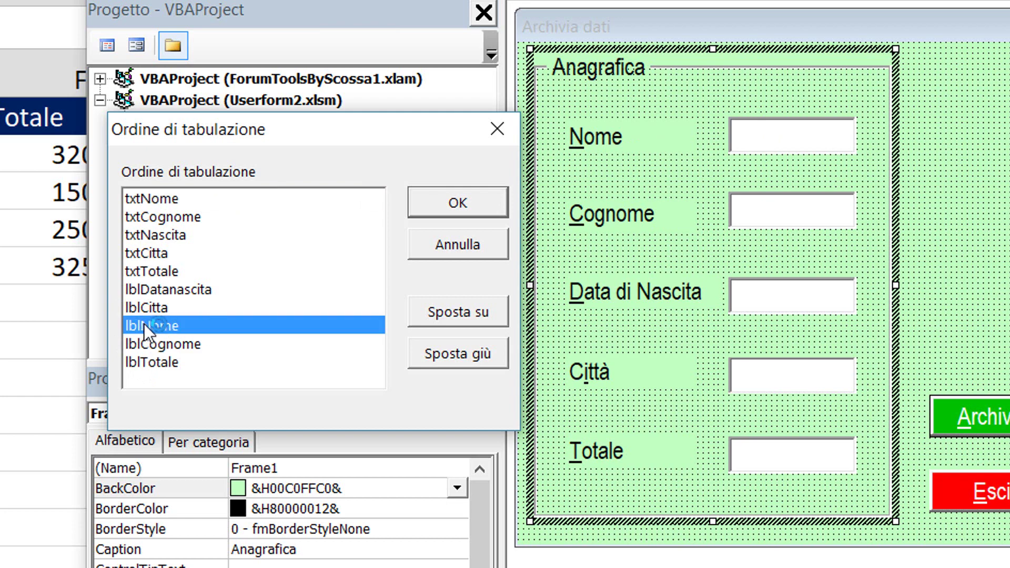
{"action": "double_click", "coordinate": [469, 311]}
{"action": "double_click", "coordinate": [469, 311]}
{"action": "double_click", "coordinate": [469, 312]}
{"action": "left_click", "coordinate": [469, 312]}
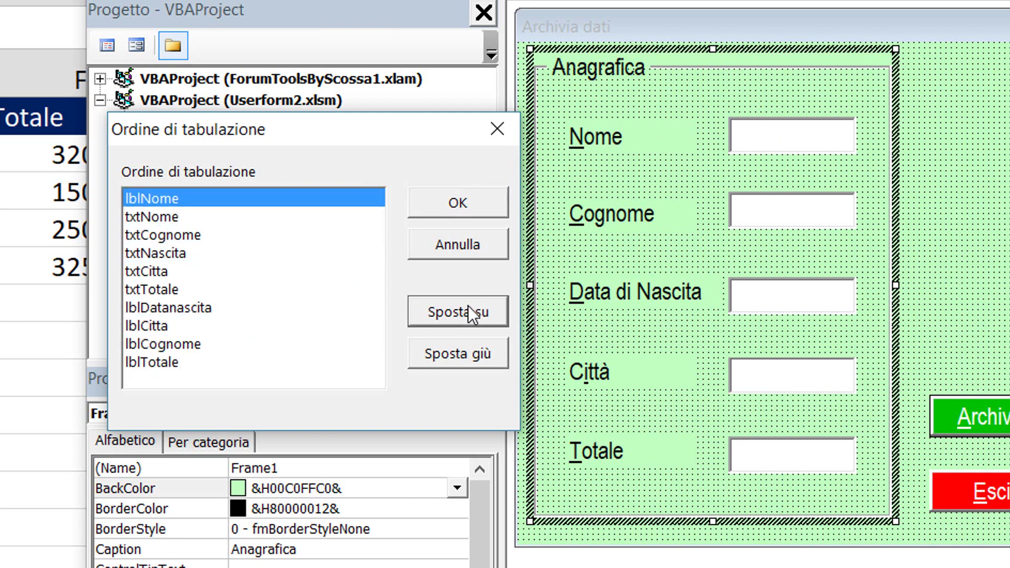
Step: Move lblCognome up to sit directly before txtCognome
{"action": "left_click", "coordinate": [180, 236]}
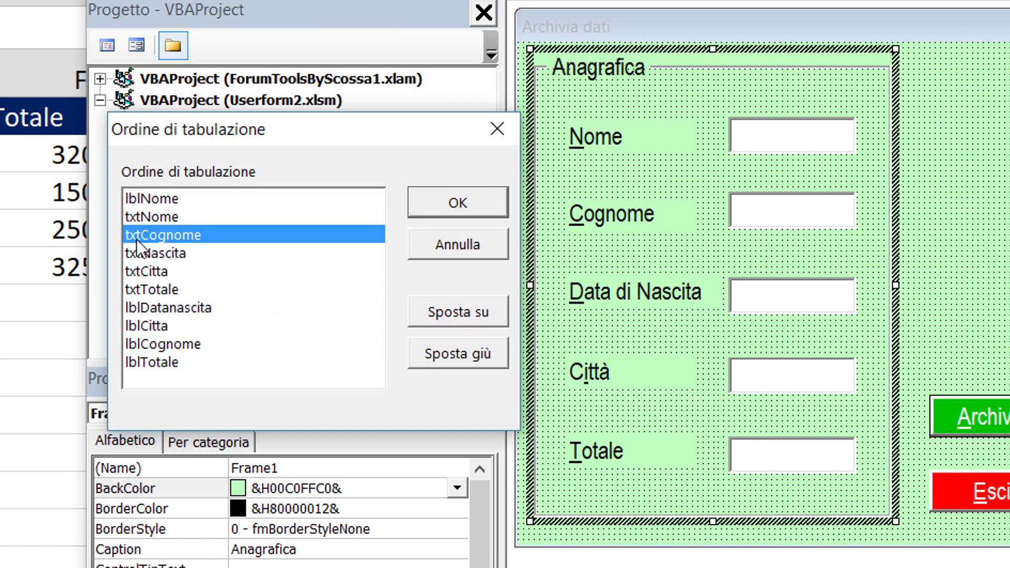
{"action": "left_click", "coordinate": [158, 349]}
{"action": "double_click", "coordinate": [443, 312]}
{"action": "triple_click", "coordinate": [443, 312]}
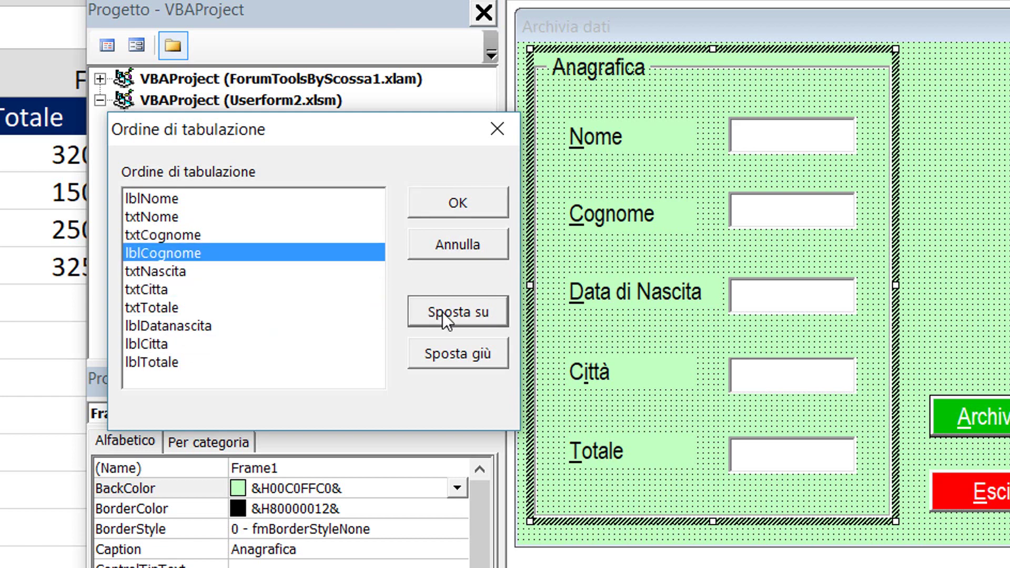
{"action": "left_click", "coordinate": [443, 311]}
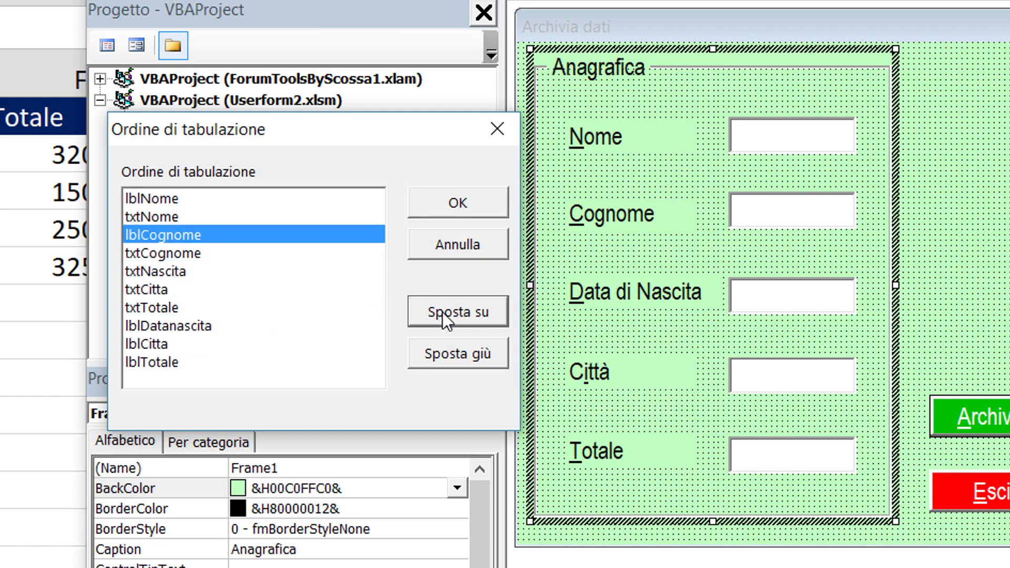
Step: Move lblDatanascita up to sit directly before txtNascita
{"action": "left_click", "coordinate": [148, 253]}
{"action": "left_click", "coordinate": [147, 272]}
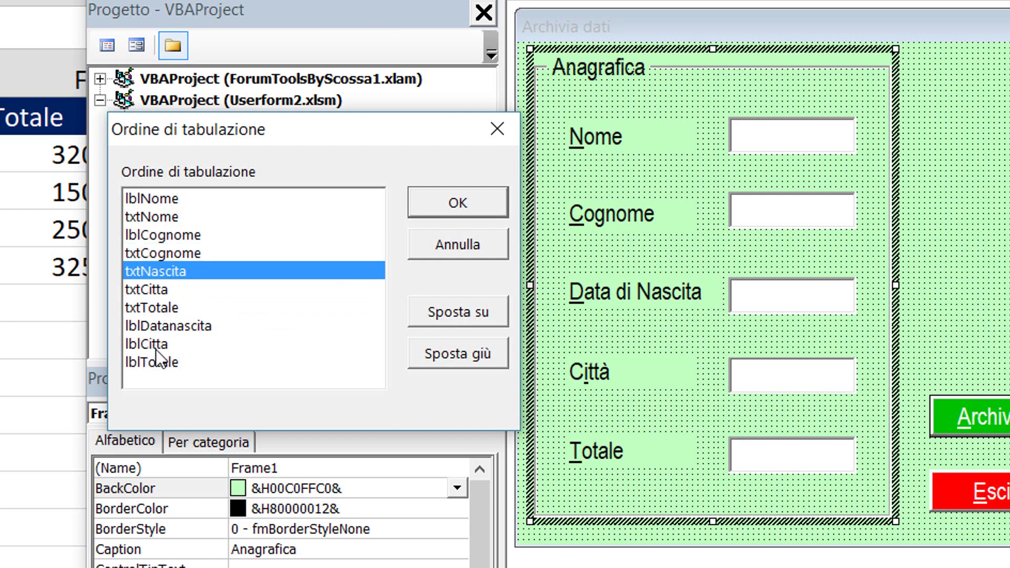
{"action": "left_click", "coordinate": [170, 326]}
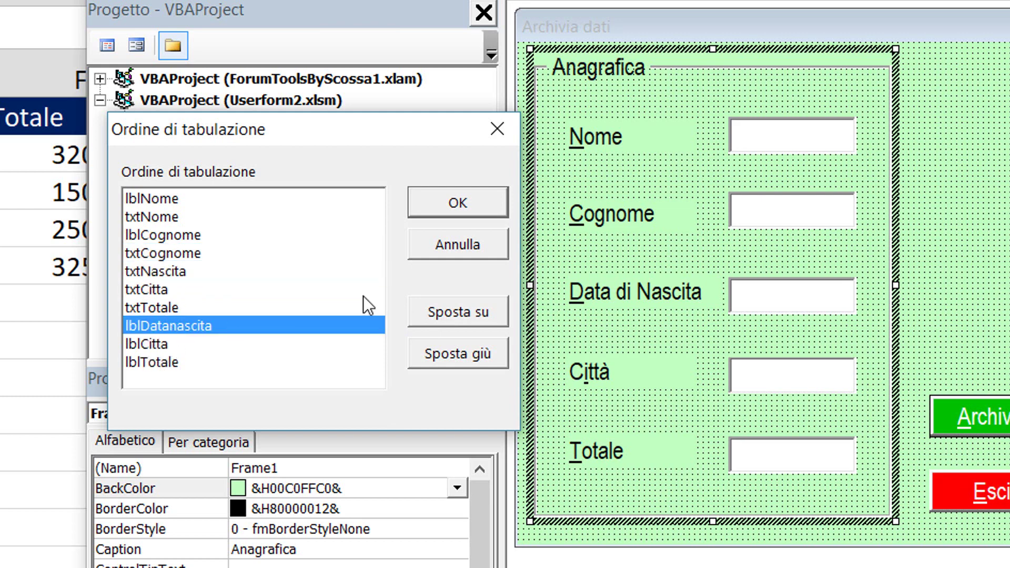
{"action": "left_click", "coordinate": [460, 316]}
{"action": "left_click", "coordinate": [460, 316]}
{"action": "left_click", "coordinate": [460, 316]}
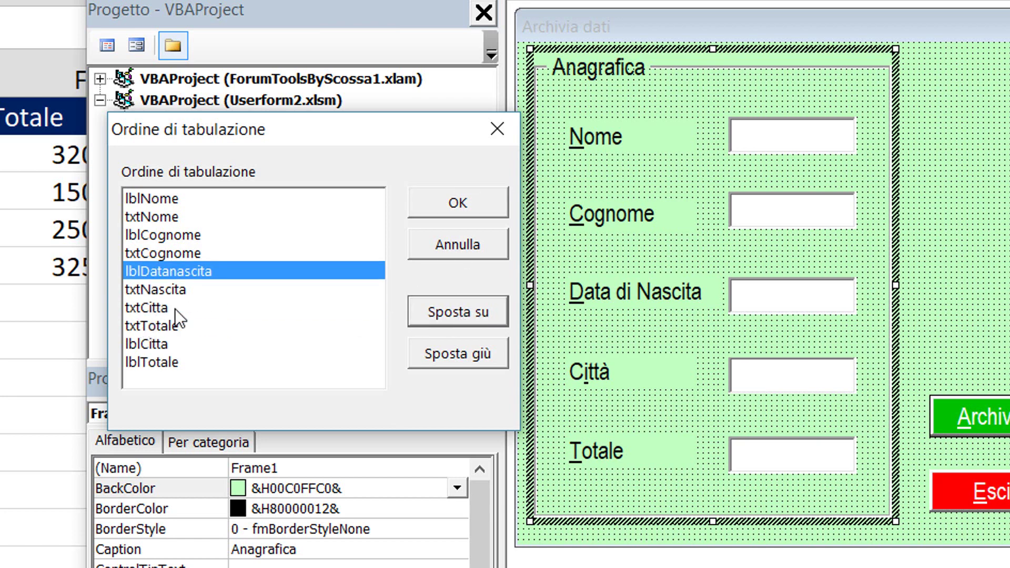
Step: Place lblCitta and lblTotale before their textboxes, confirm the order, and switch back to Excel
{"action": "left_click", "coordinate": [152, 344]}
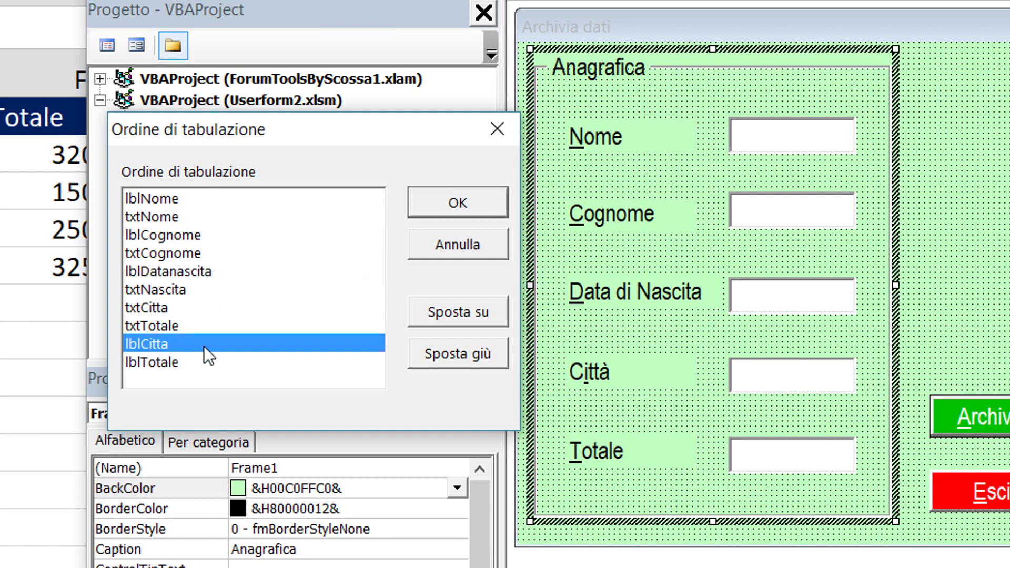
{"action": "left_click", "coordinate": [447, 313]}
{"action": "left_click", "coordinate": [449, 314]}
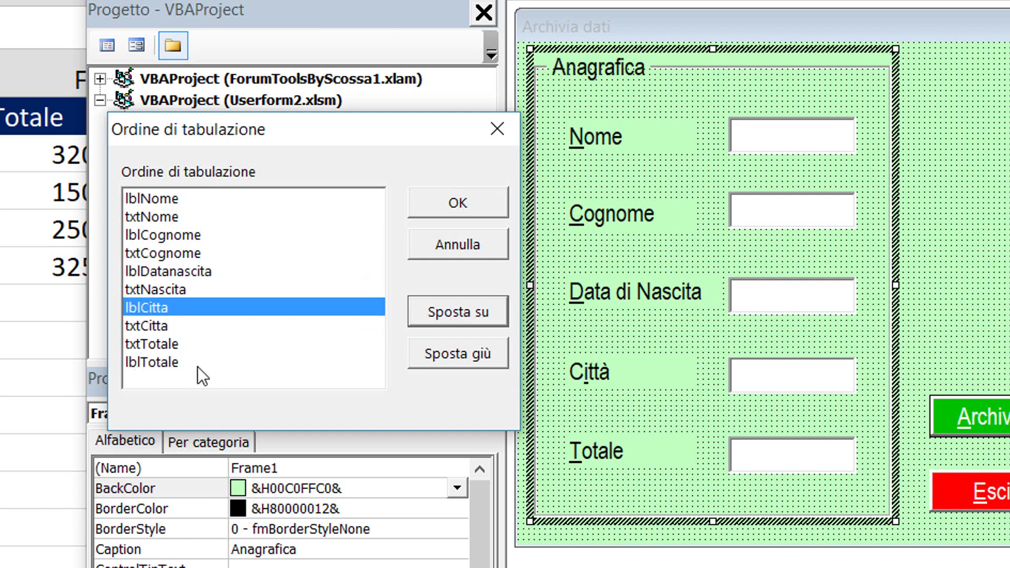
{"action": "left_click", "coordinate": [167, 362]}
{"action": "left_click", "coordinate": [438, 319]}
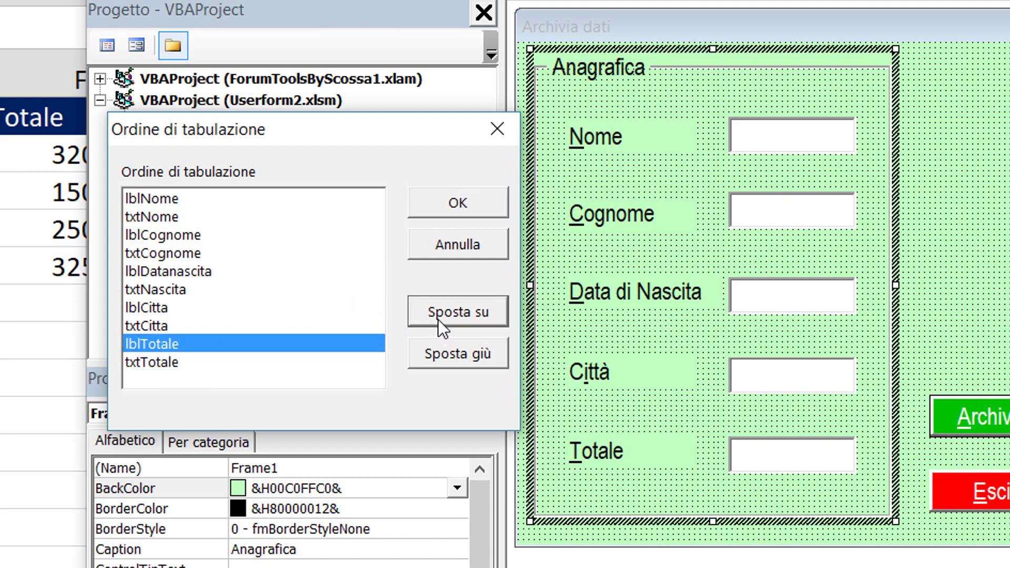
{"action": "left_click", "coordinate": [472, 205]}
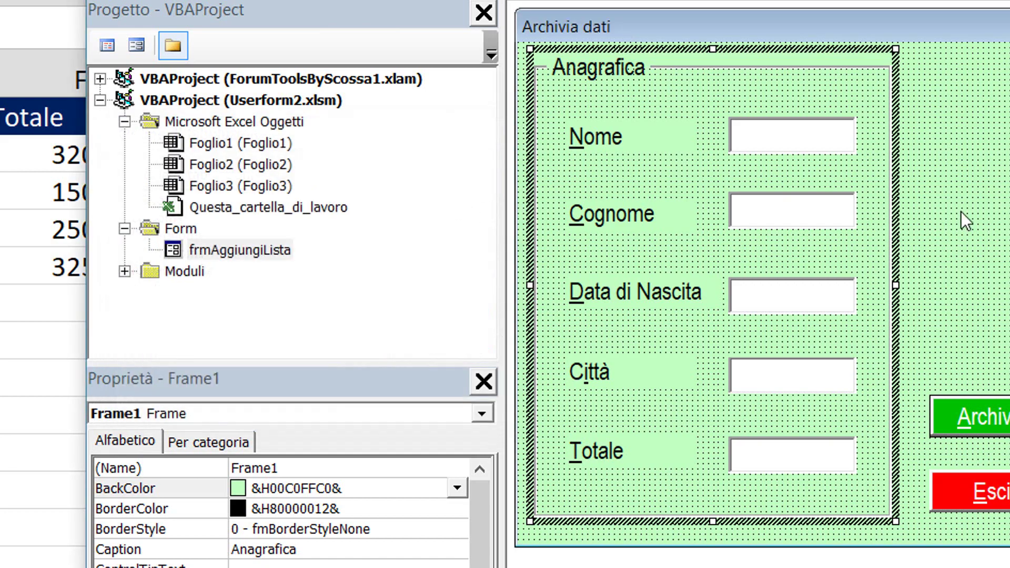
{"action": "left_click", "coordinate": [919, 165]}
{"action": "key", "text": "alt+F11"}
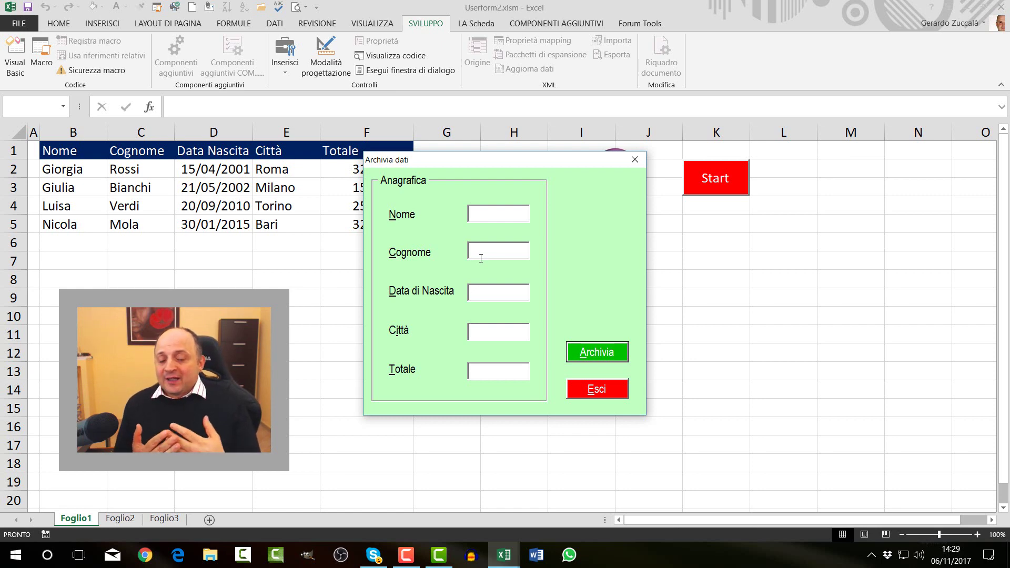
Step: Test the running Archivia dati form by entering the Cognome field, then focusing the Archivia button
{"action": "left_click", "coordinate": [480, 258]}
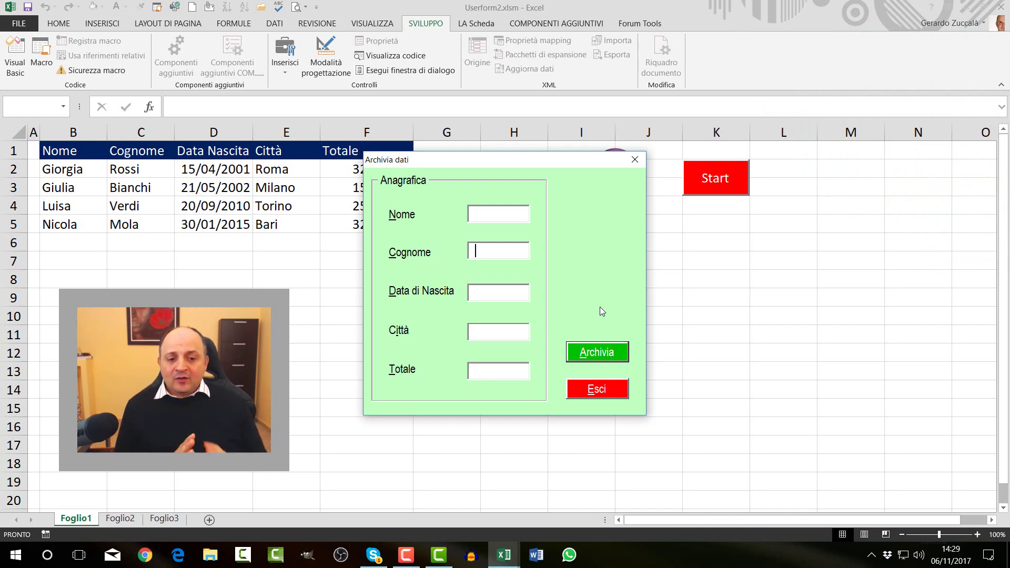
{"action": "left_click", "coordinate": [602, 352]}
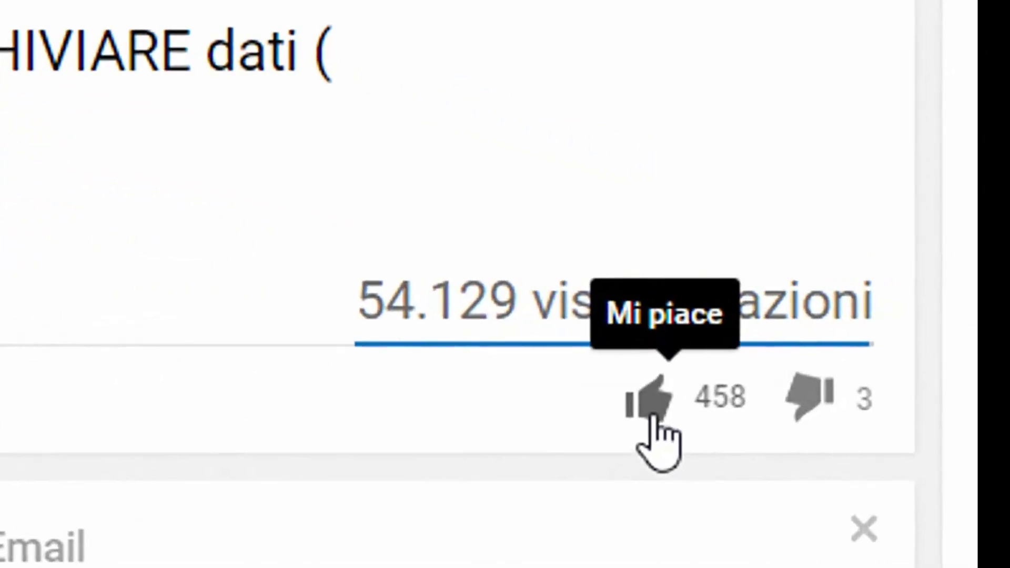
Step: Like the EP56 macro video and subscribe so the channel button reads Iscritto
{"action": "left_click", "coordinate": [827, 351]}
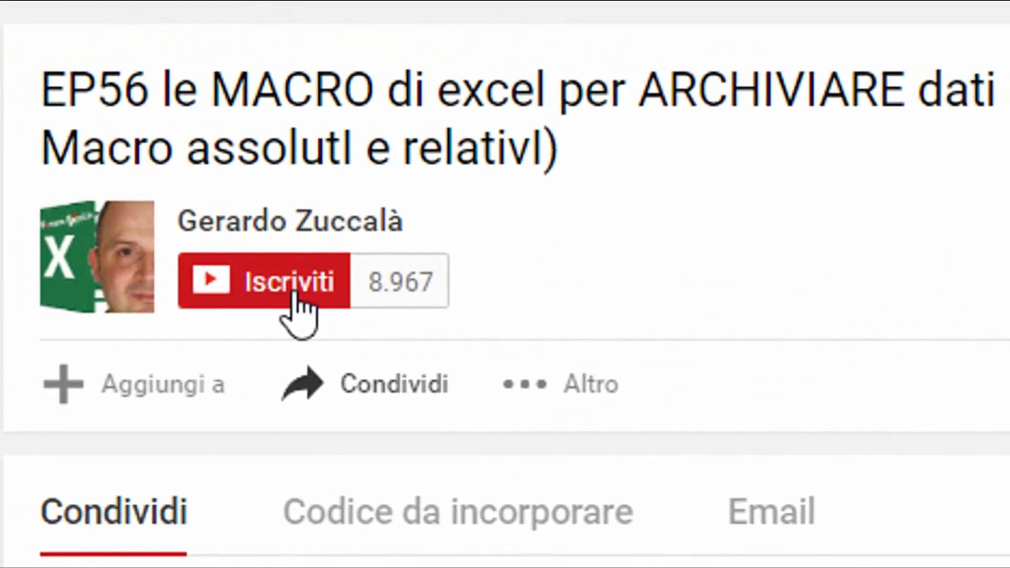
{"action": "left_click", "coordinate": [272, 287]}
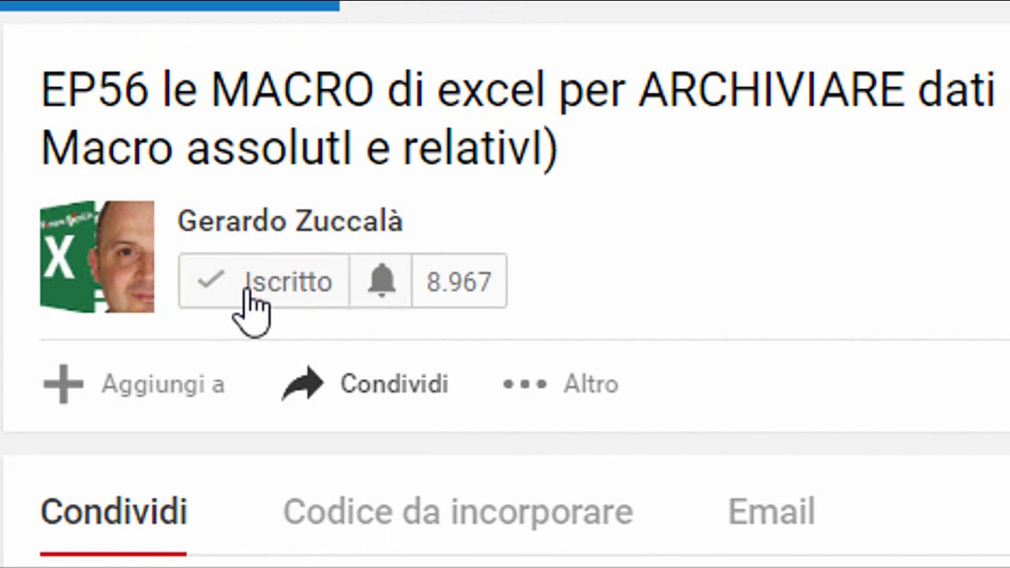